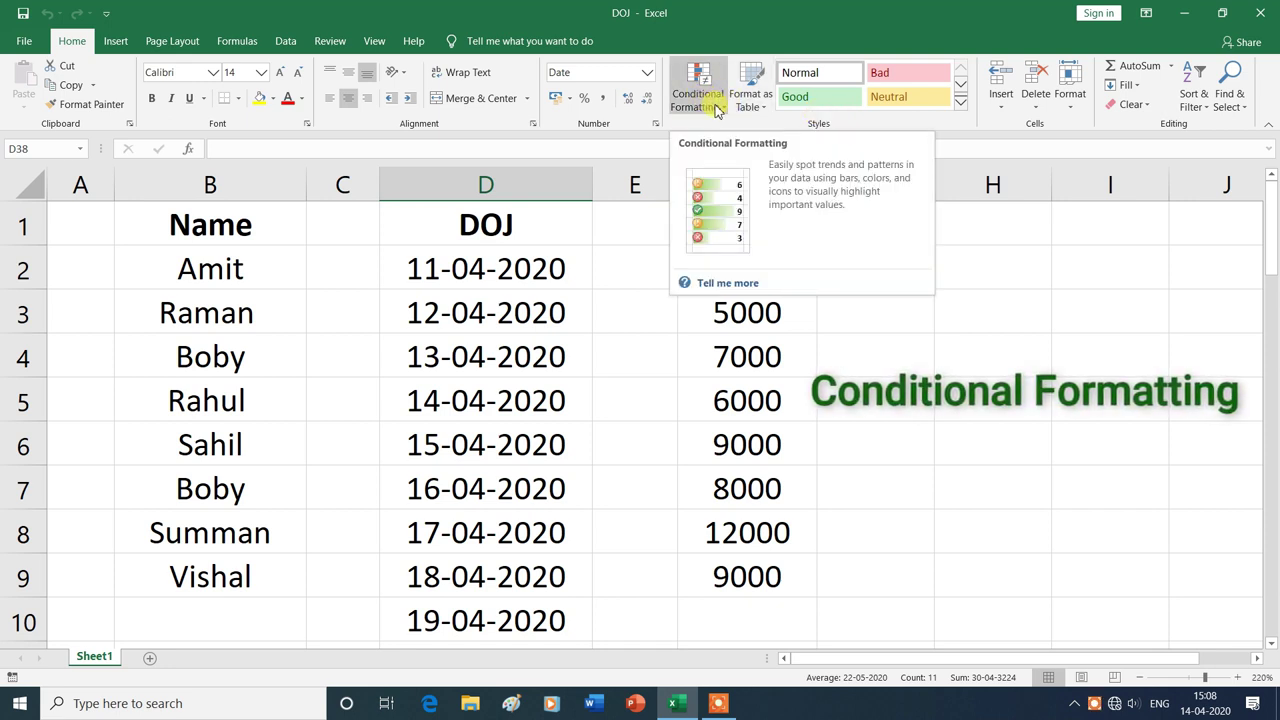
Step: Apply a Greater Than 8000 rule to Salary cells F2:F9 with light red fill and dark red text
click(727, 108)
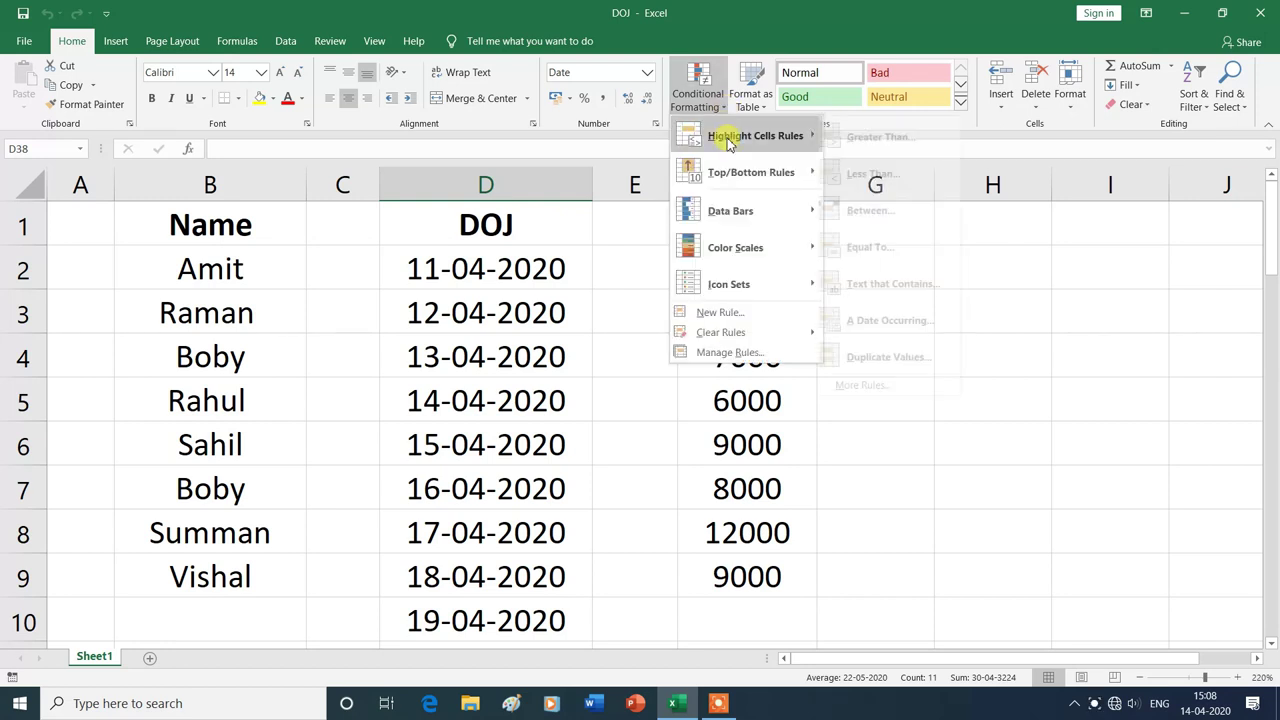
mouse_move(755, 136)
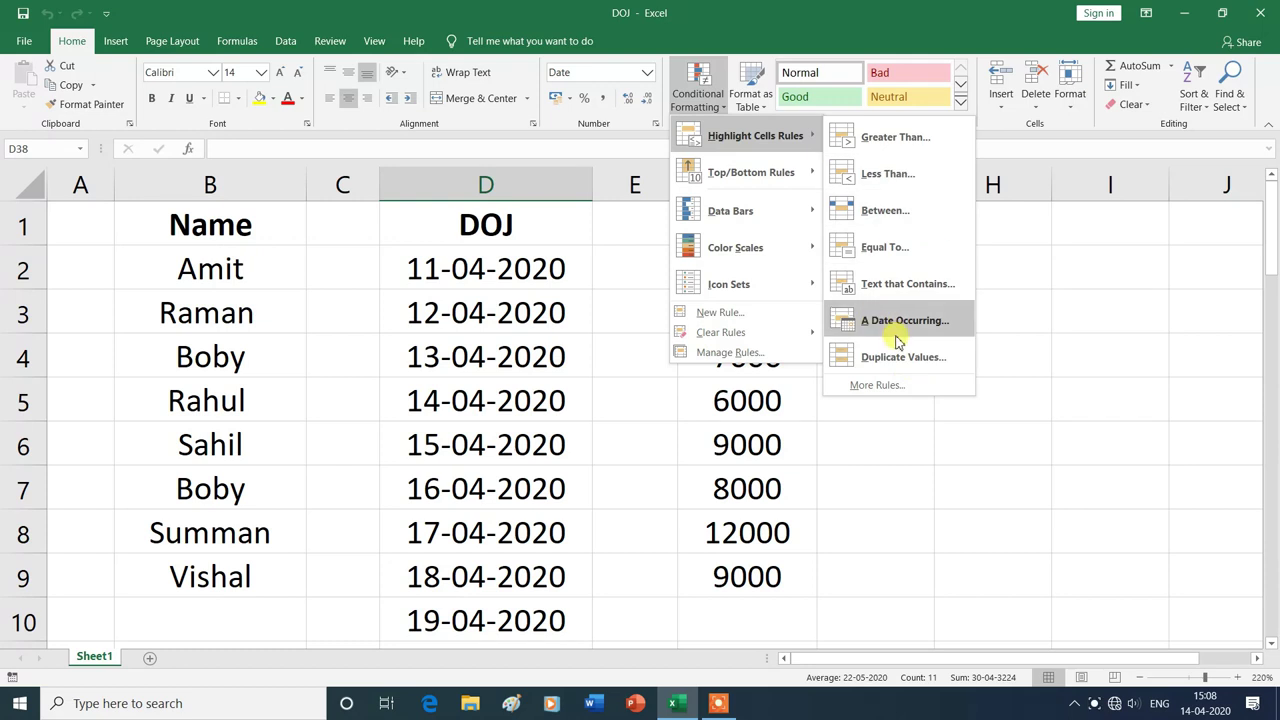
key(Escape)
key(Escape)
drag(714, 261, 736, 566)
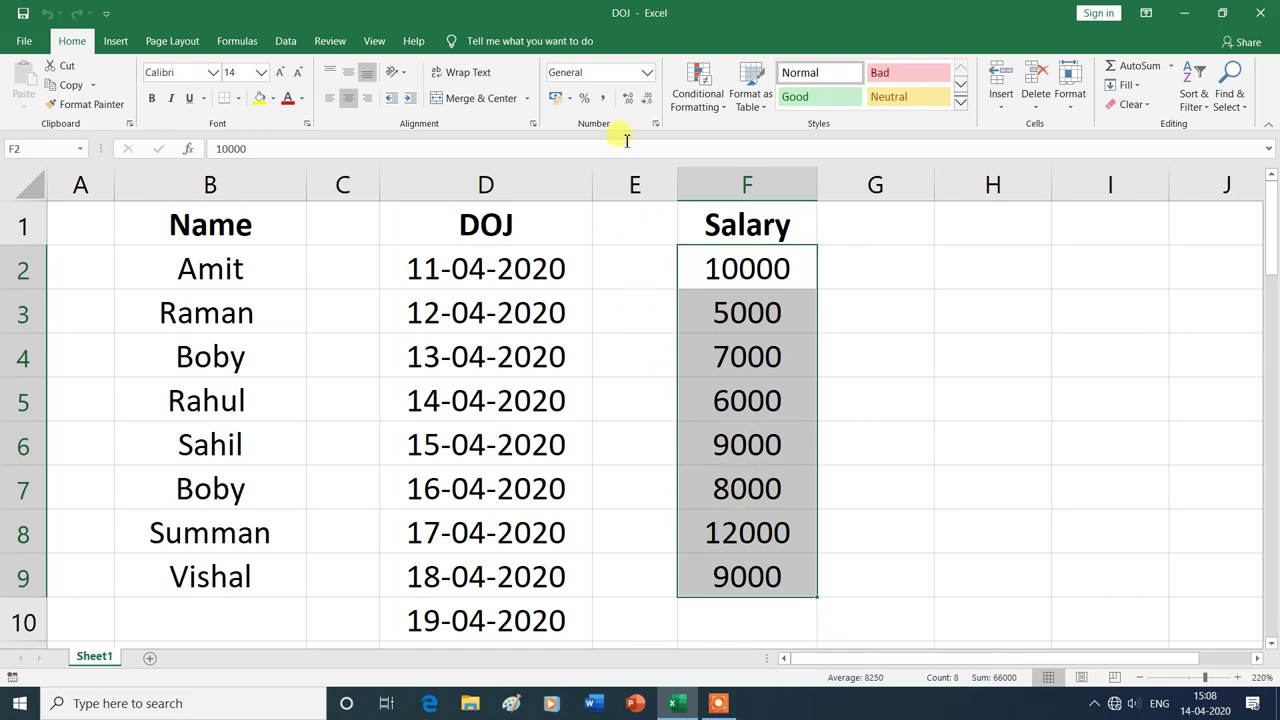
click(727, 113)
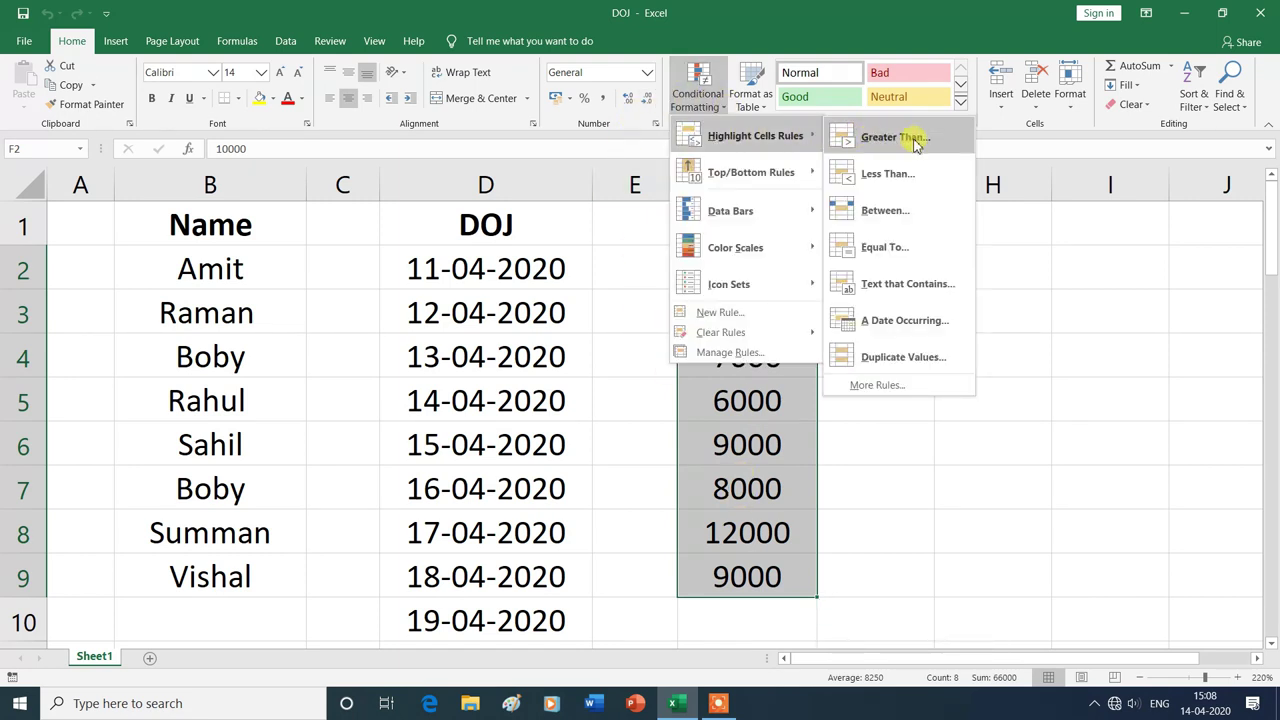
click(914, 143)
text(850)
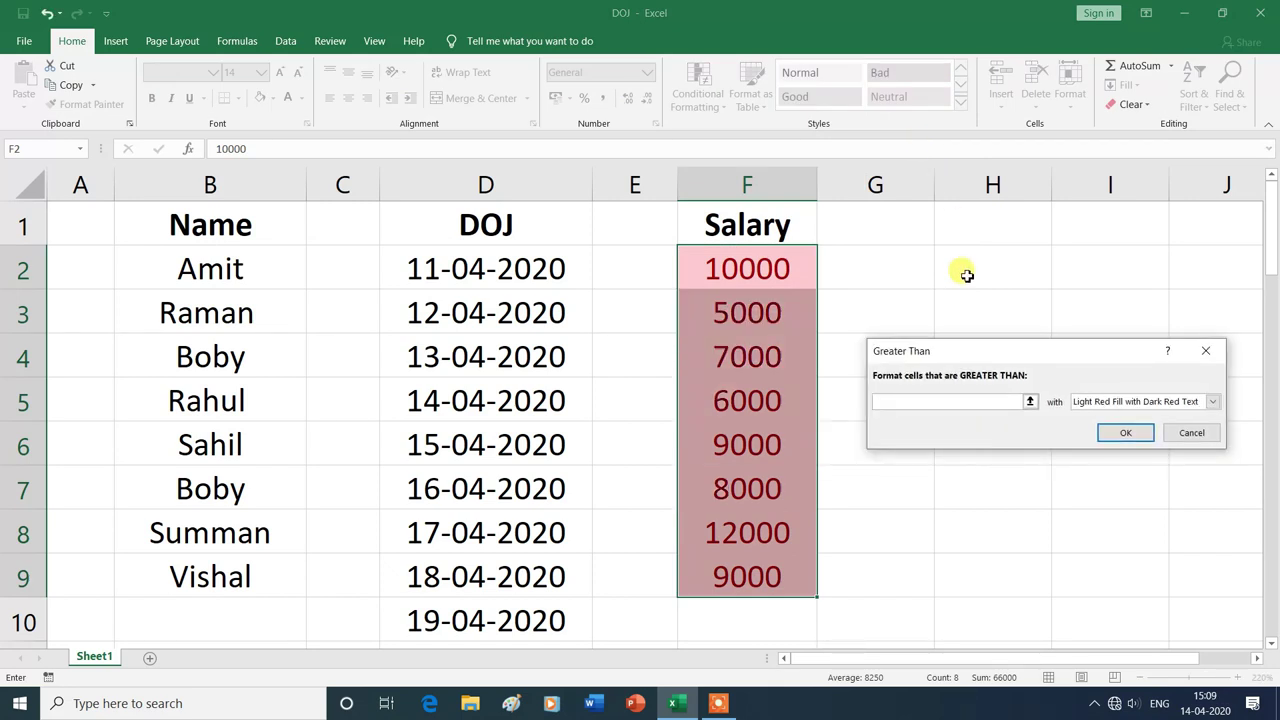
text(8000)
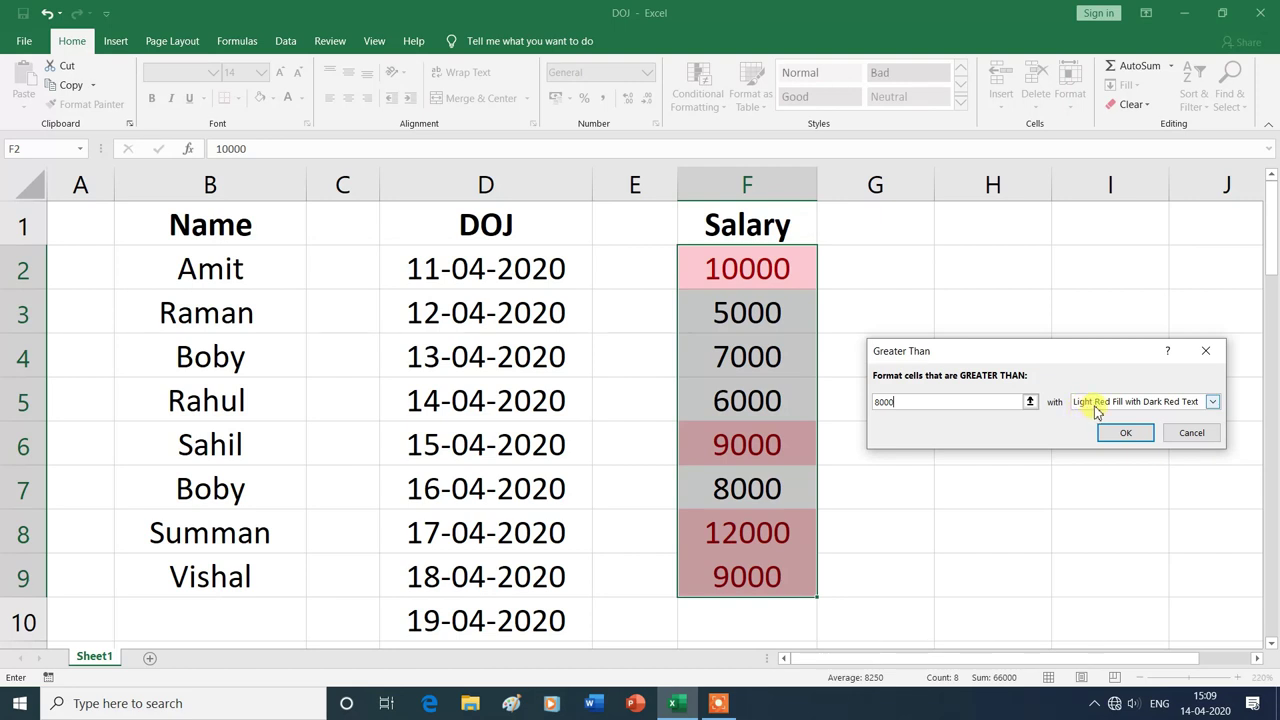
click(1211, 403)
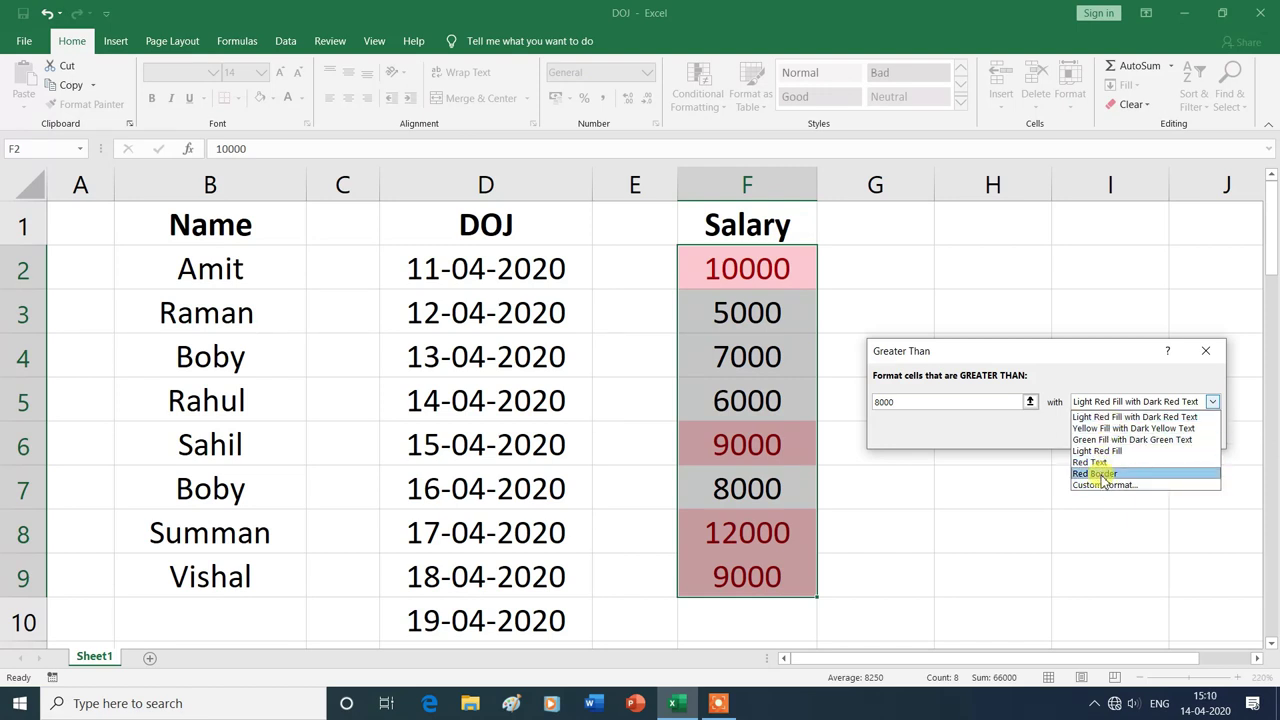
click(1118, 418)
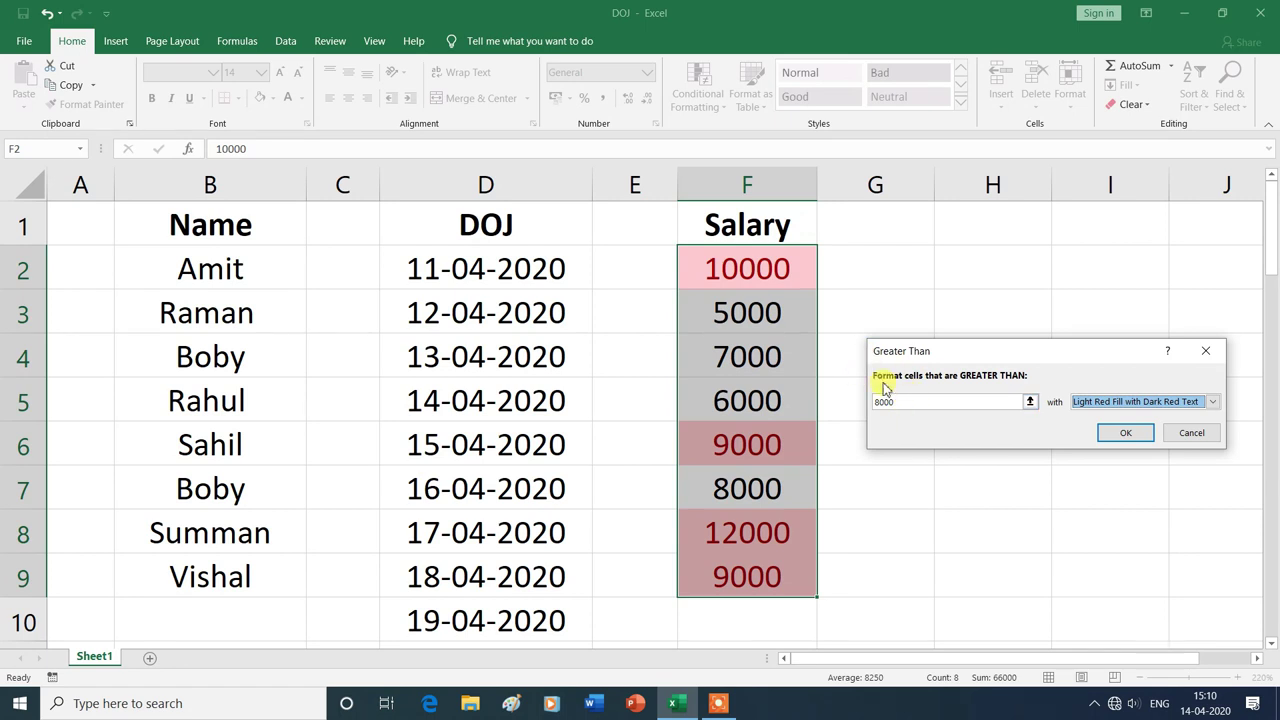
click(1125, 435)
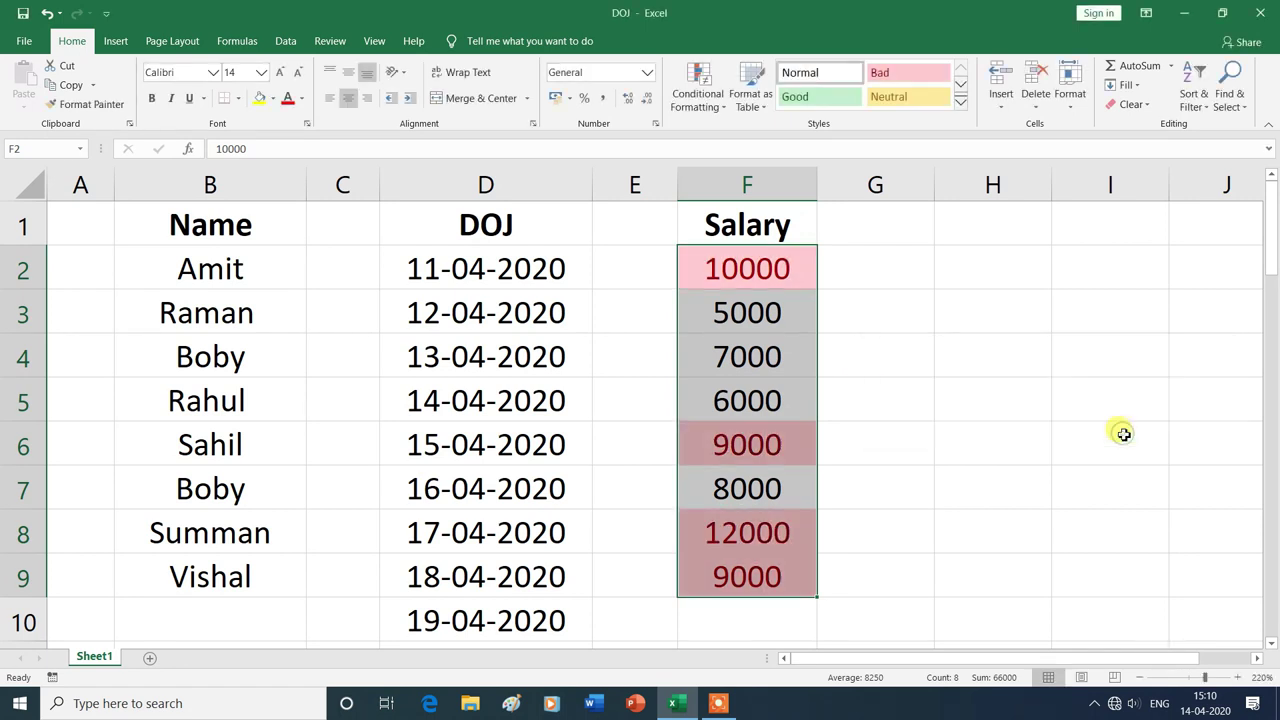
click(1062, 512)
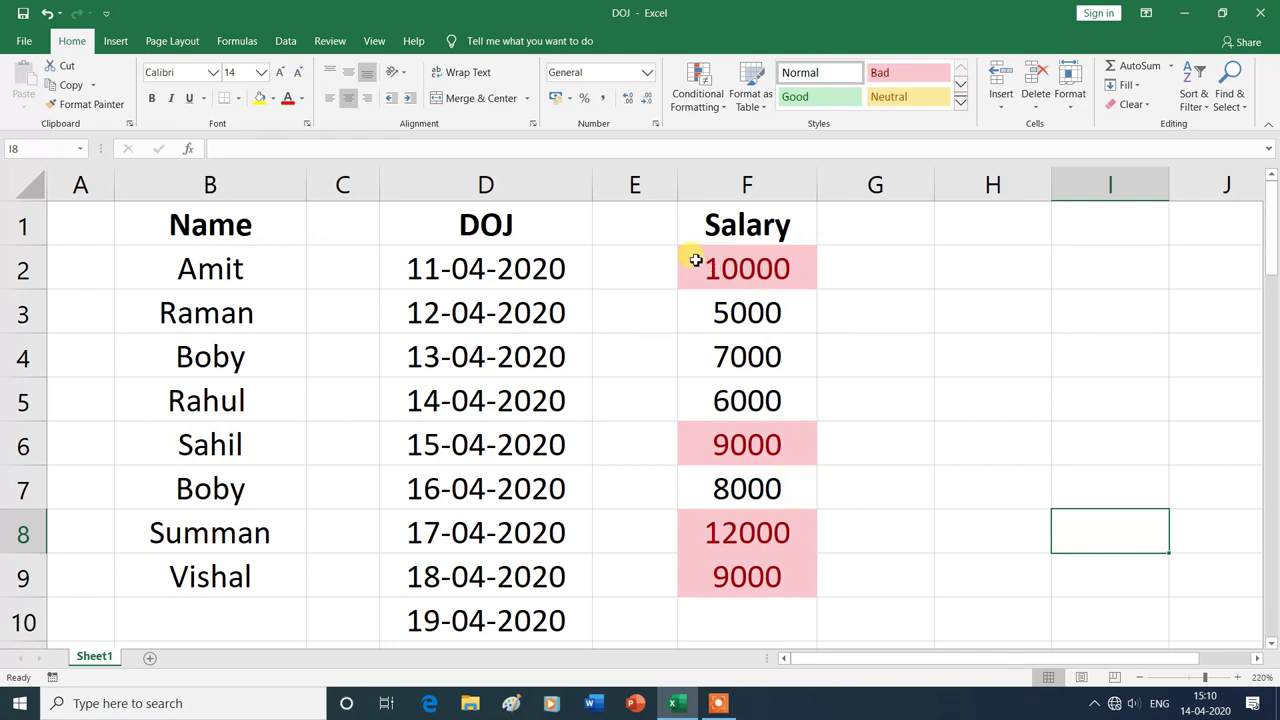
Step: Clear the greater-than rule from the selected Salary cells F2:F9
drag(707, 258, 728, 566)
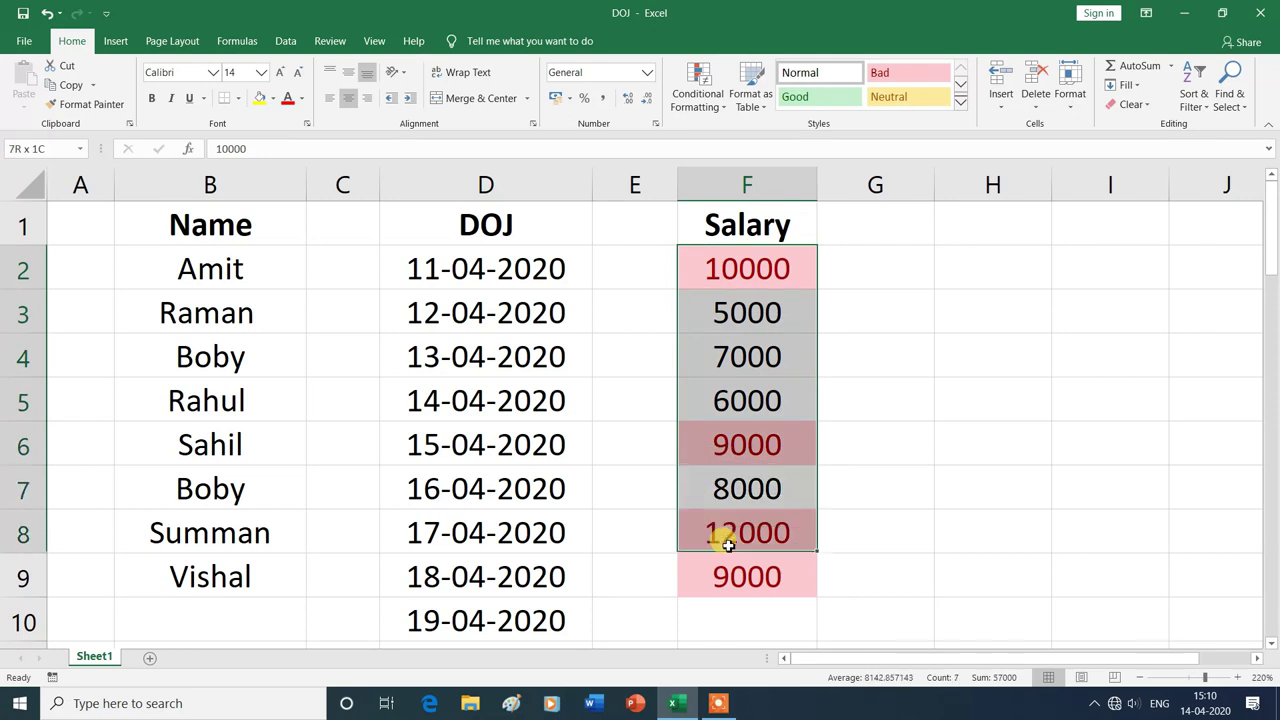
click(723, 108)
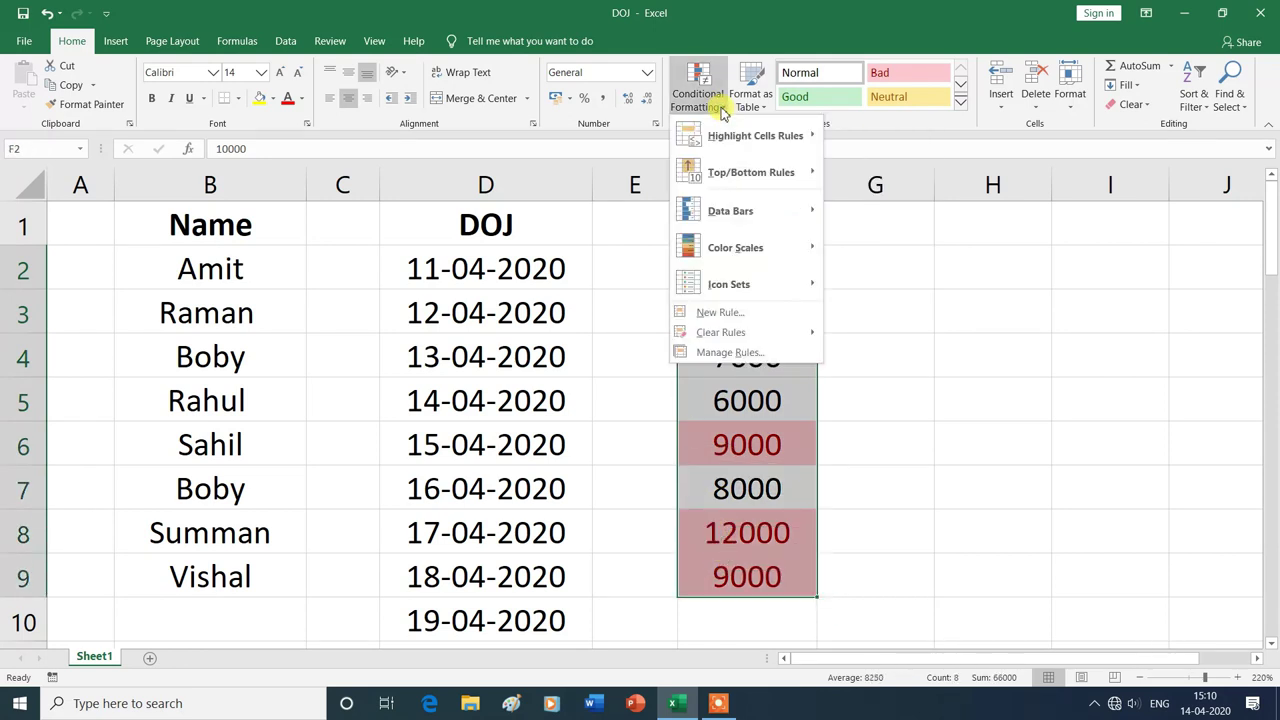
mouse_move(721, 332)
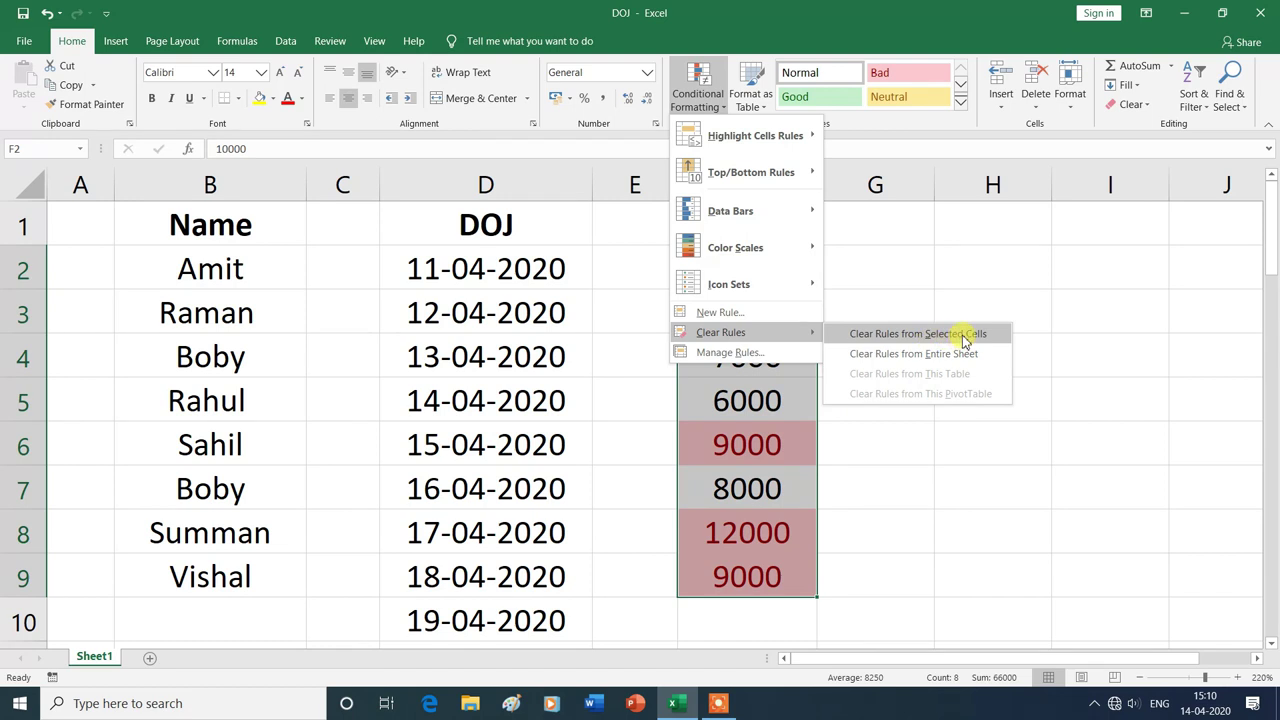
click(965, 341)
click(1137, 447)
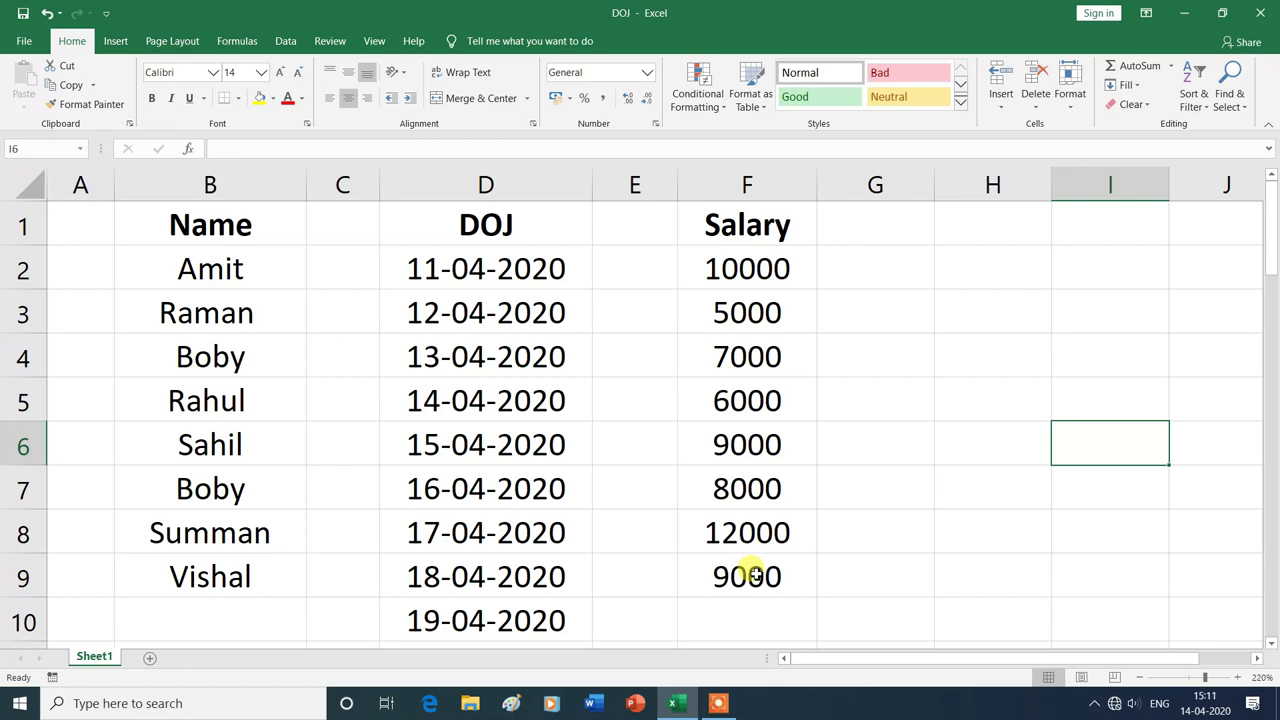
click(734, 256)
Step: Apply a Less Than 7000 rule to F2:F9 with yellow fill and dark yellow text
drag(734, 256, 728, 562)
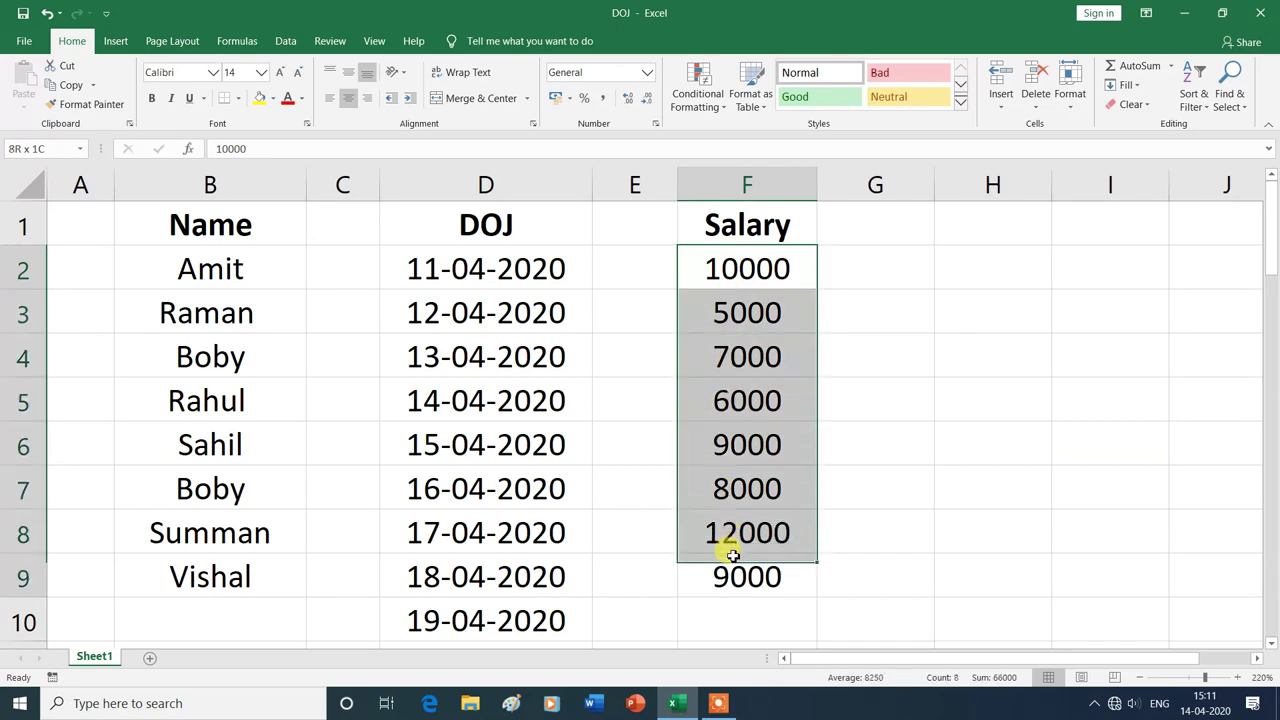
click(726, 110)
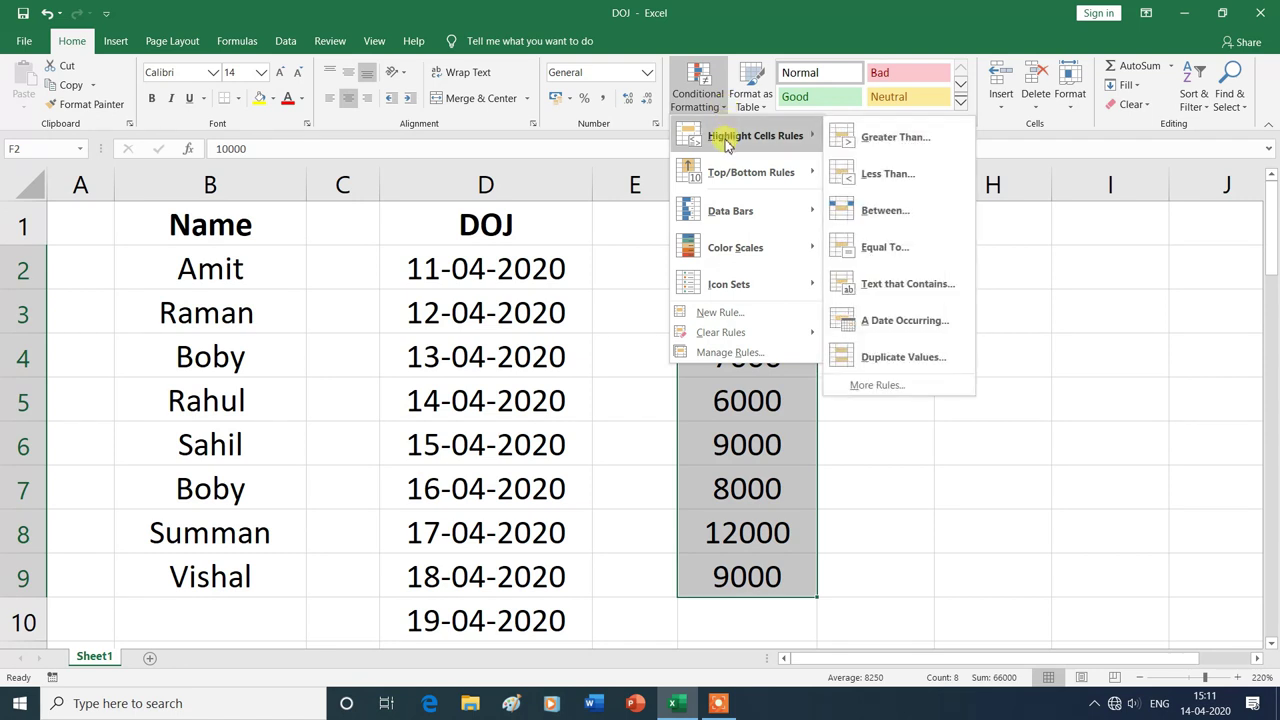
mouse_move(754, 135)
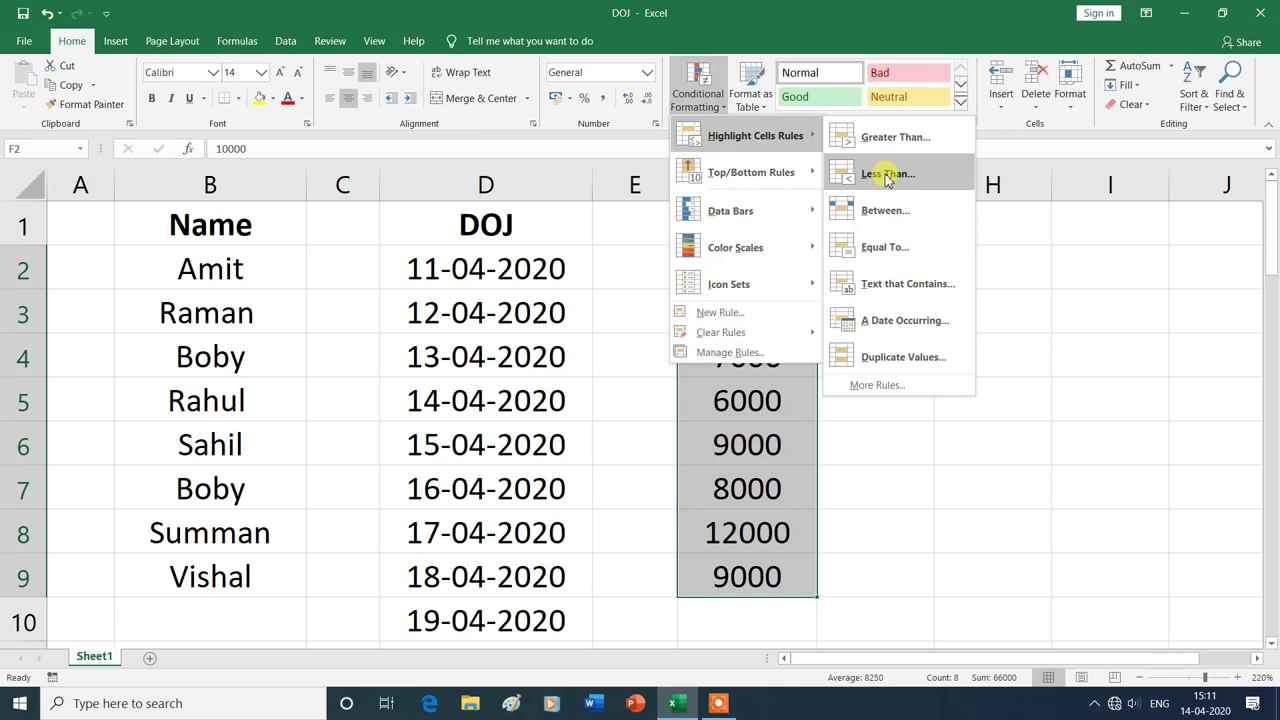
click(887, 176)
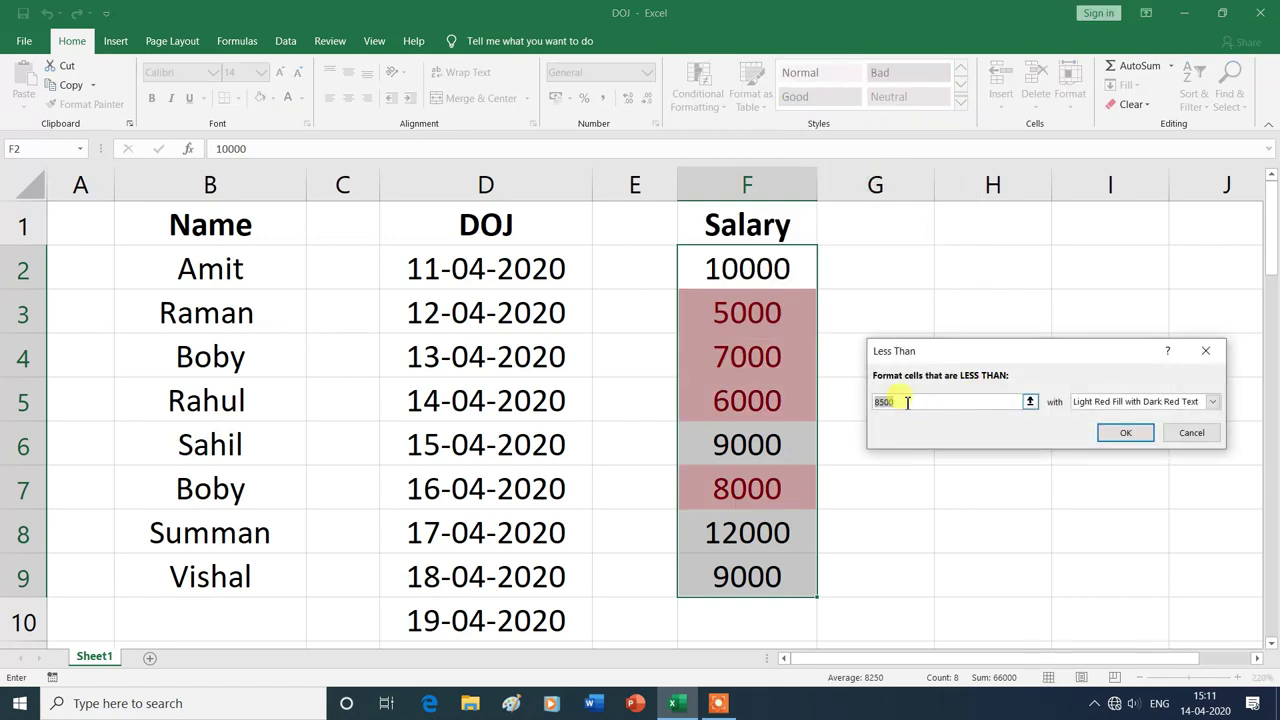
click(904, 401)
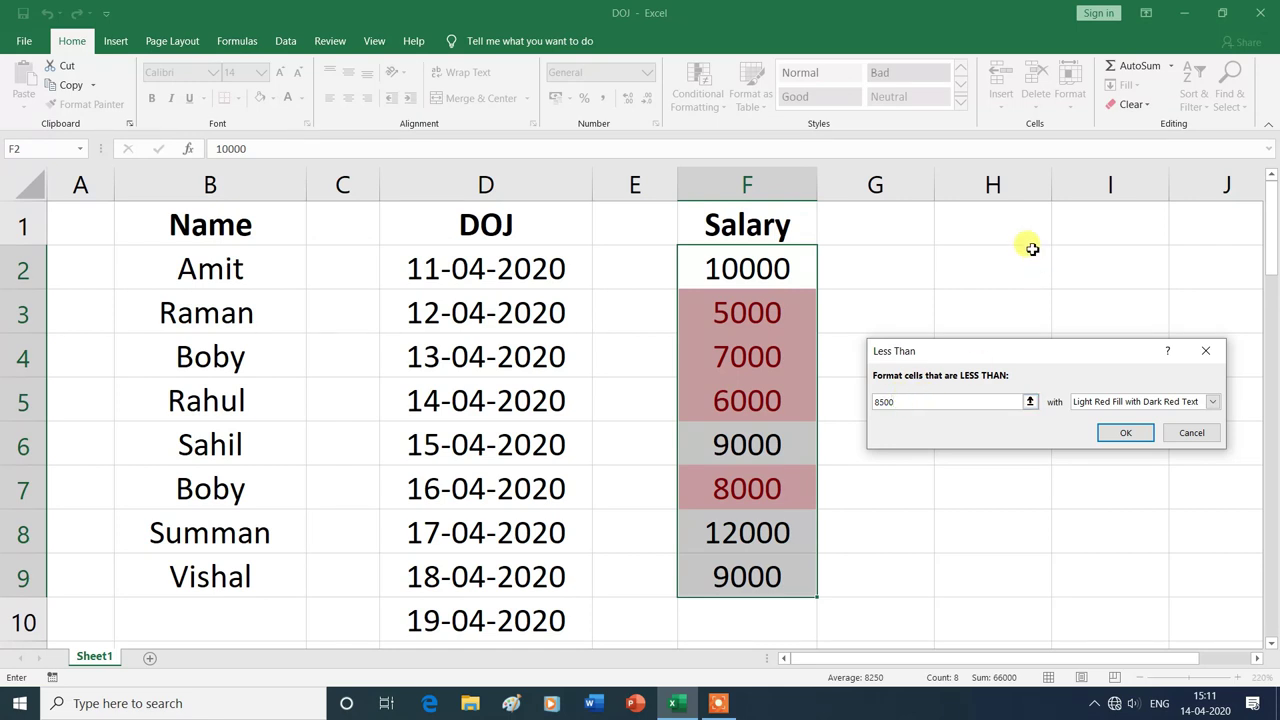
key(BackSpace)
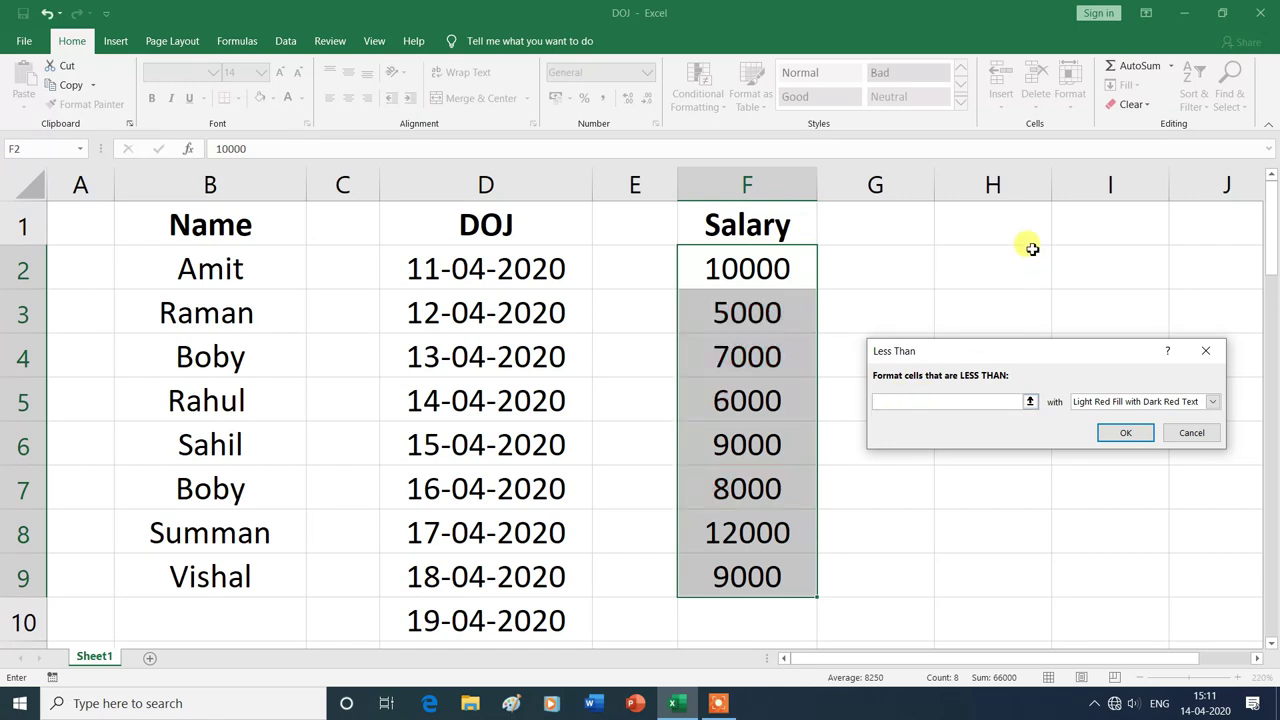
text(7)
text(00)
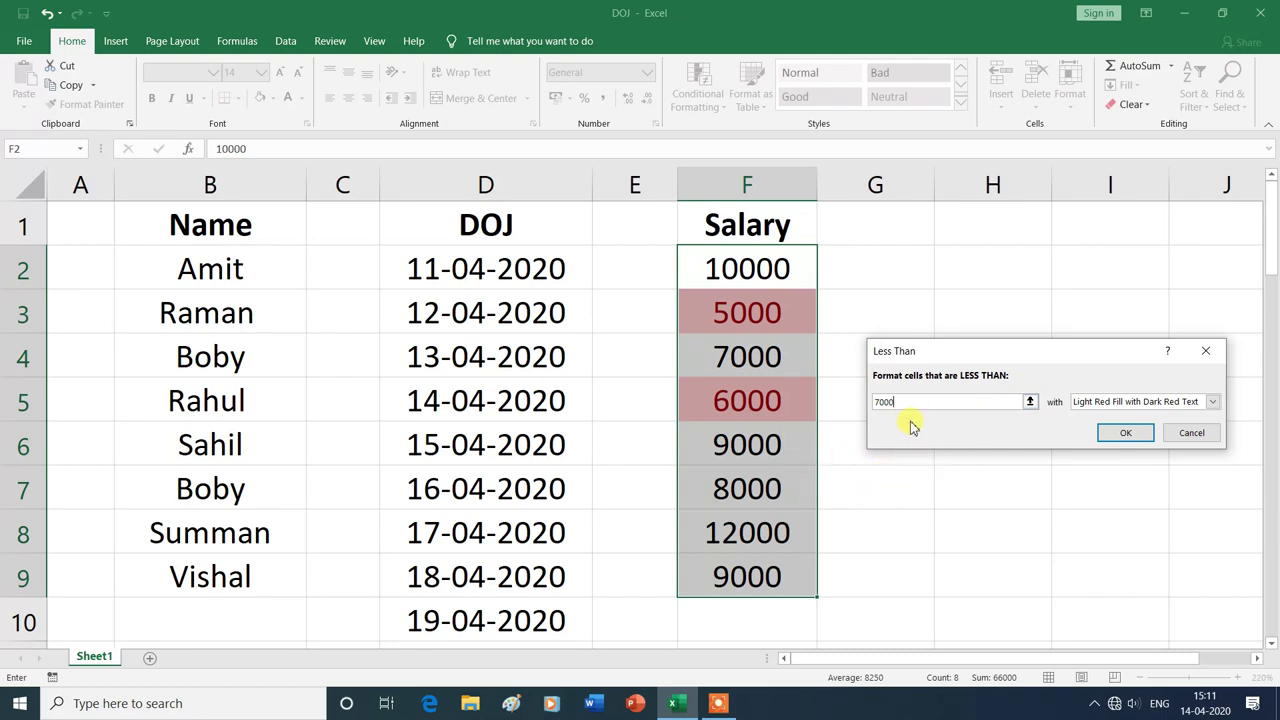
click(1212, 402)
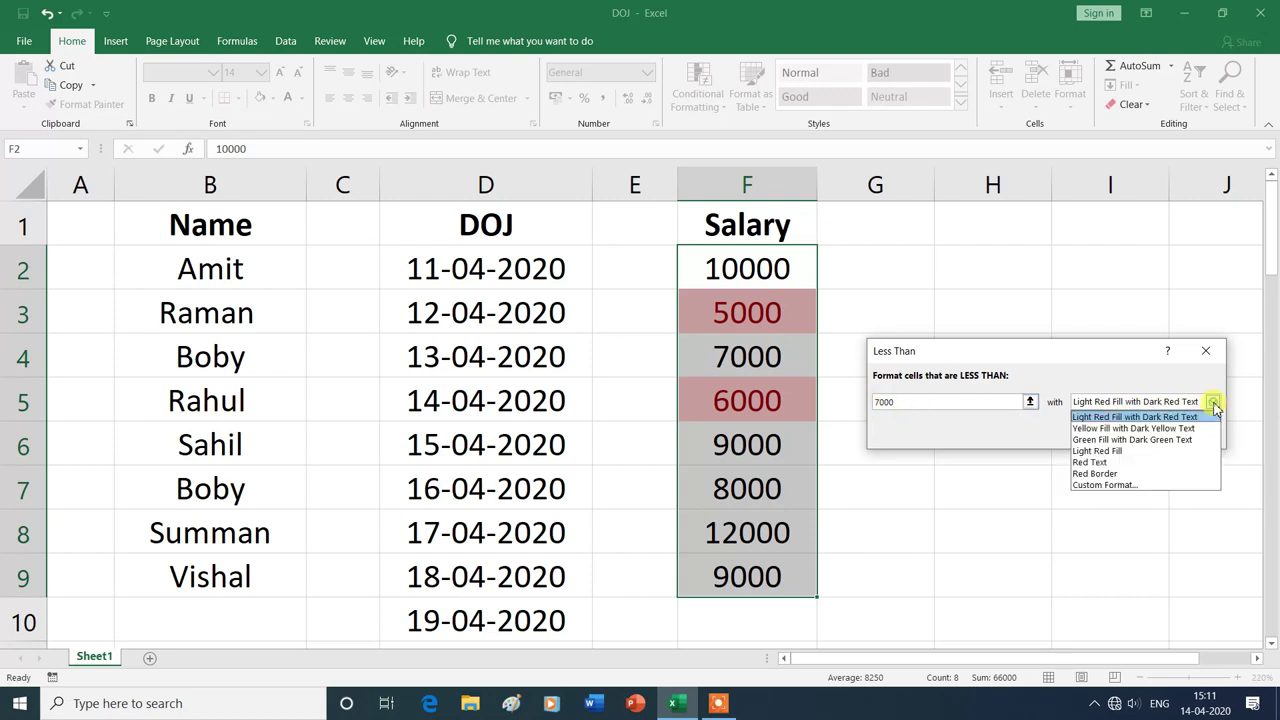
click(1089, 429)
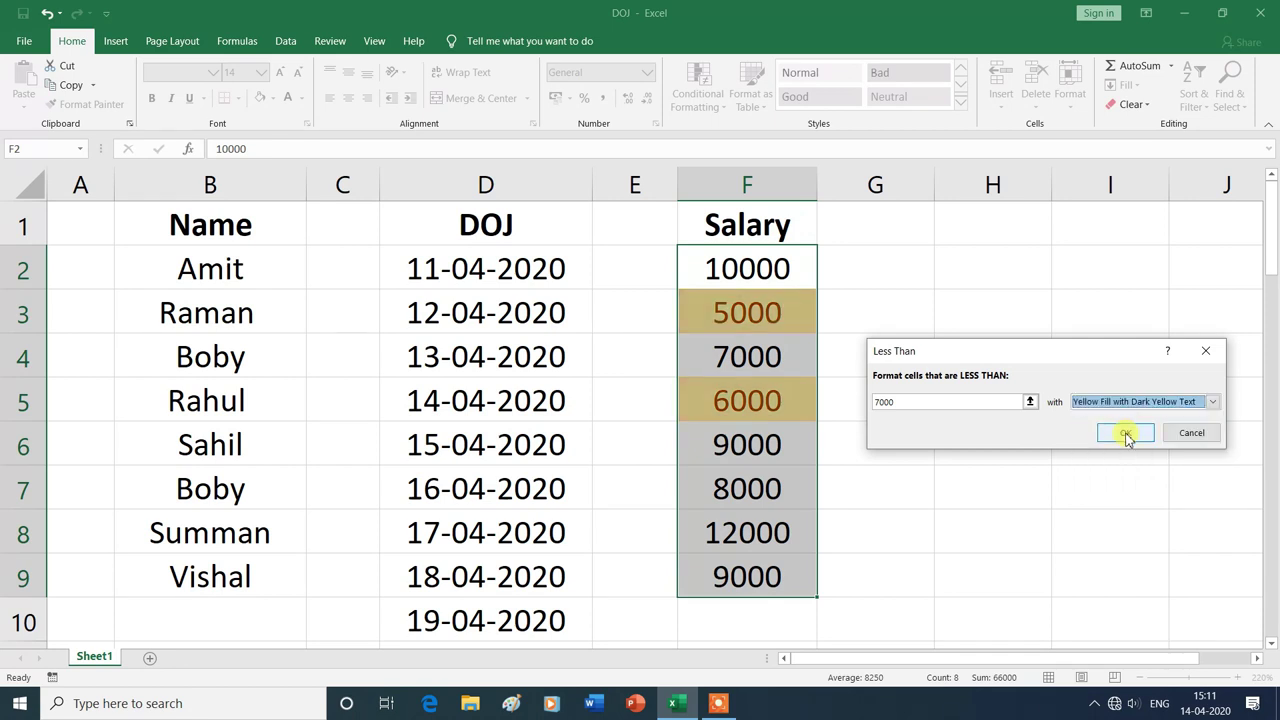
click(1126, 434)
click(1078, 522)
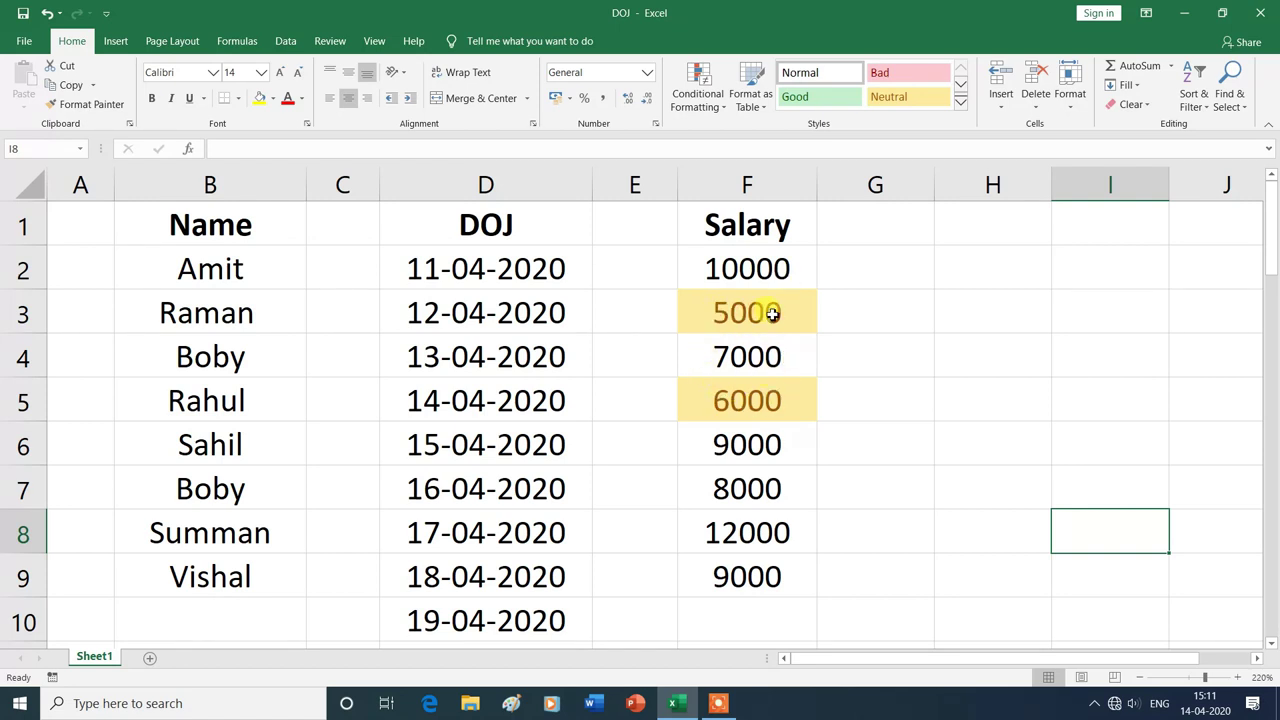
Step: Clear the less-than-7000 rule from F2:F9 and reselect the Salary values
drag(705, 257, 737, 566)
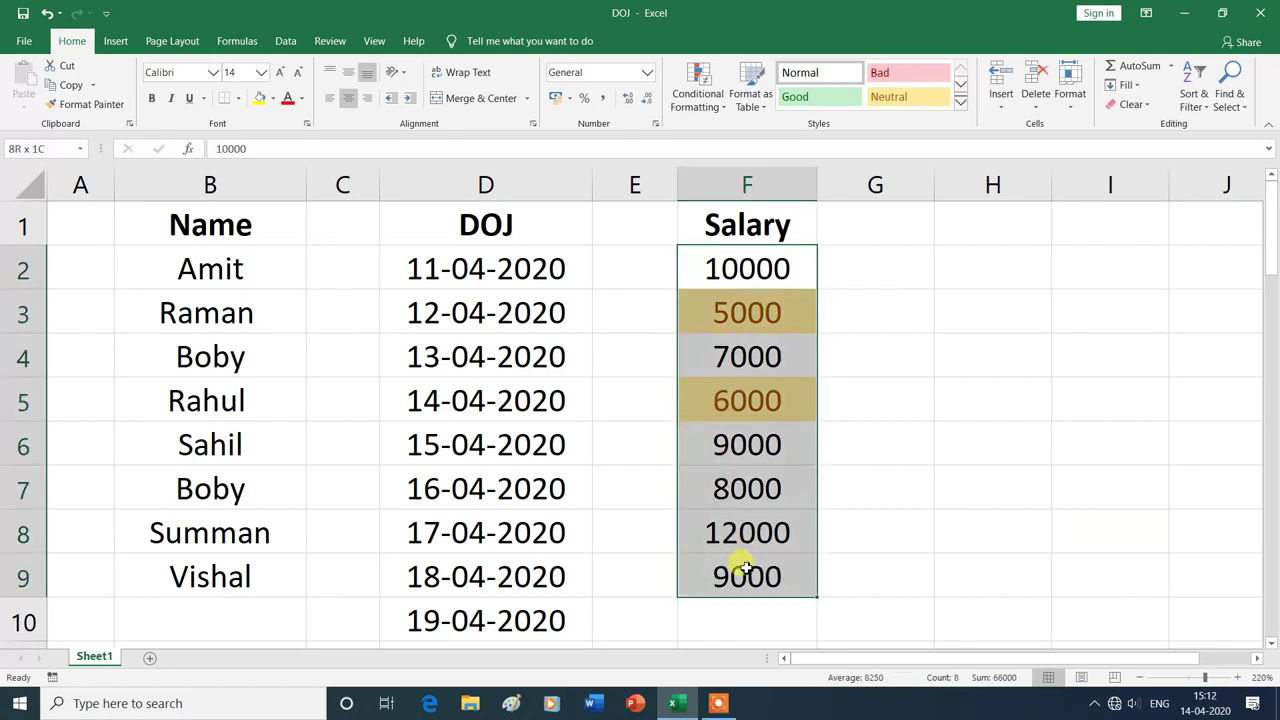
click(707, 110)
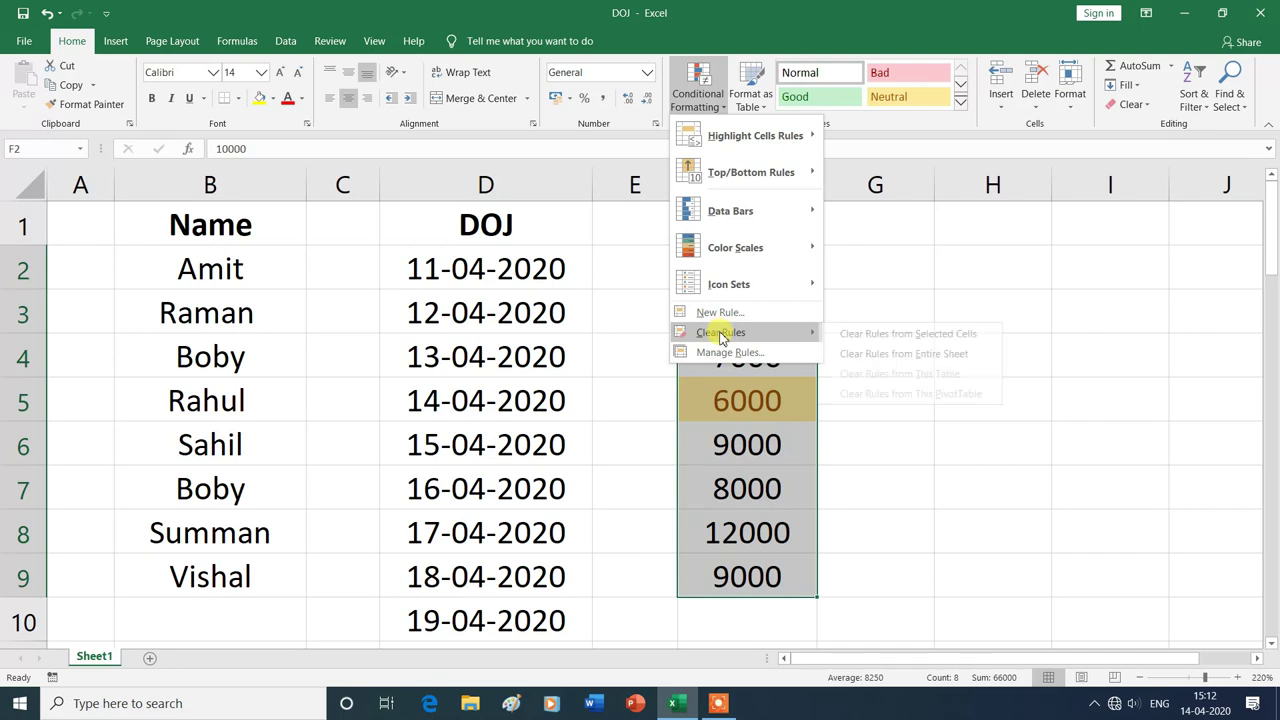
click(897, 335)
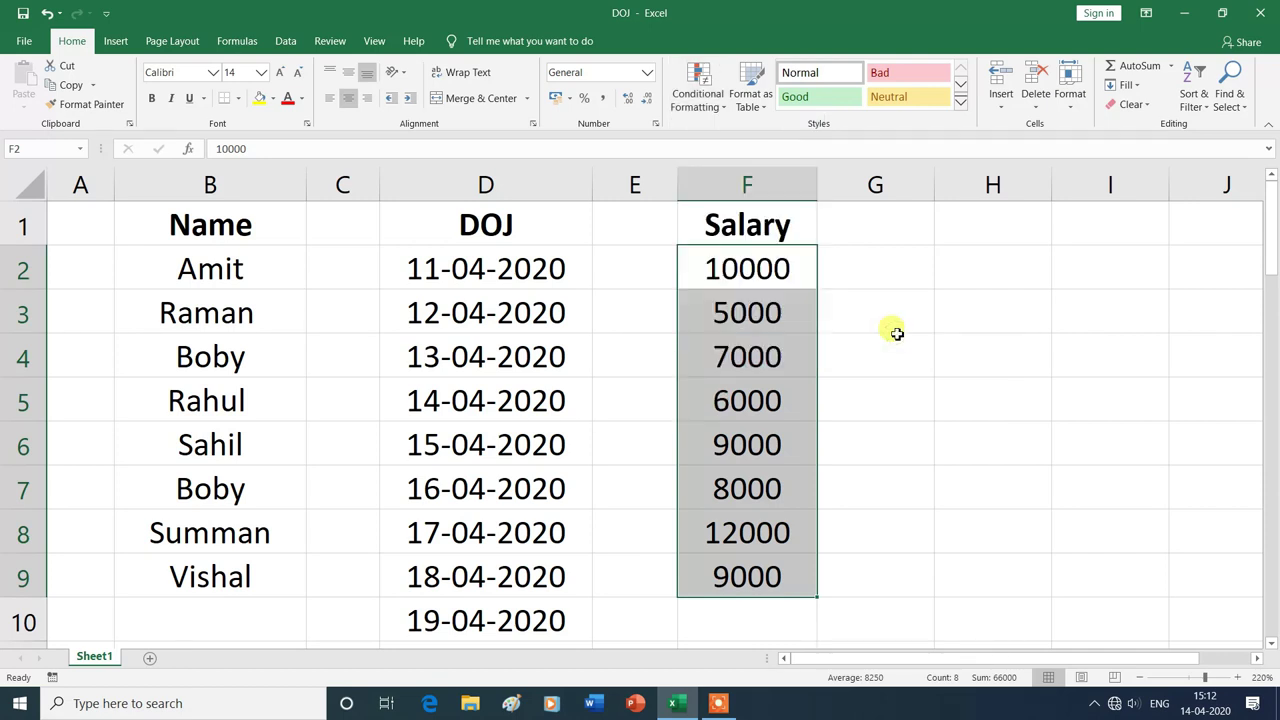
click(1078, 400)
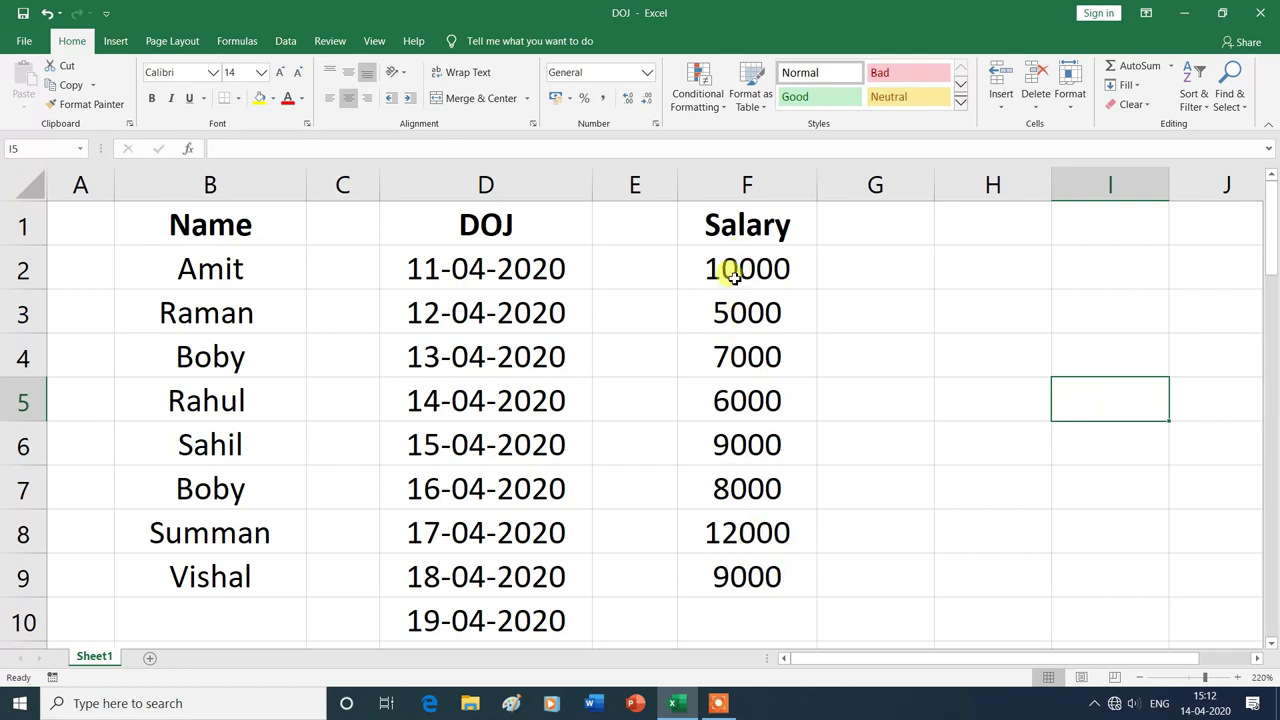
drag(733, 258, 737, 585)
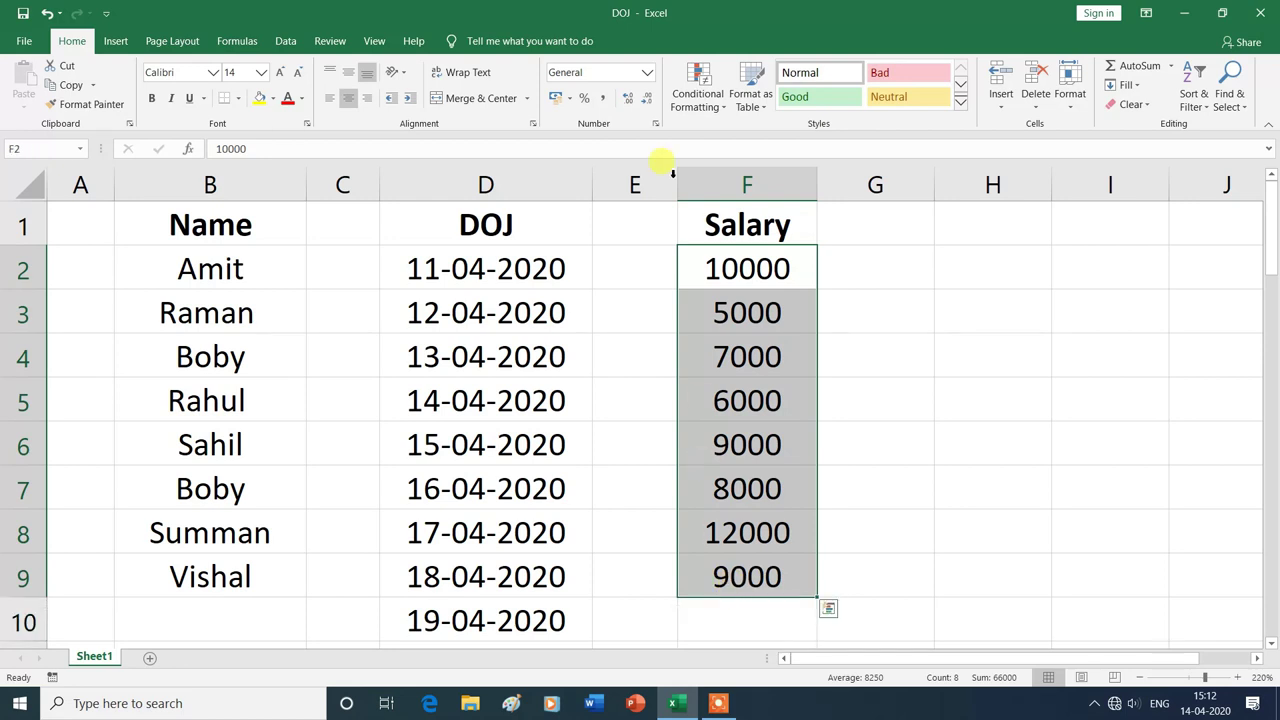
Step: Apply a Between 8000 and 12000 rule to the salaries with green fill and dark green text
click(726, 111)
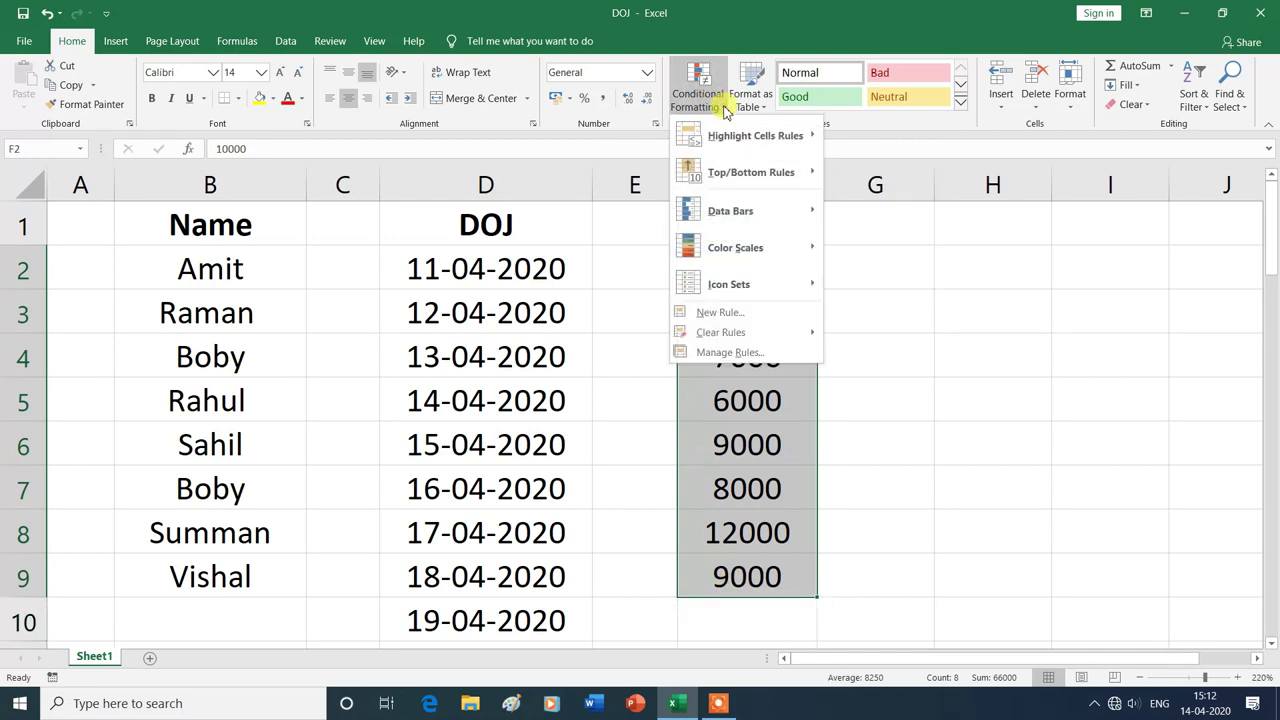
mouse_move(754, 136)
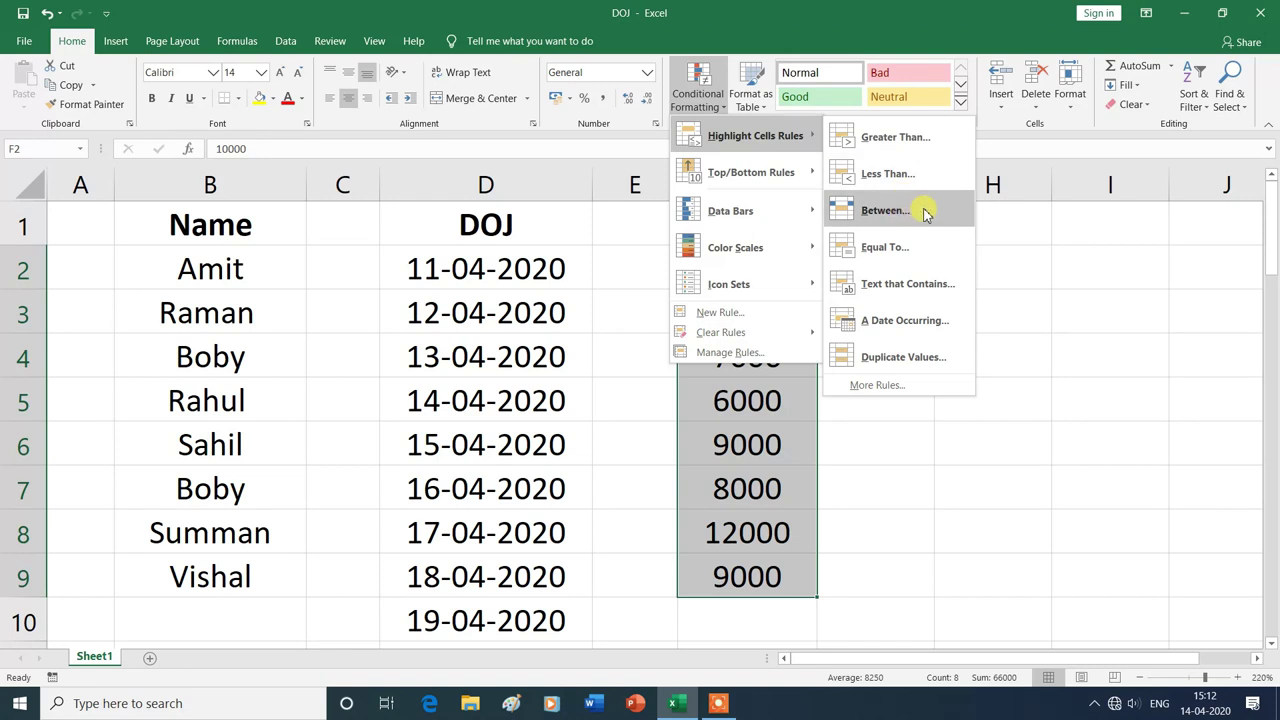
click(924, 211)
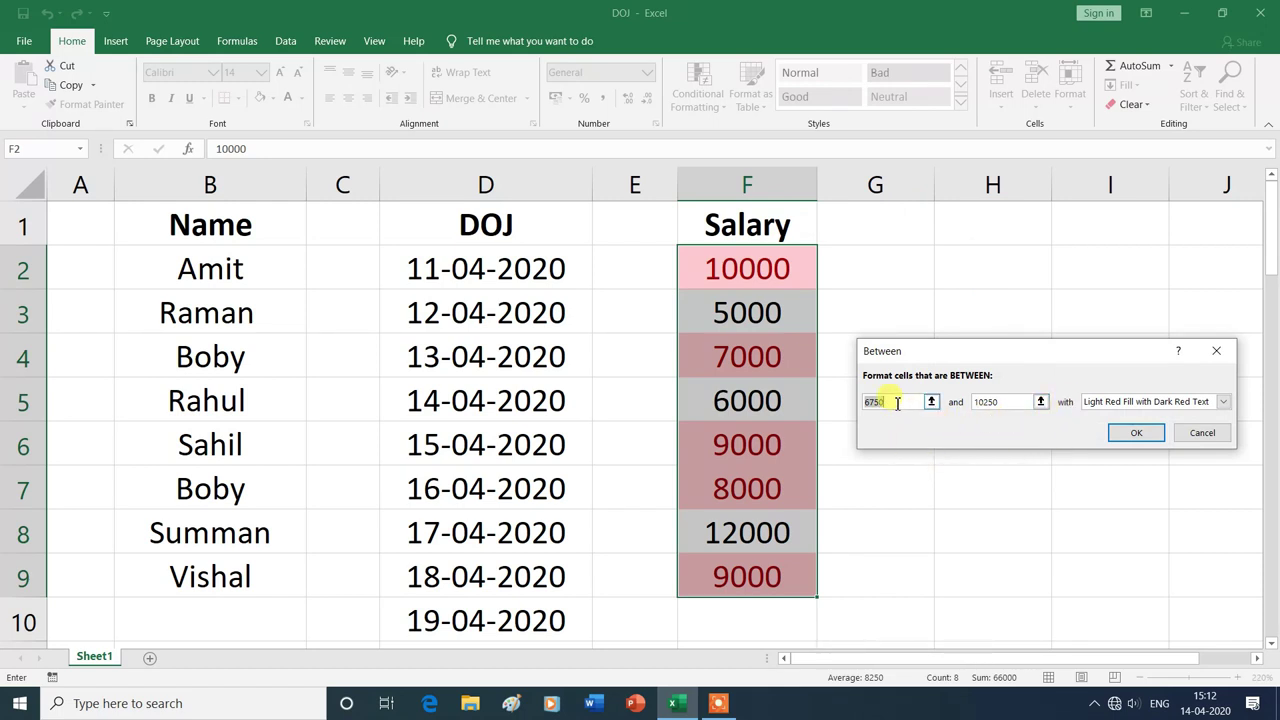
key(BackSpace)
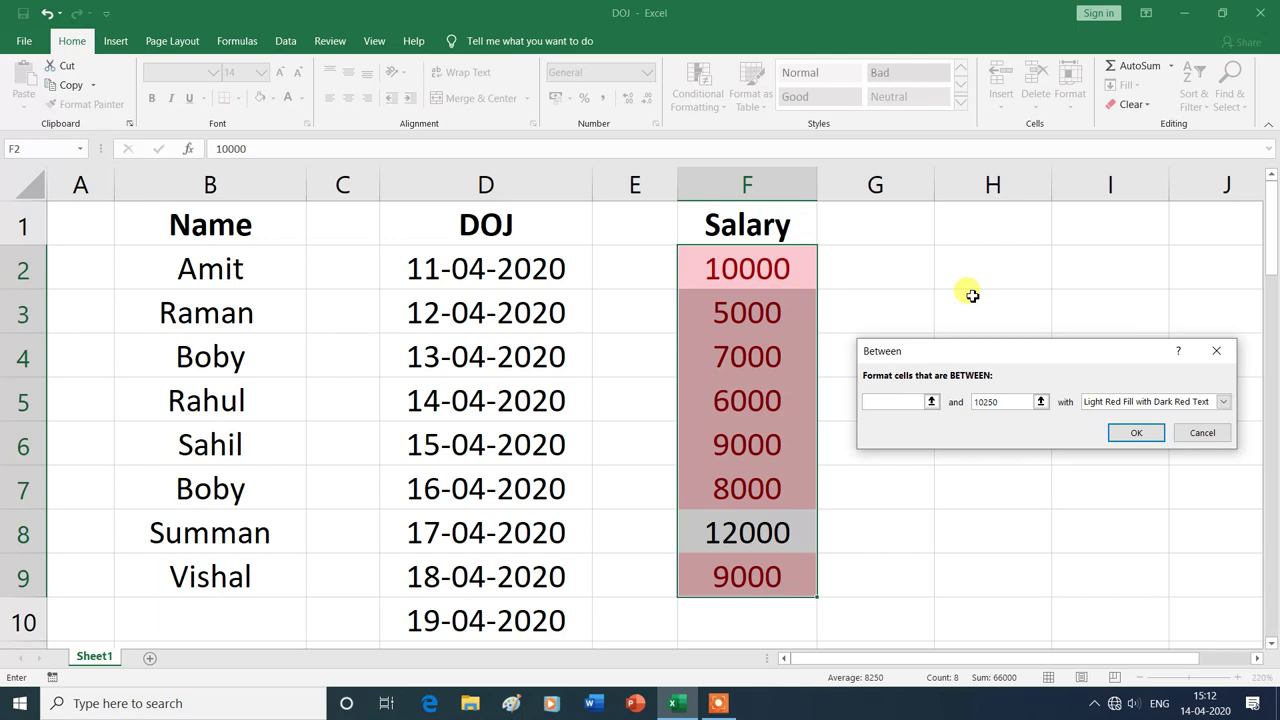
text(8000)
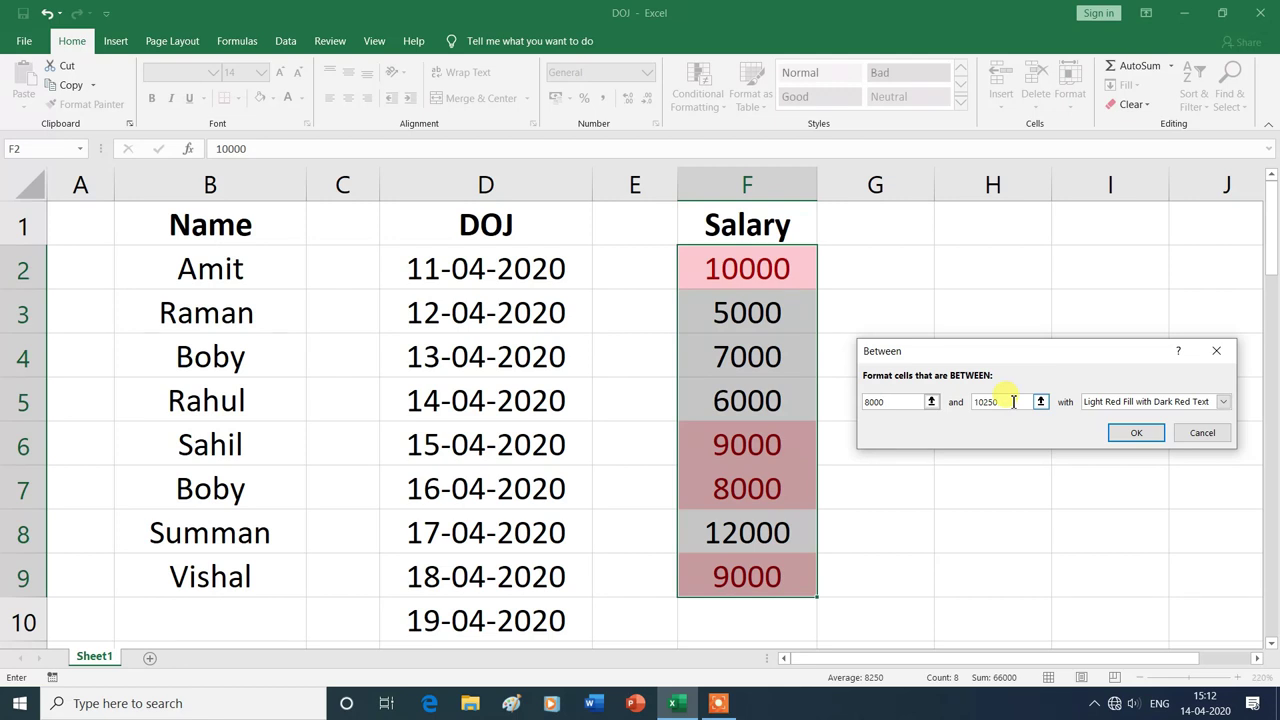
text(12000)
click(867, 404)
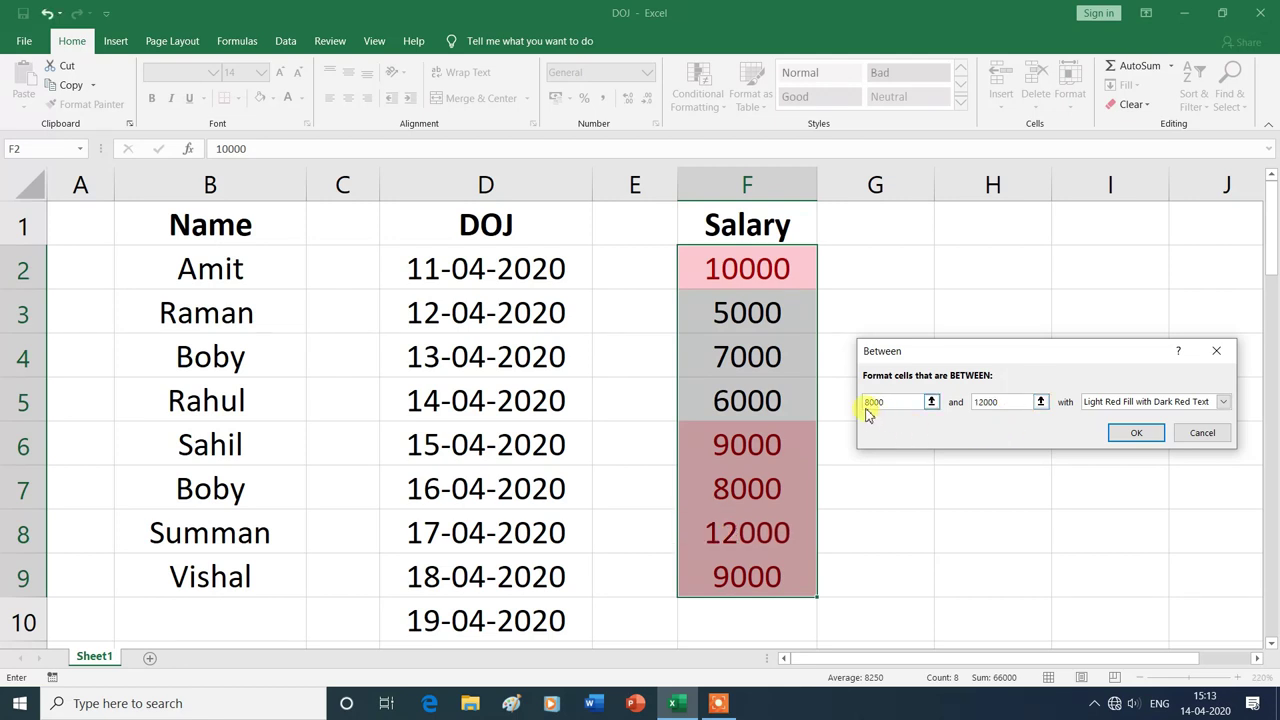
click(986, 401)
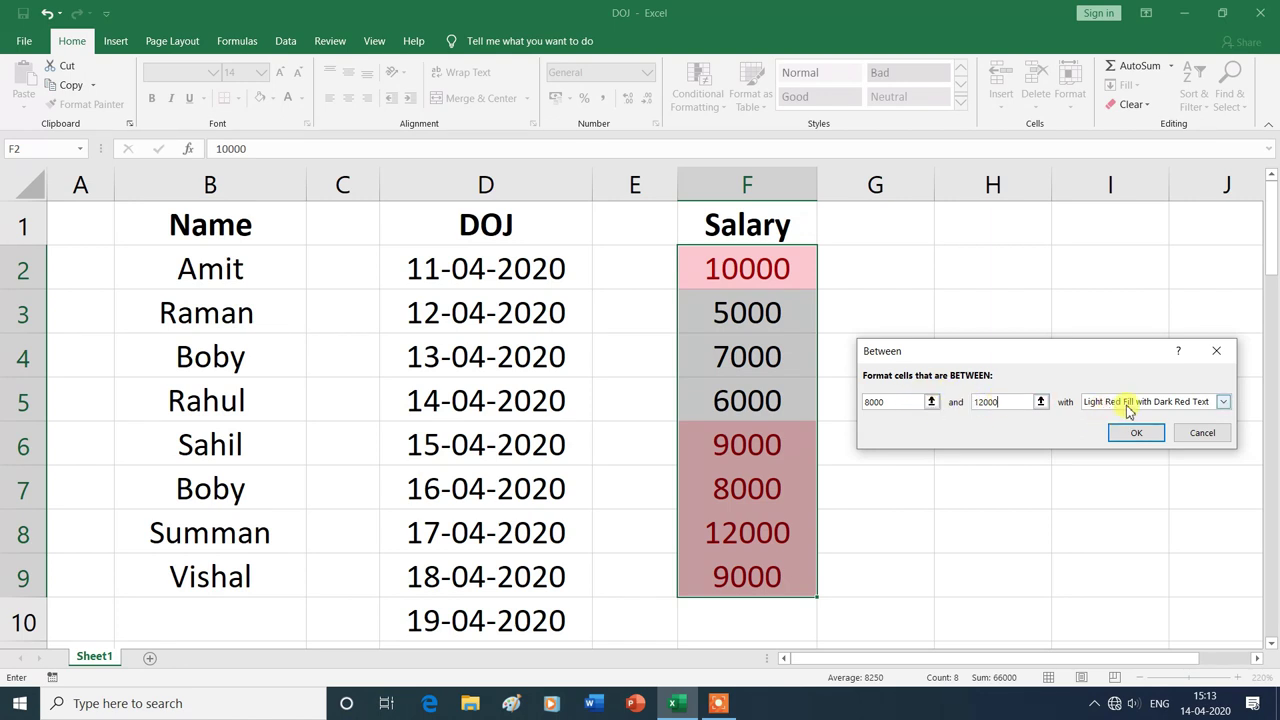
click(1222, 401)
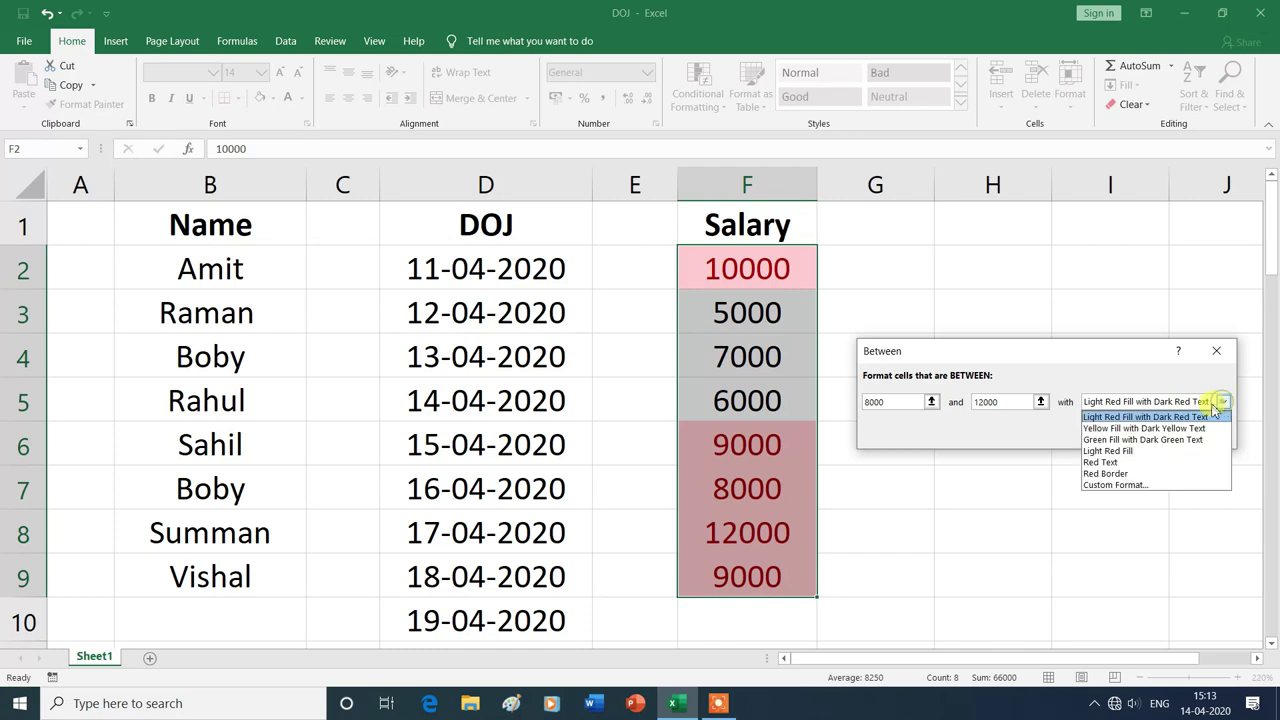
click(1104, 440)
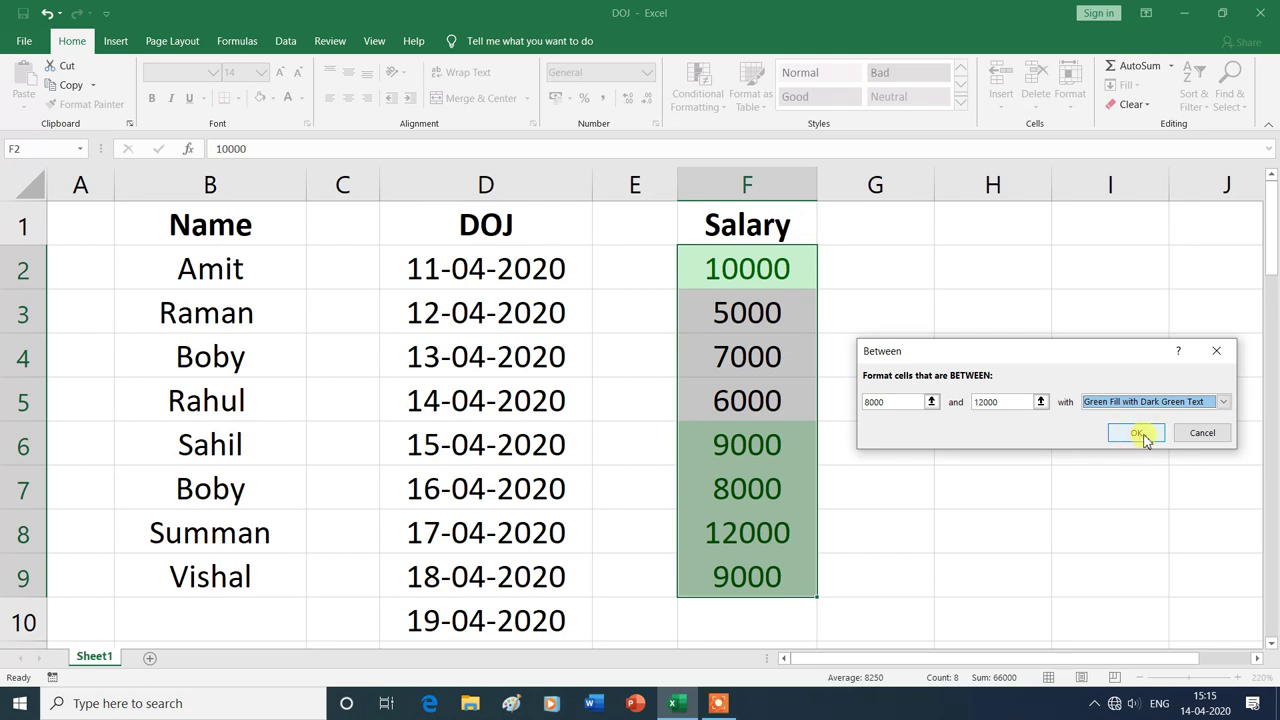
click(1146, 440)
click(1083, 468)
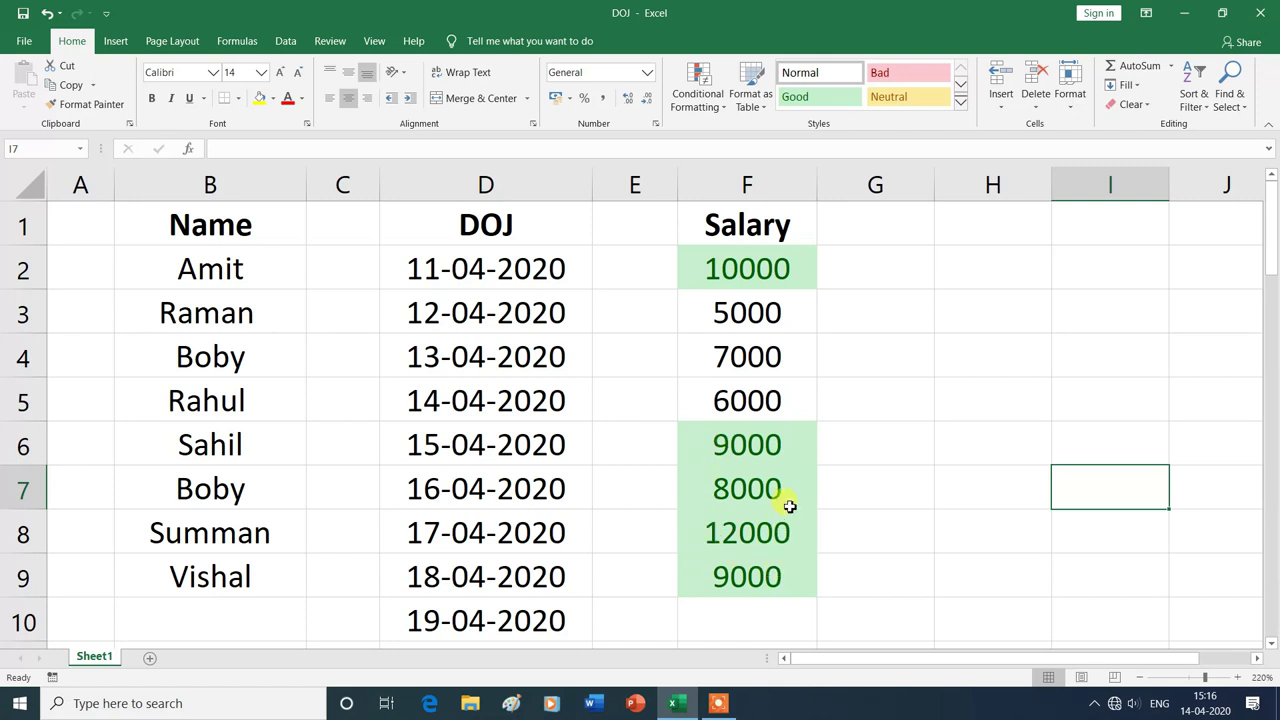
Step: Clear the between-rule formatting from the Salary cells F2:F9
drag(728, 258, 734, 565)
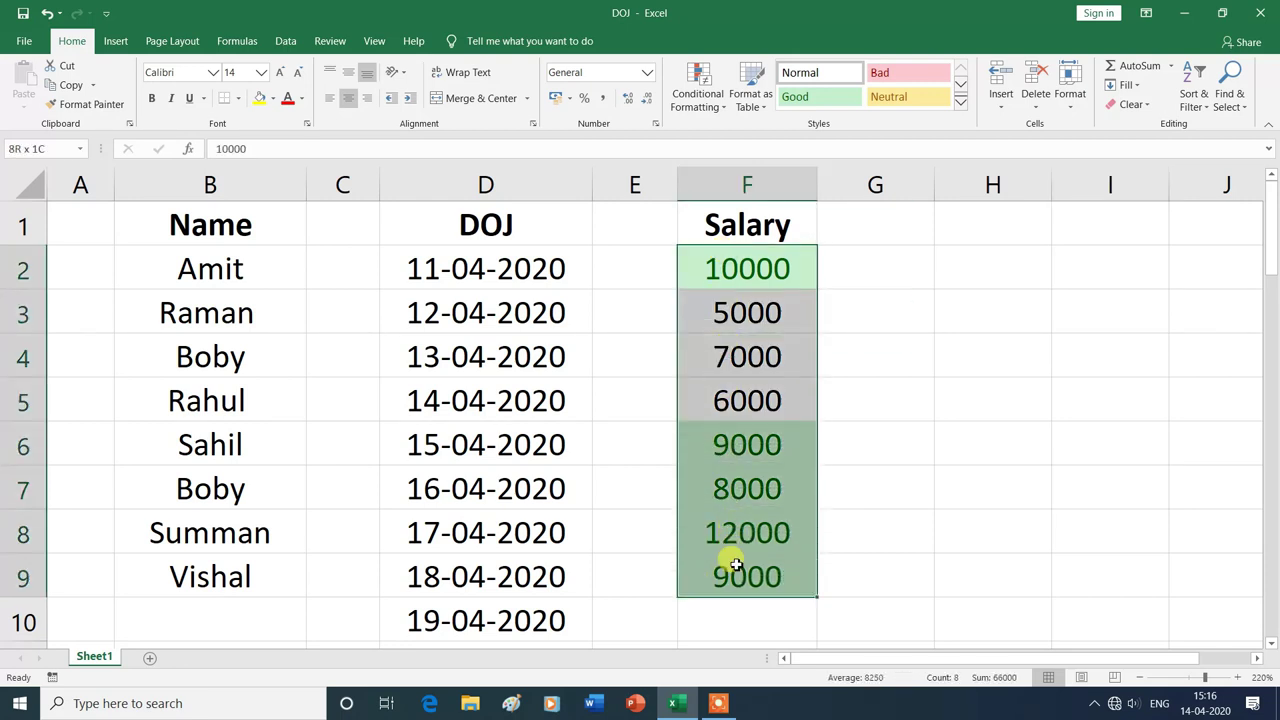
click(727, 113)
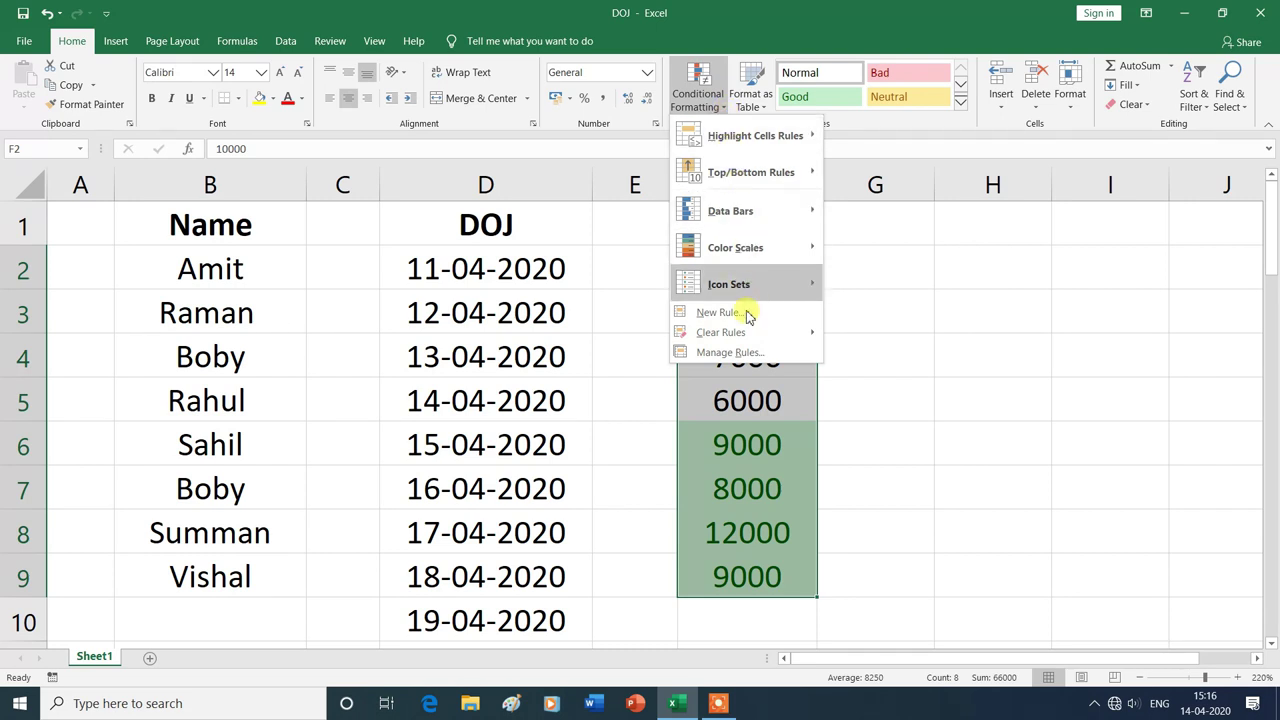
mouse_move(721, 332)
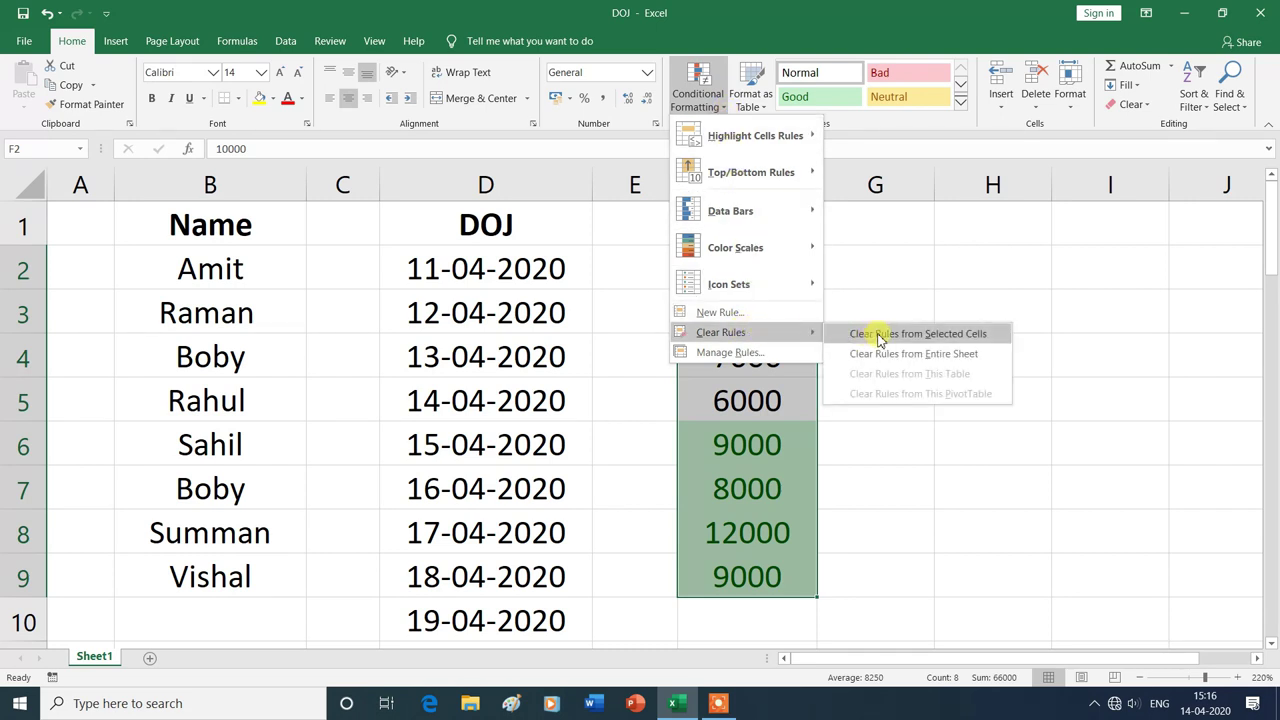
click(880, 336)
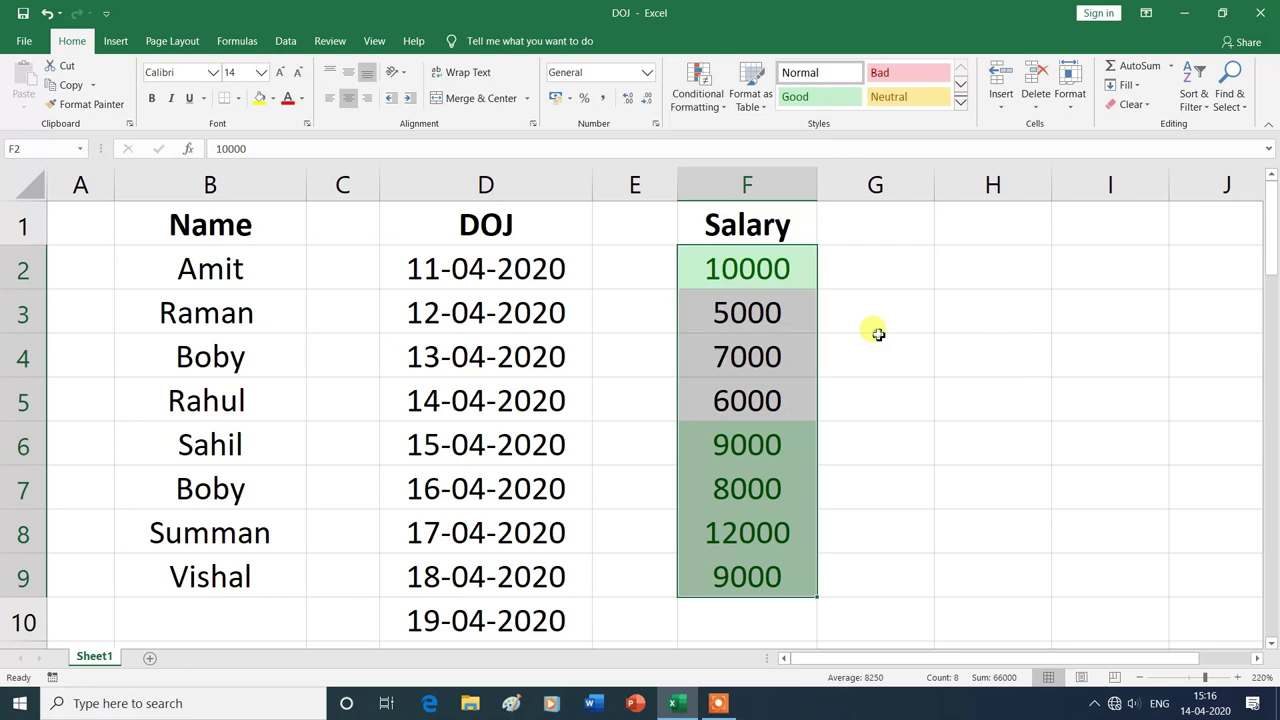
click(1068, 391)
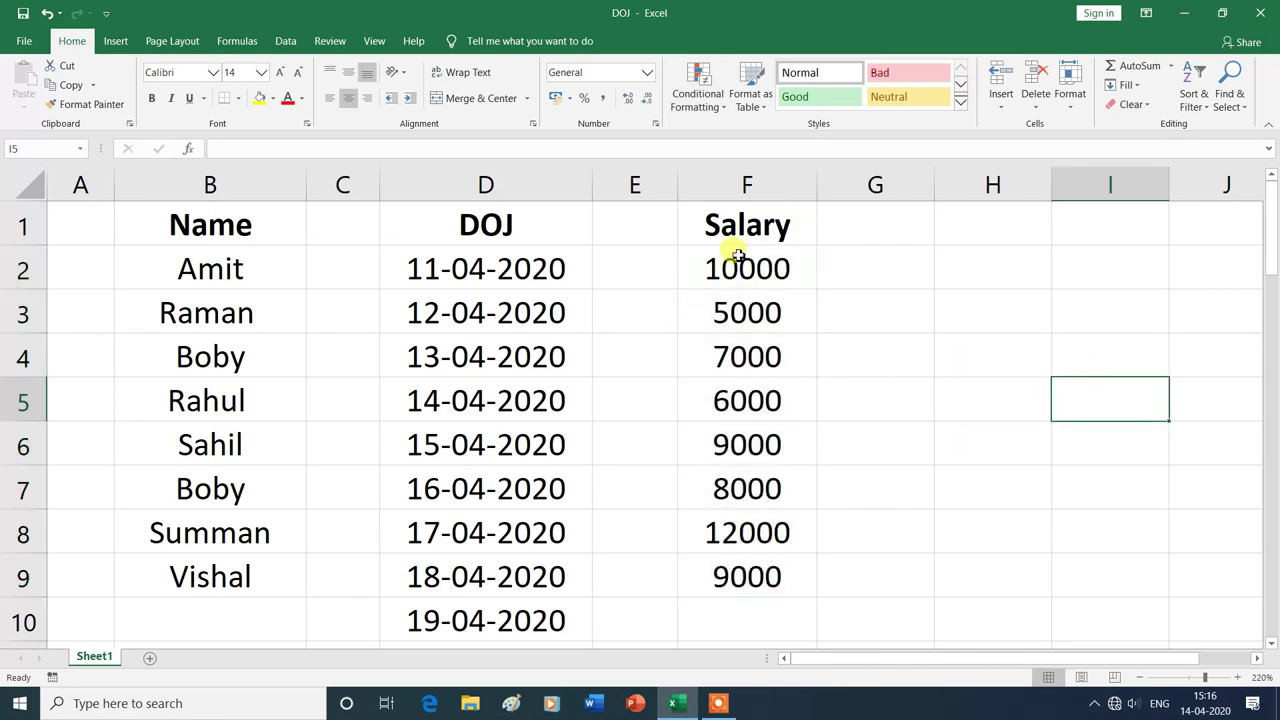
Step: Apply an Equal To 9000 rule to F2:F9 with green fill and dark green text
drag(737, 255, 737, 576)
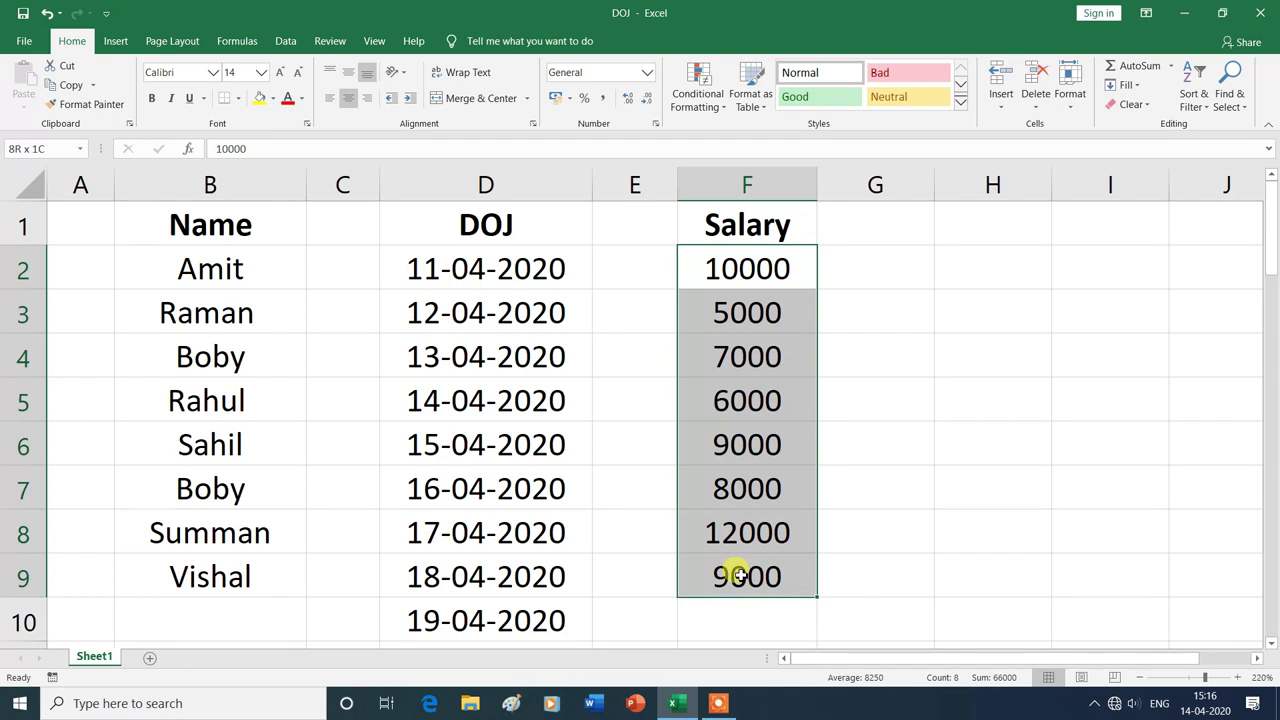
click(727, 110)
mouse_move(754, 135)
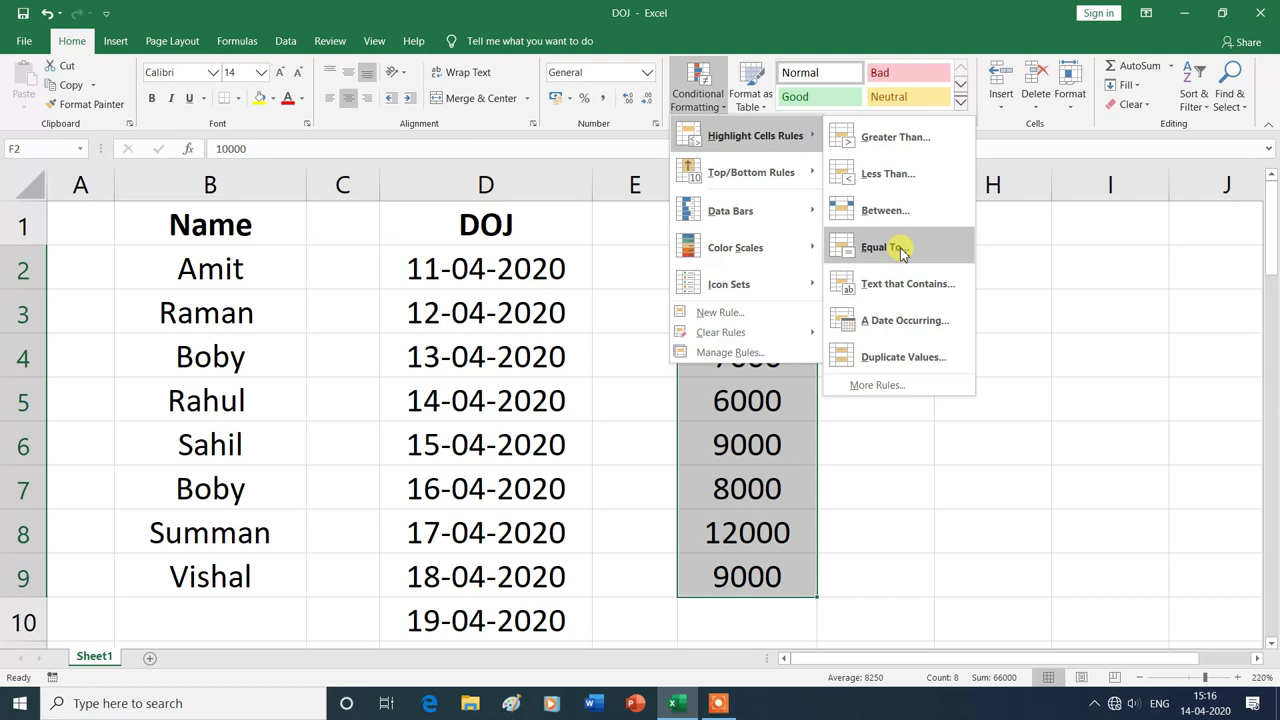
click(900, 252)
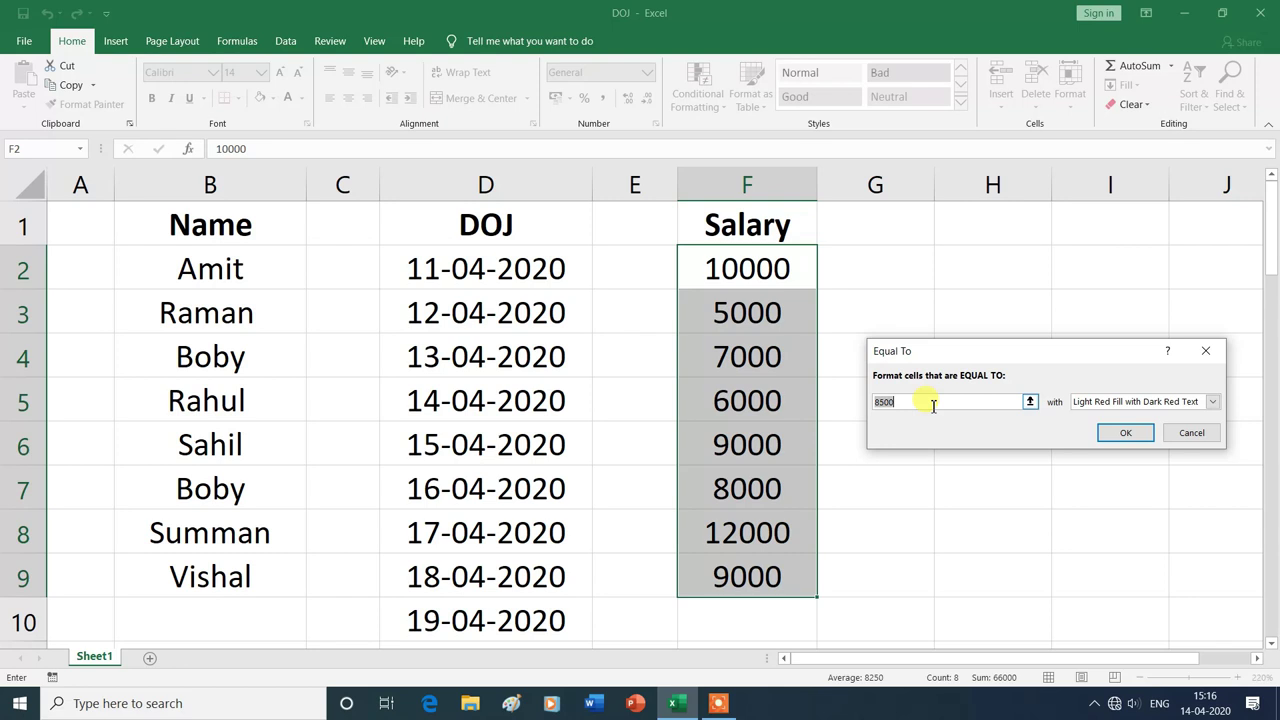
text(9)
text(0)
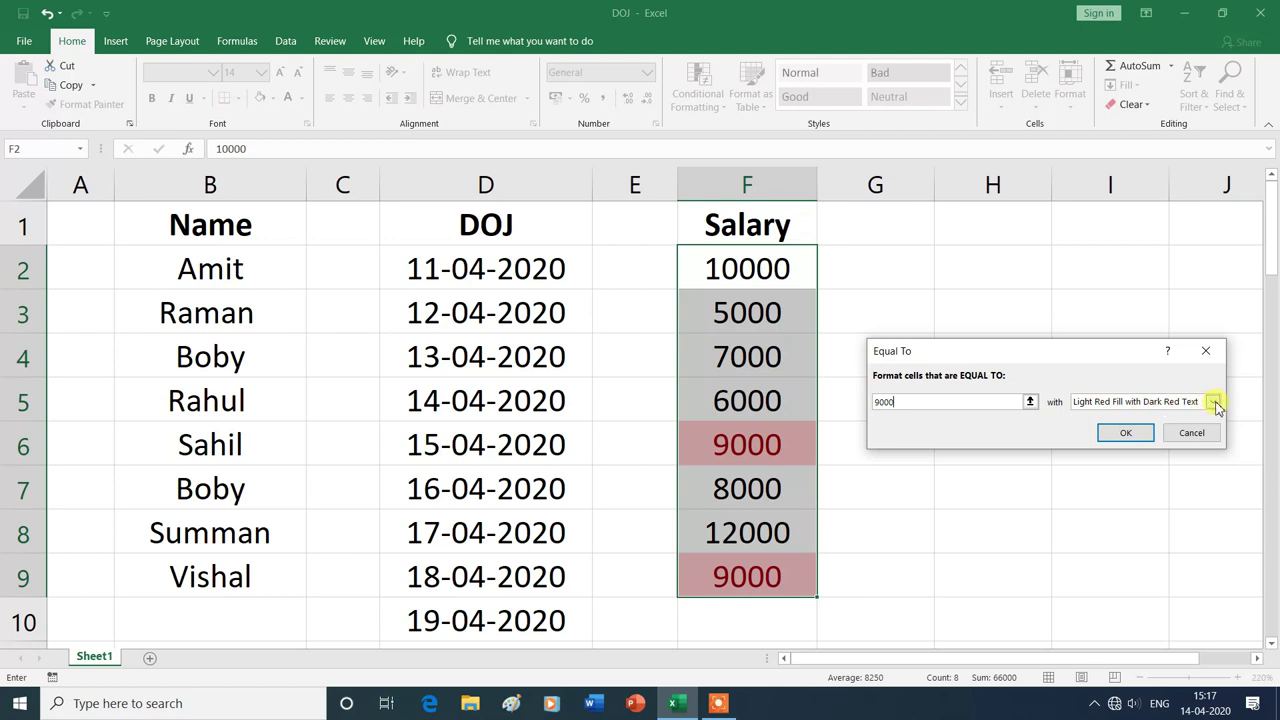
click(1213, 402)
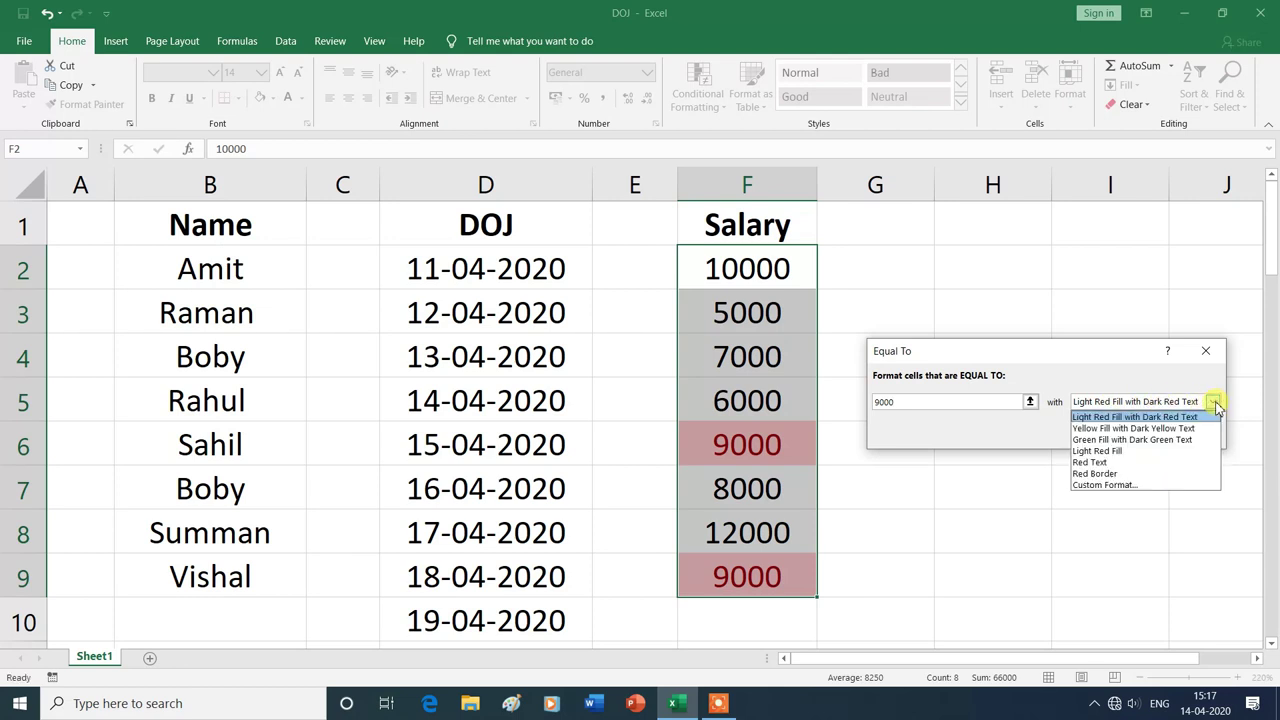
click(1100, 440)
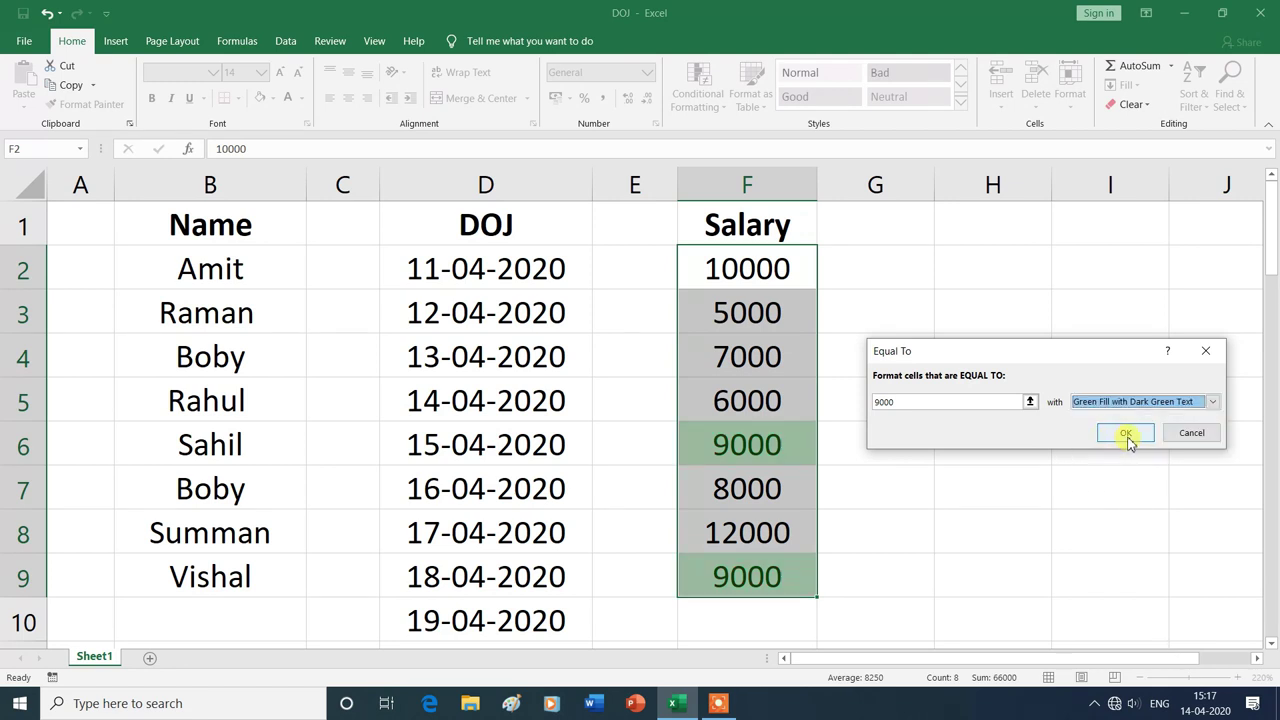
click(1129, 432)
click(1071, 497)
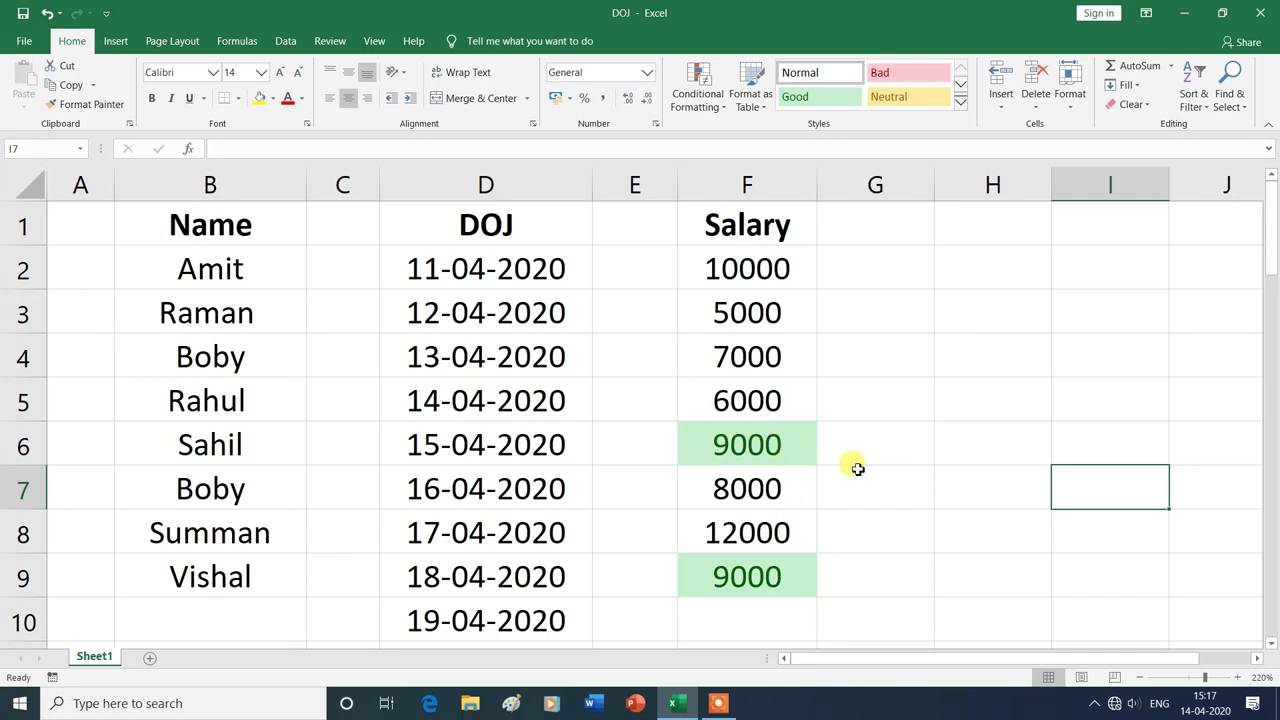
drag(737, 264, 747, 577)
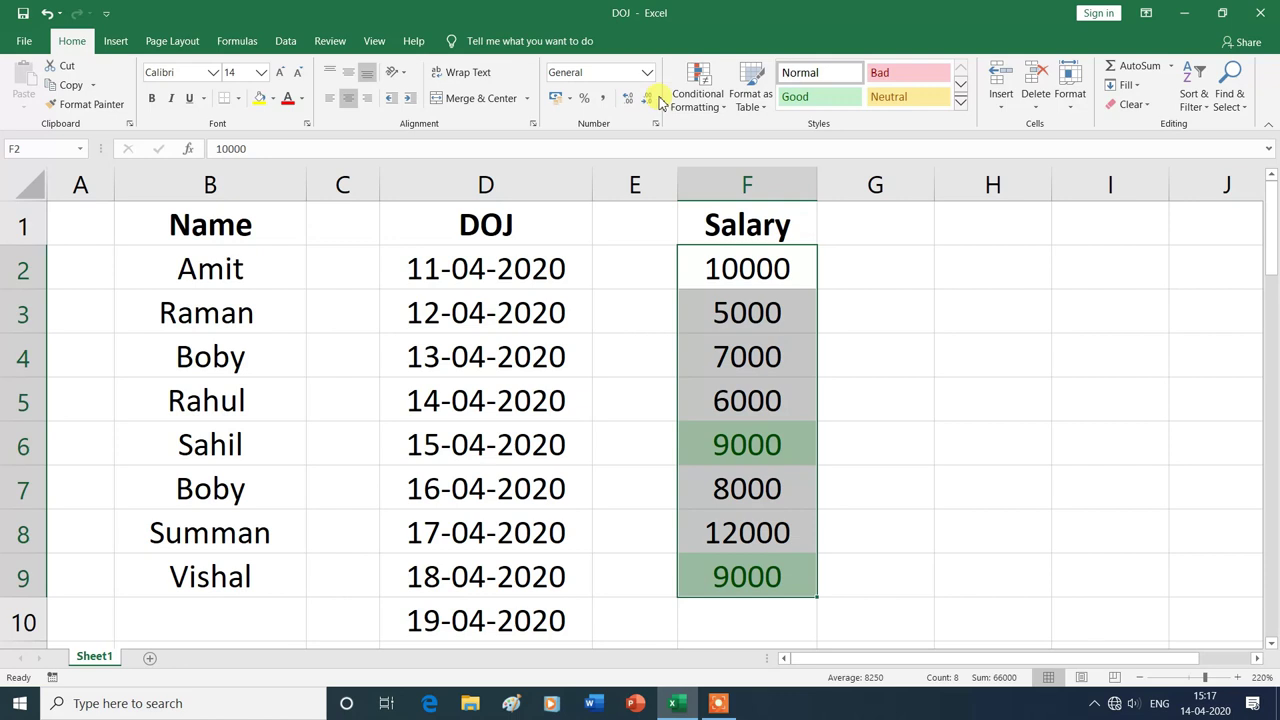
Step: Clear the equal-to-9000 rule from the selected Salary cells
click(726, 110)
click(726, 110)
click(726, 110)
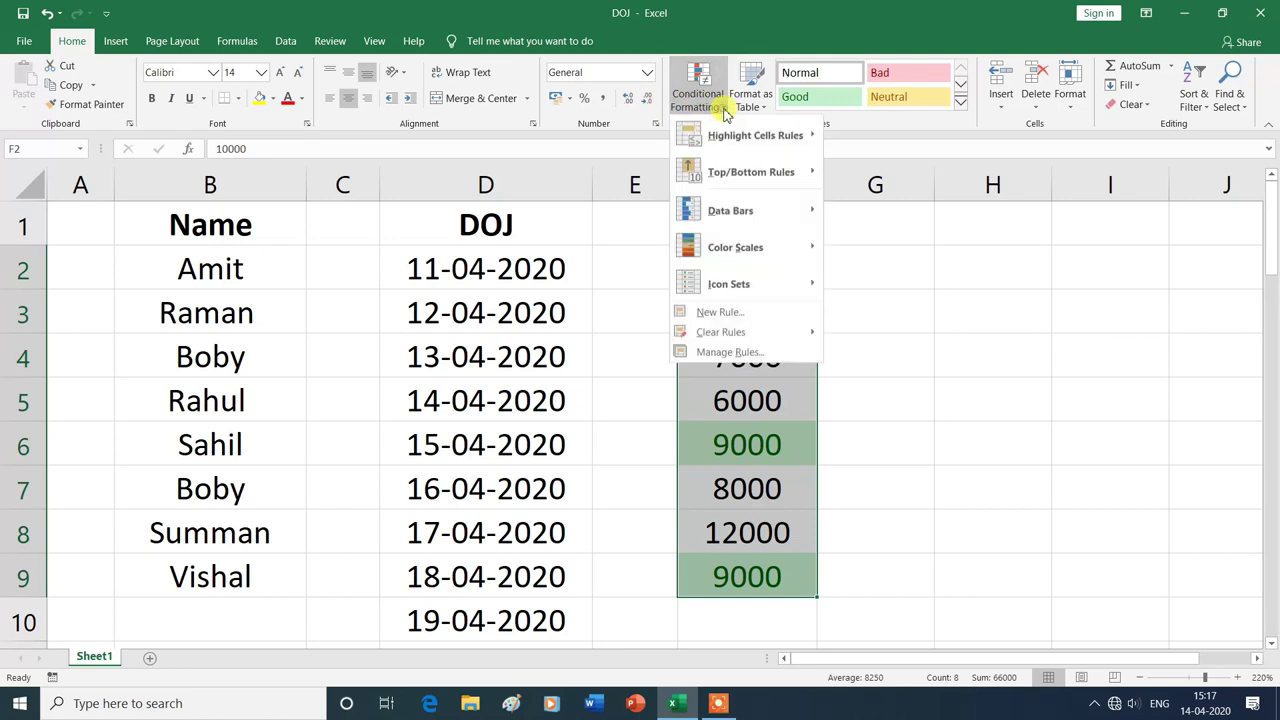
mouse_move(720, 332)
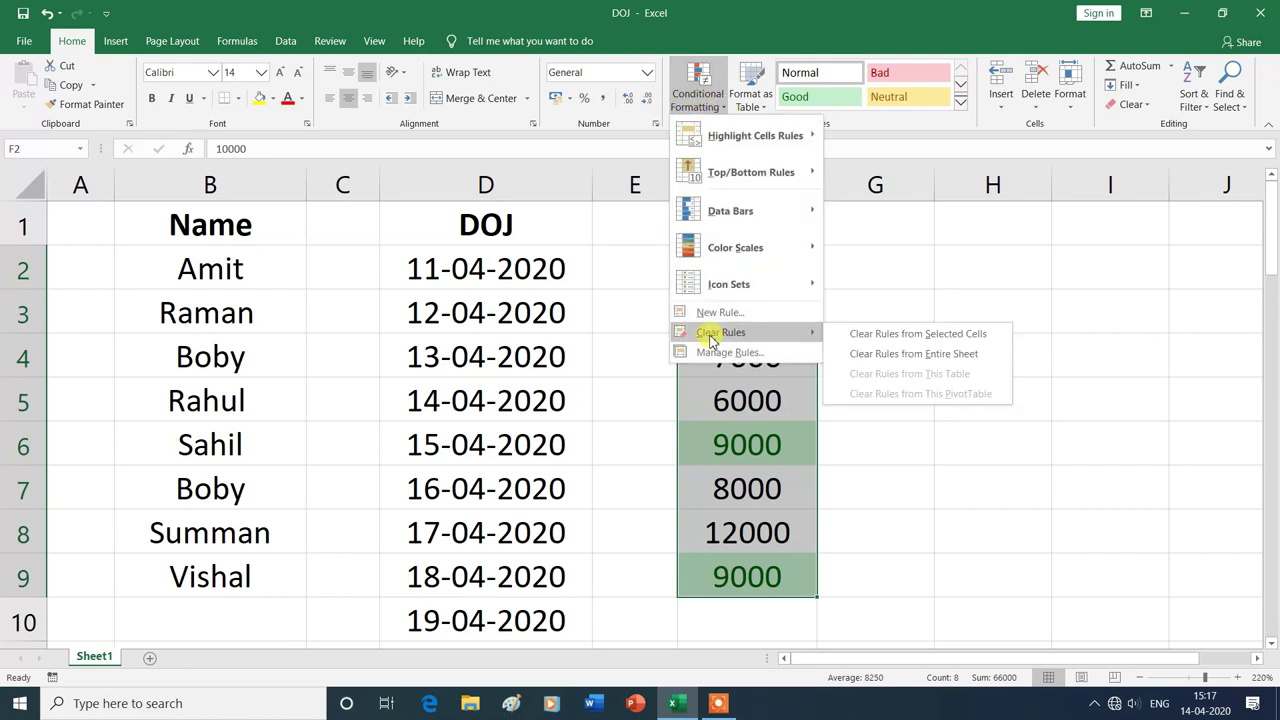
click(875, 335)
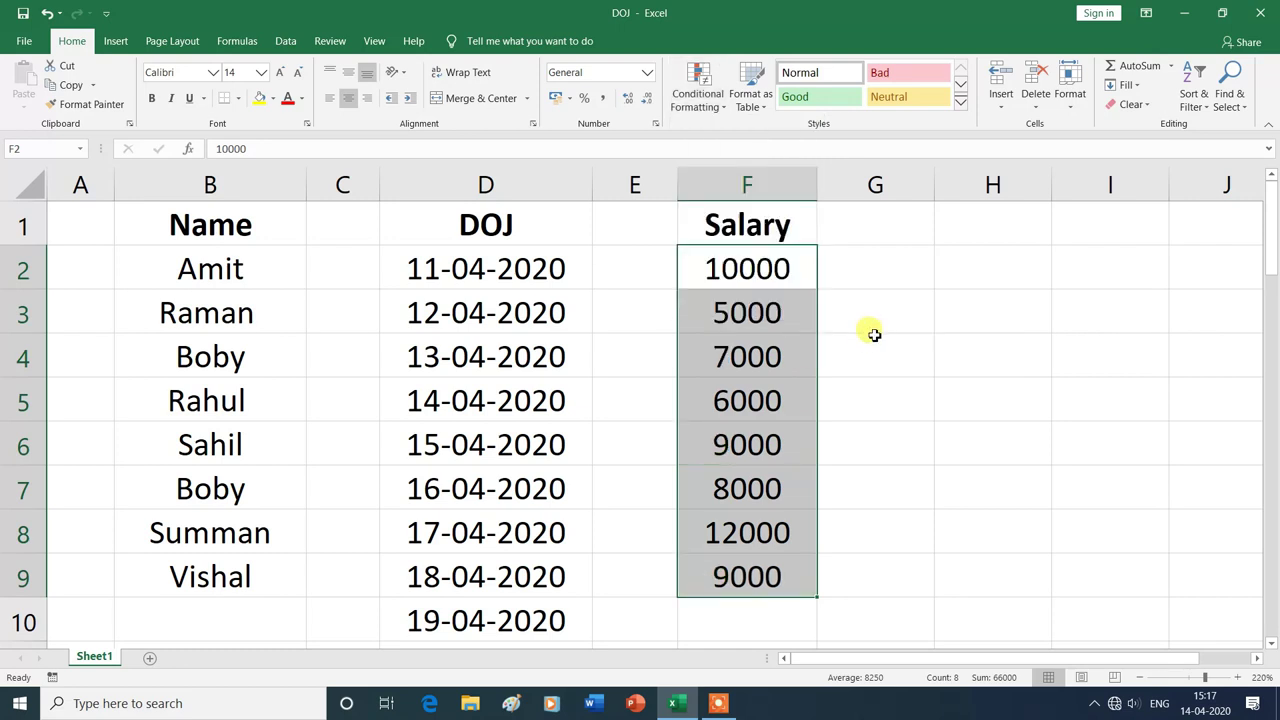
click(1026, 388)
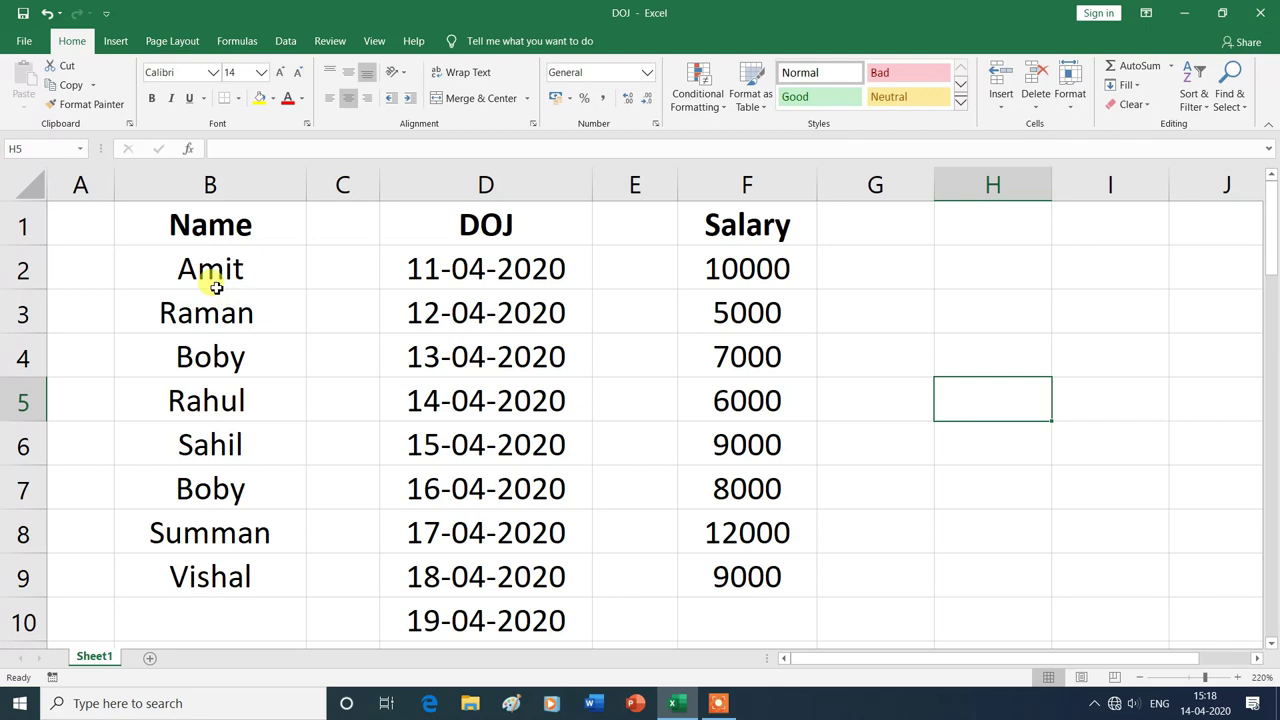
Step: Apply a Text that Contains 'Vishal' rule to the names with yellow fill and dark yellow text
drag(203, 270, 210, 565)
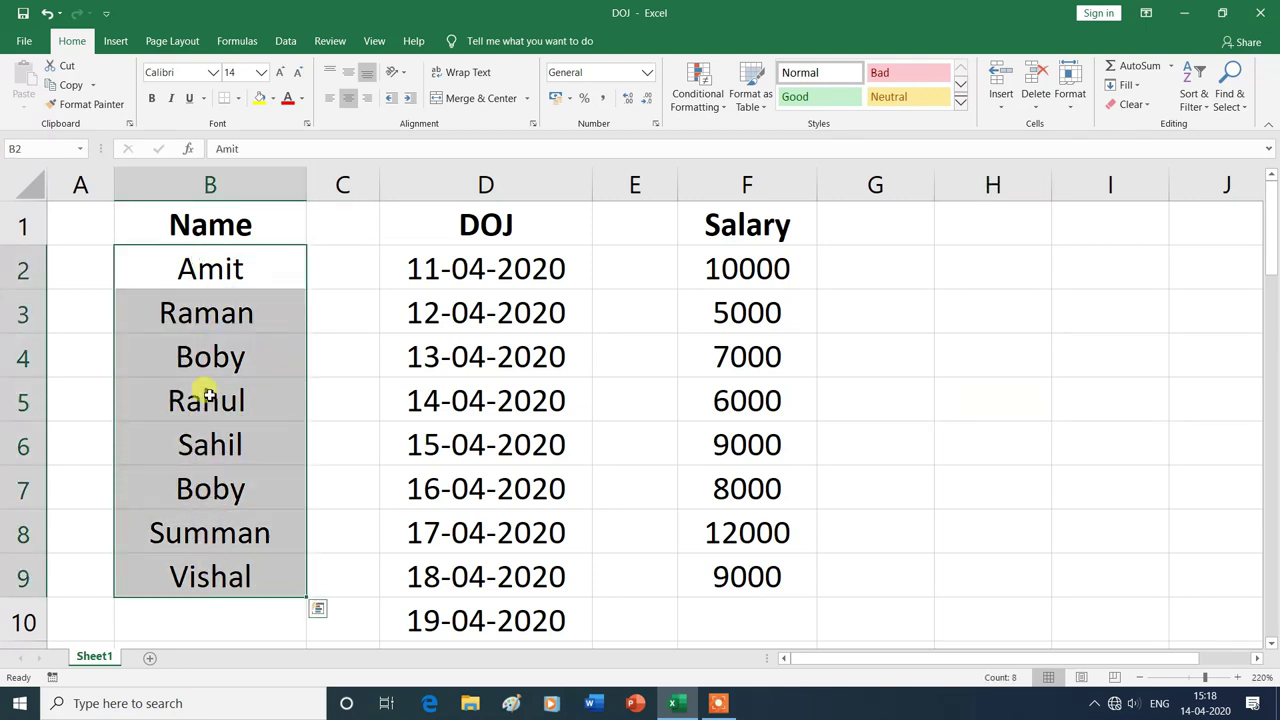
click(723, 112)
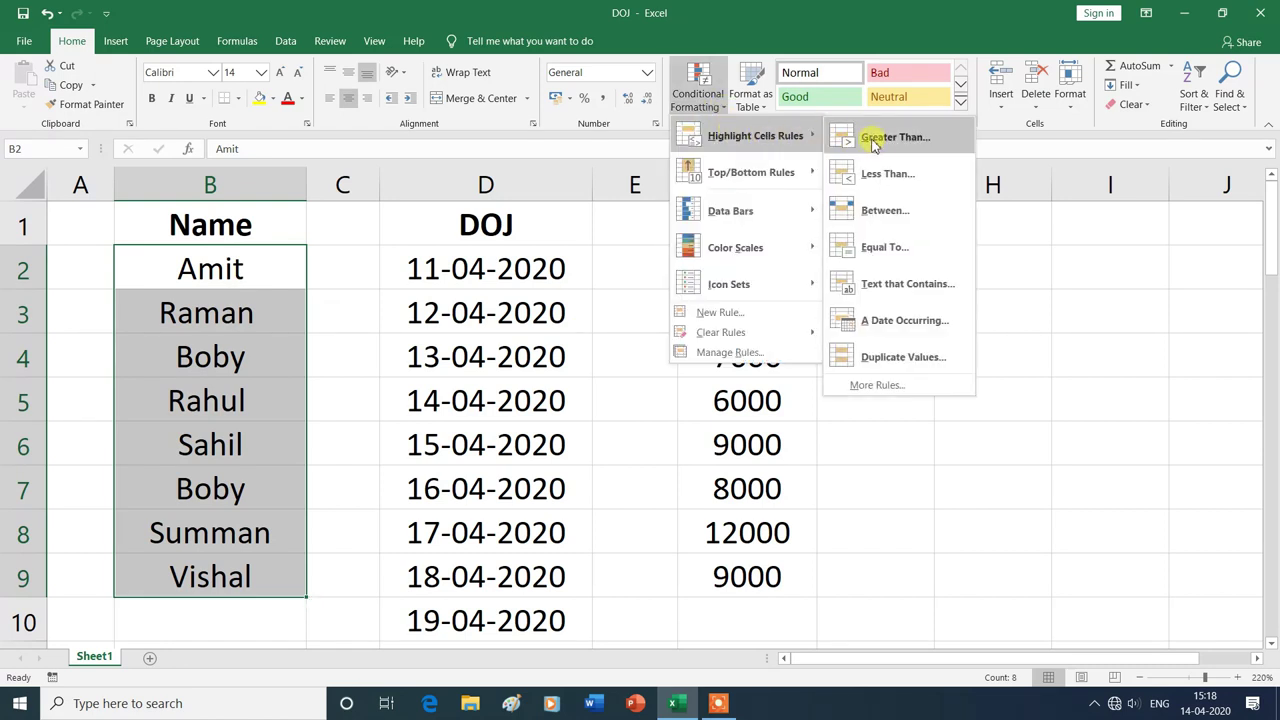
mouse_move(755, 135)
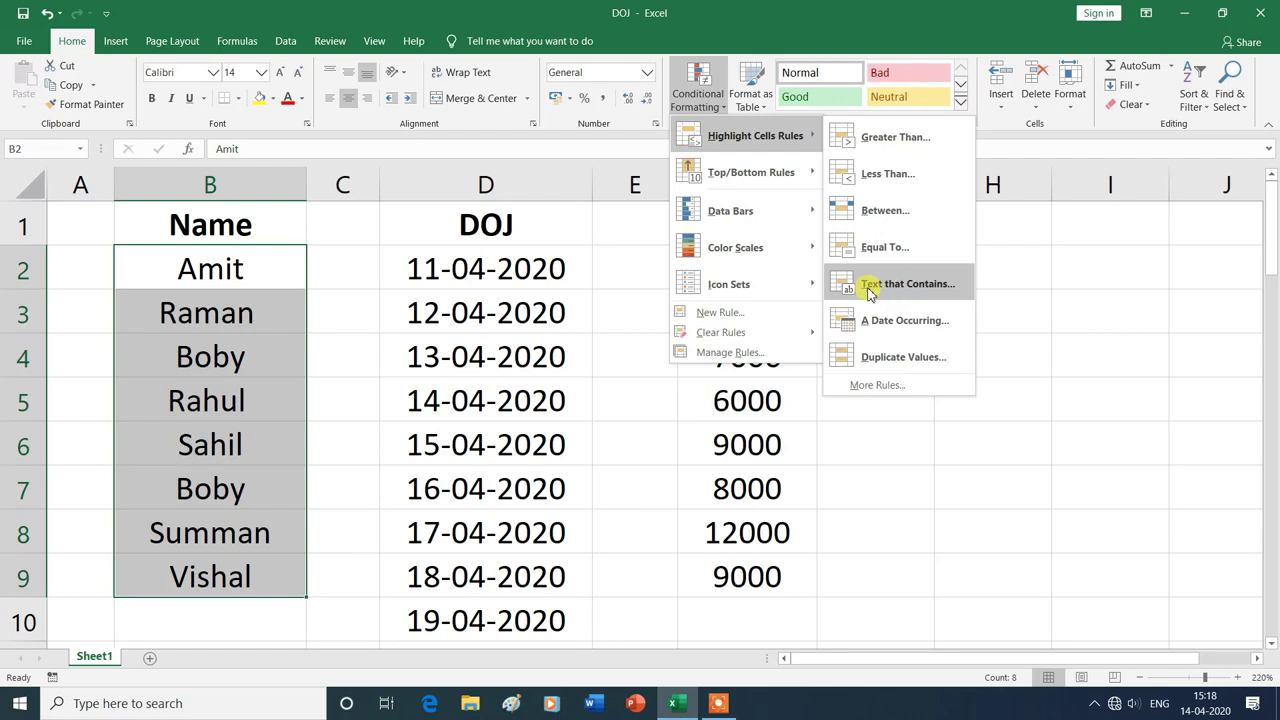
click(921, 290)
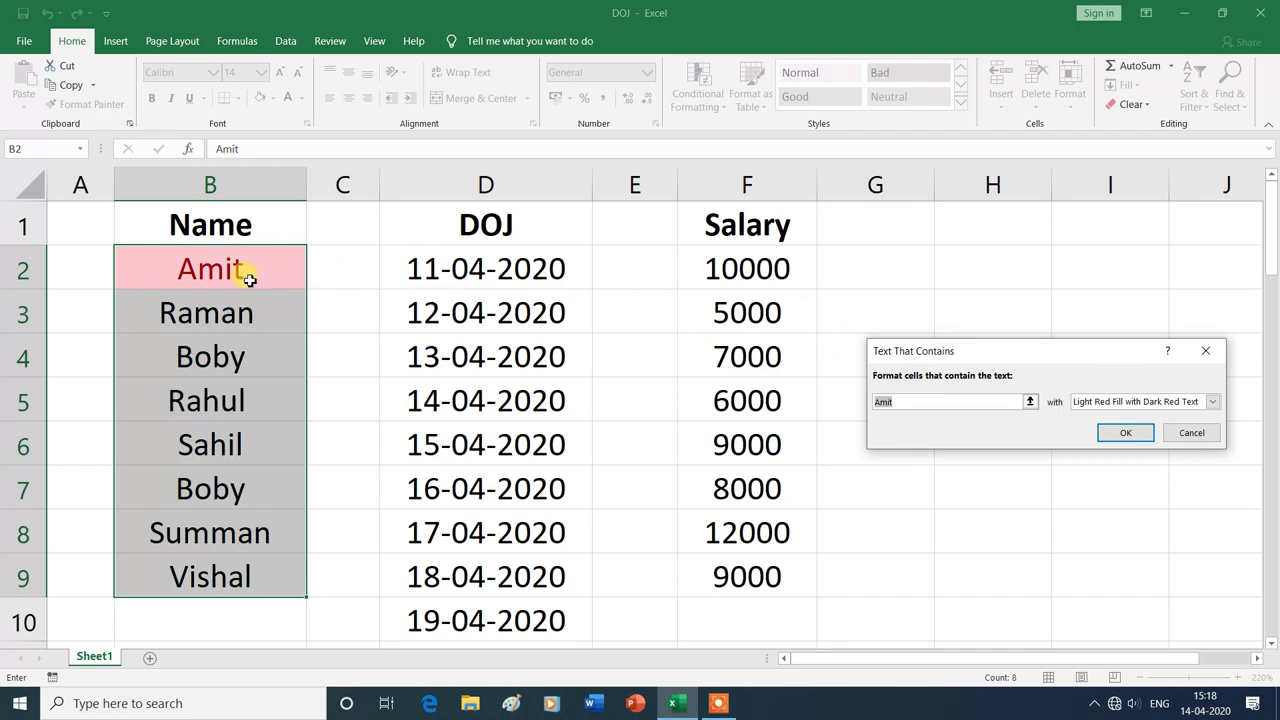
click(877, 401)
double_click(893, 401)
text(Vishal)
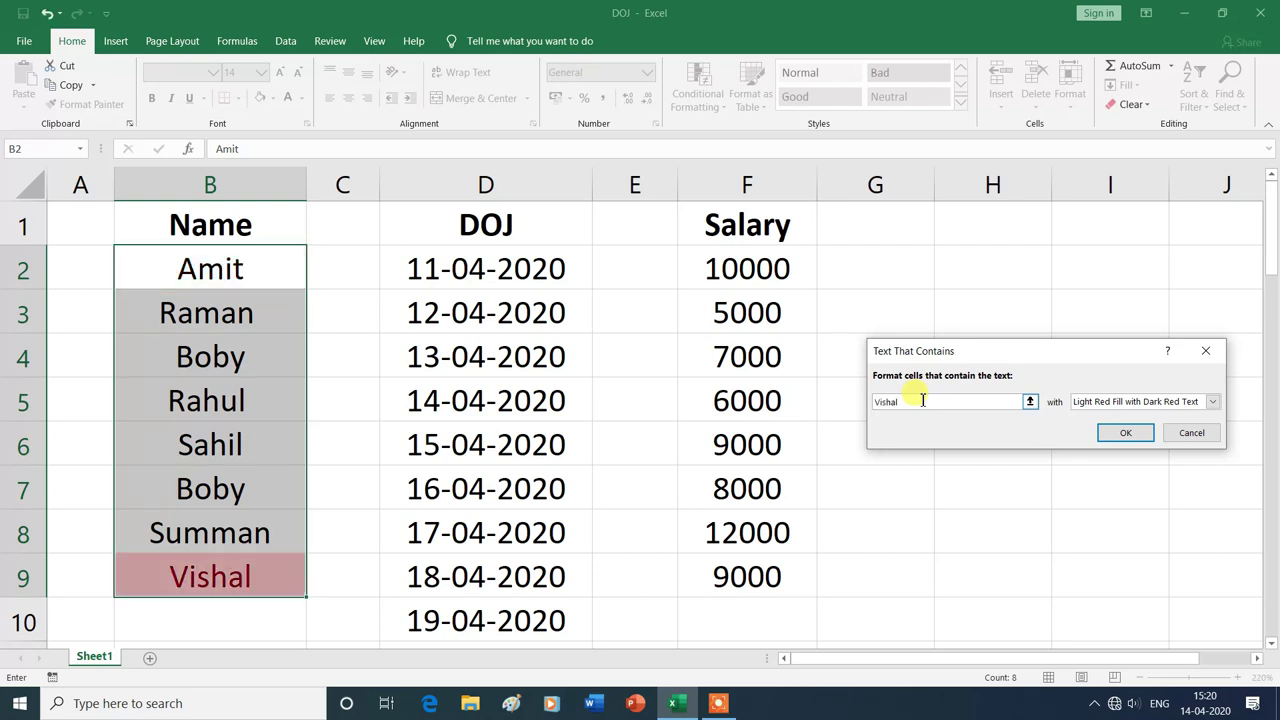
click(1212, 402)
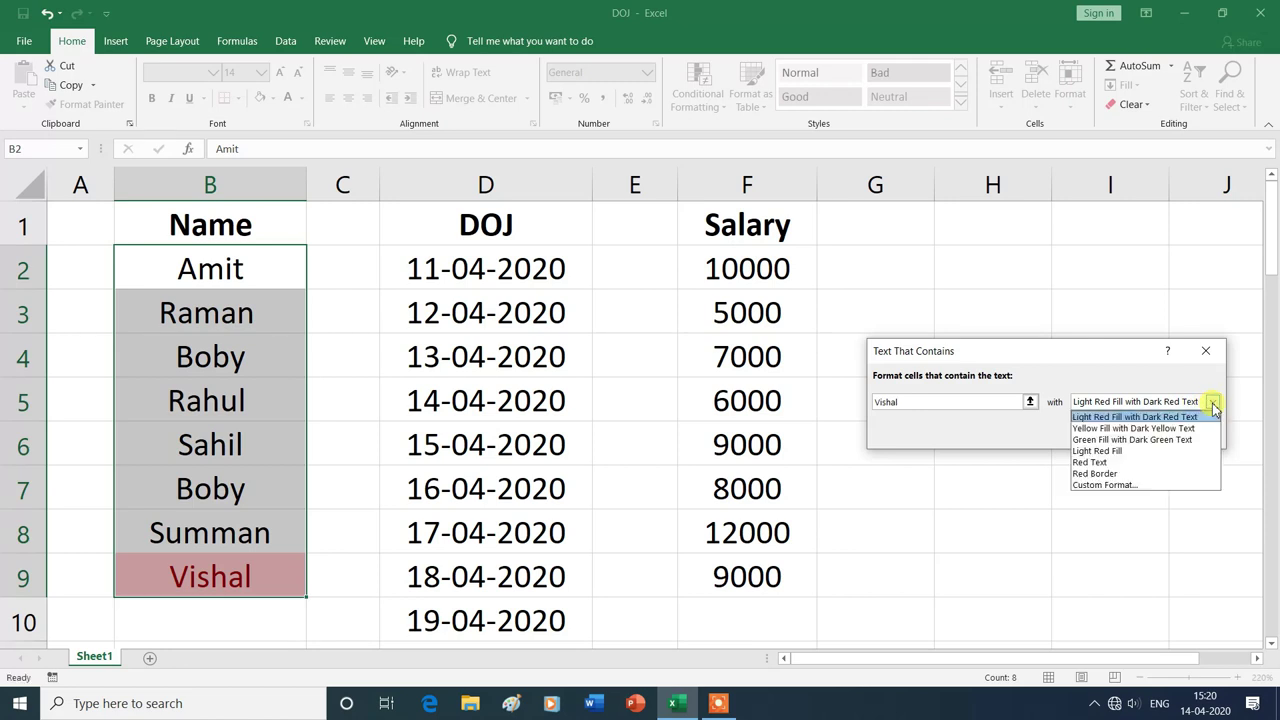
click(1212, 402)
click(1212, 402)
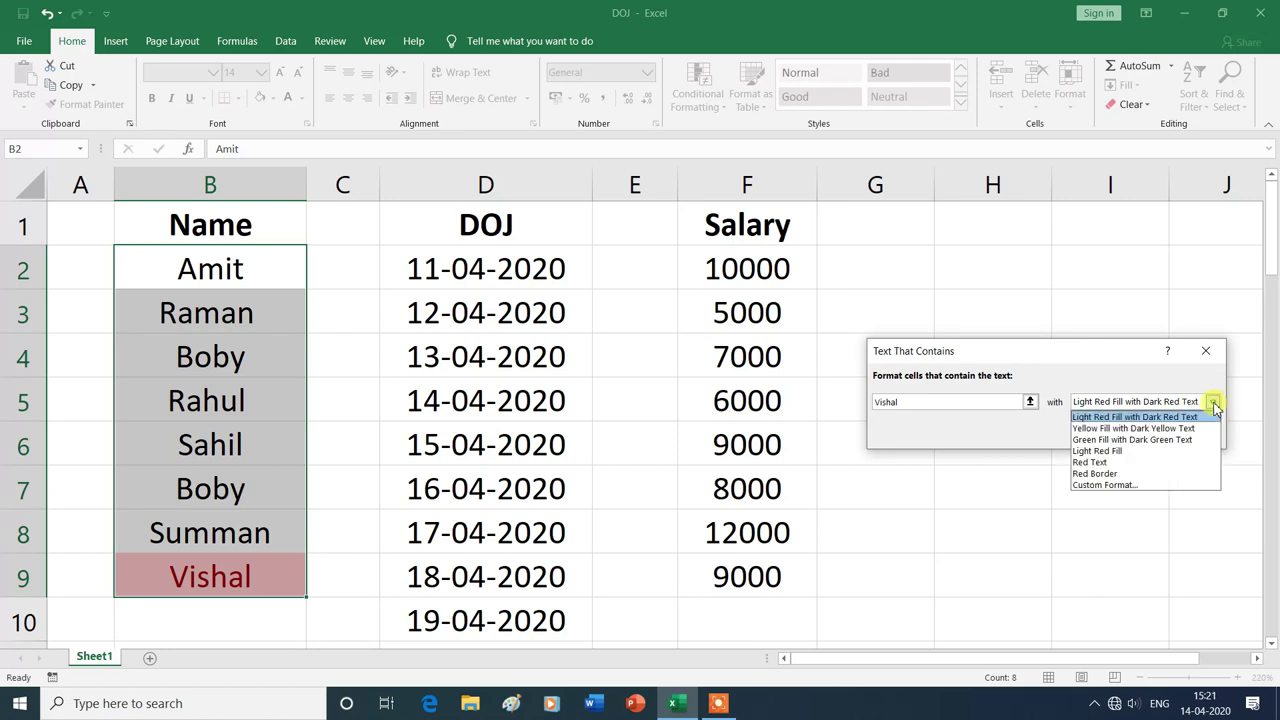
click(1103, 428)
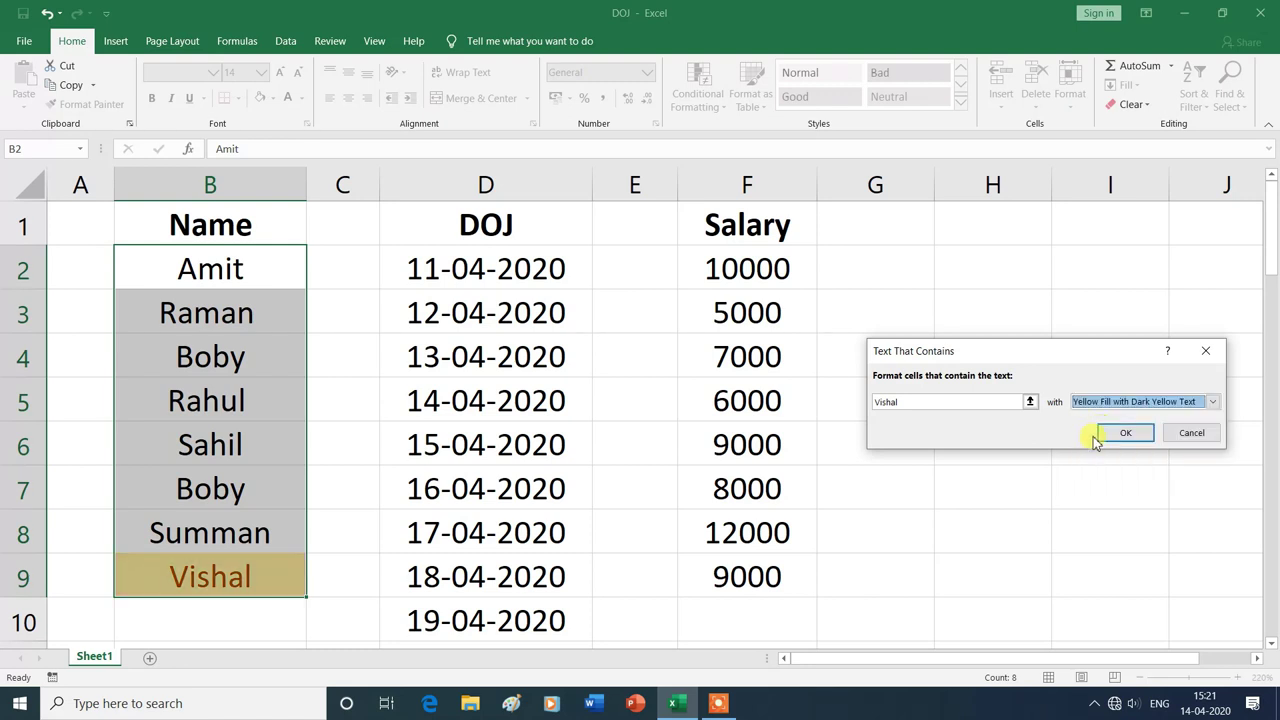
click(1126, 438)
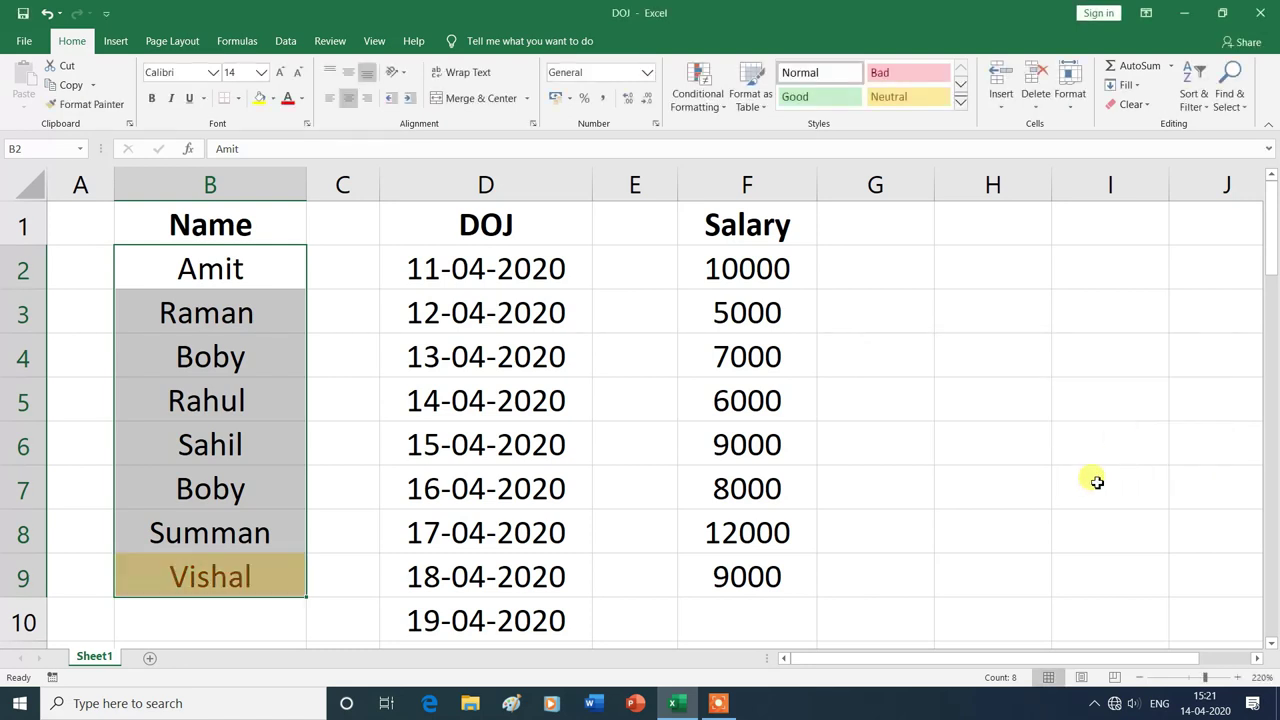
click(1059, 496)
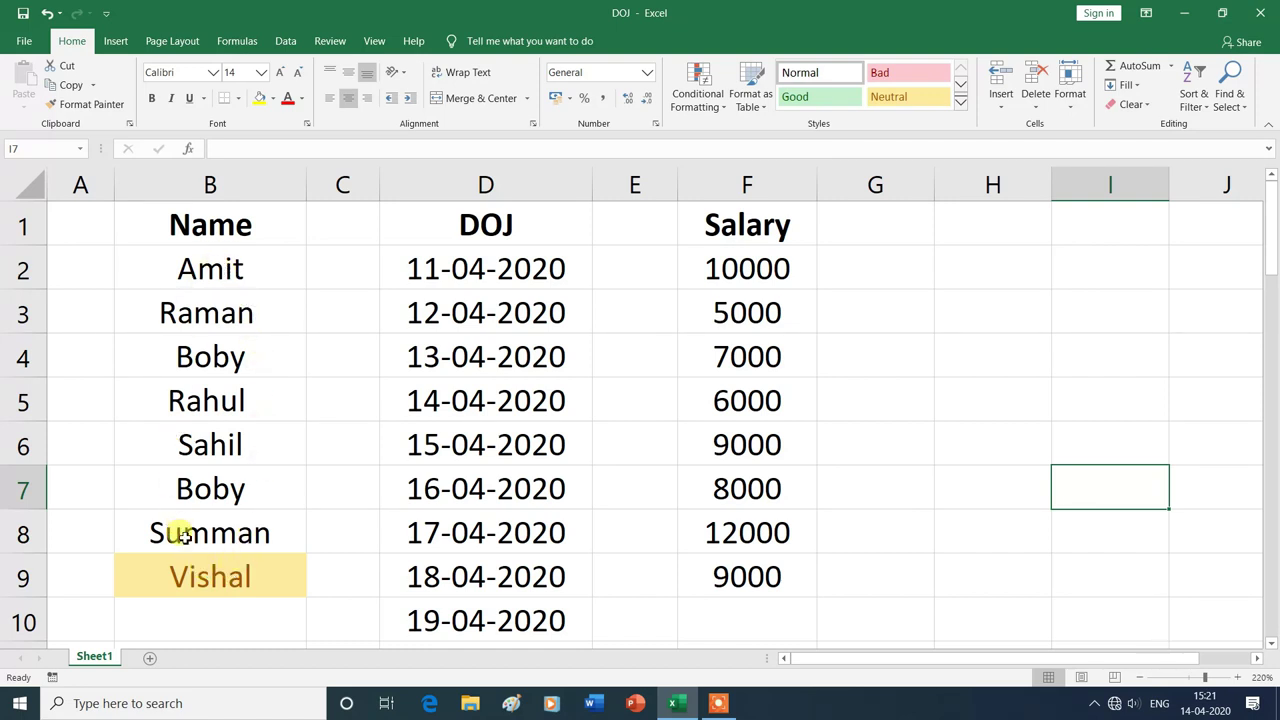
Step: Clear the conditional formatting rules from the Name cells B2:B9
drag(163, 268, 176, 565)
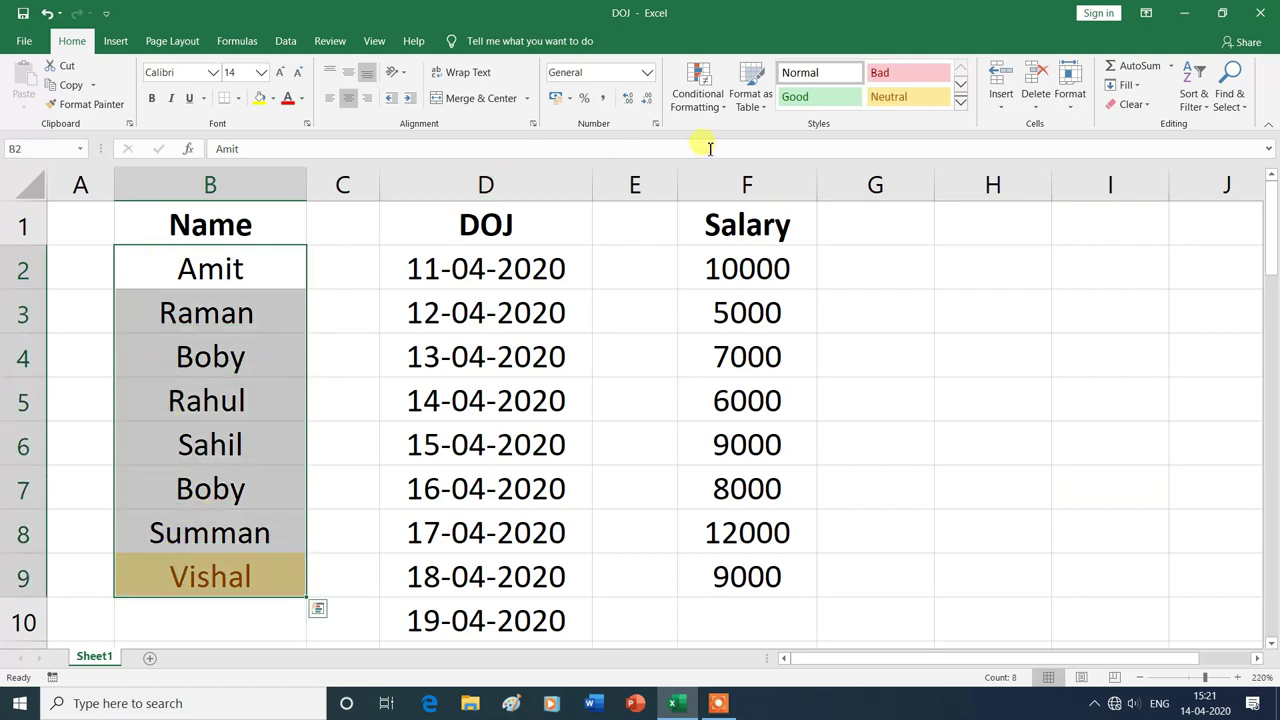
click(722, 108)
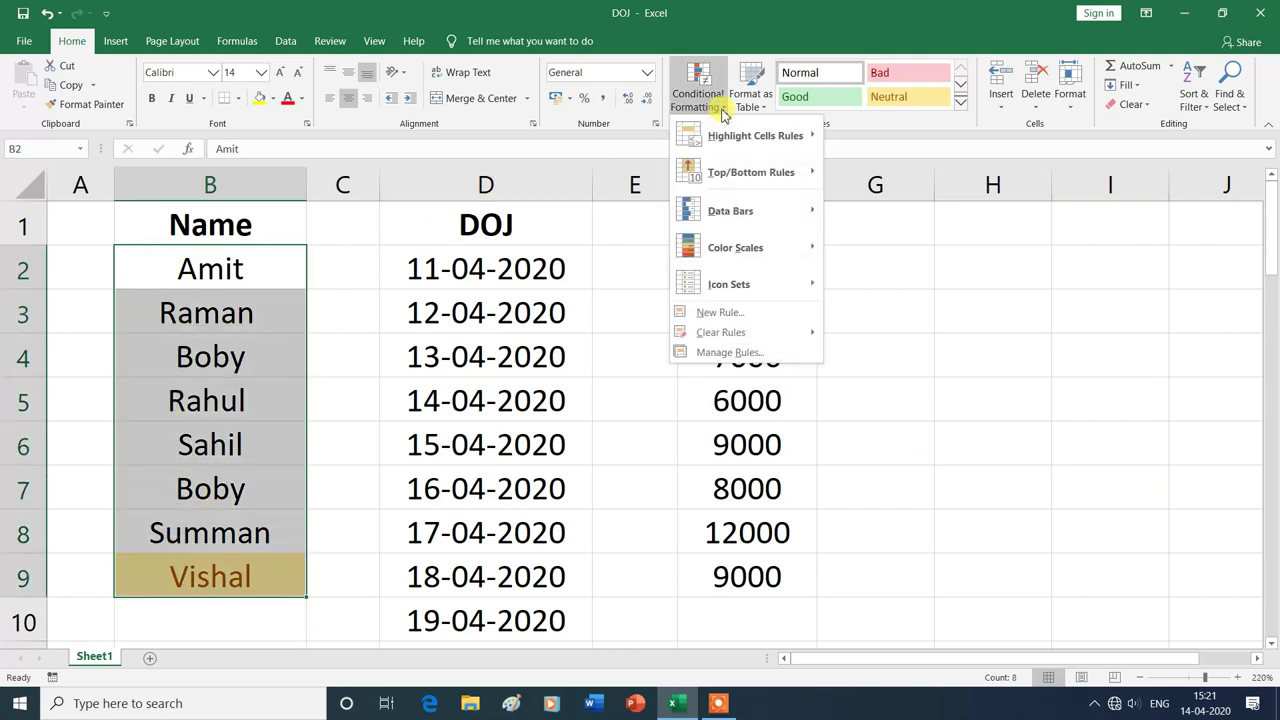
mouse_move(721, 332)
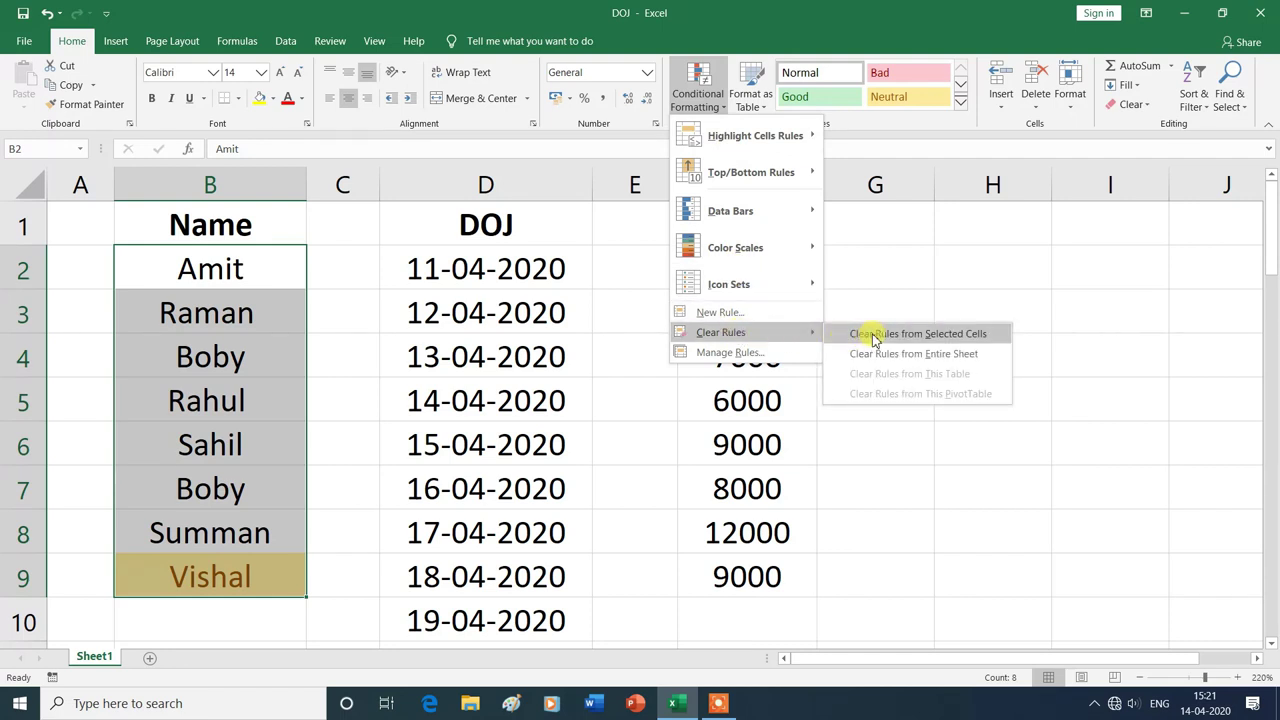
click(908, 340)
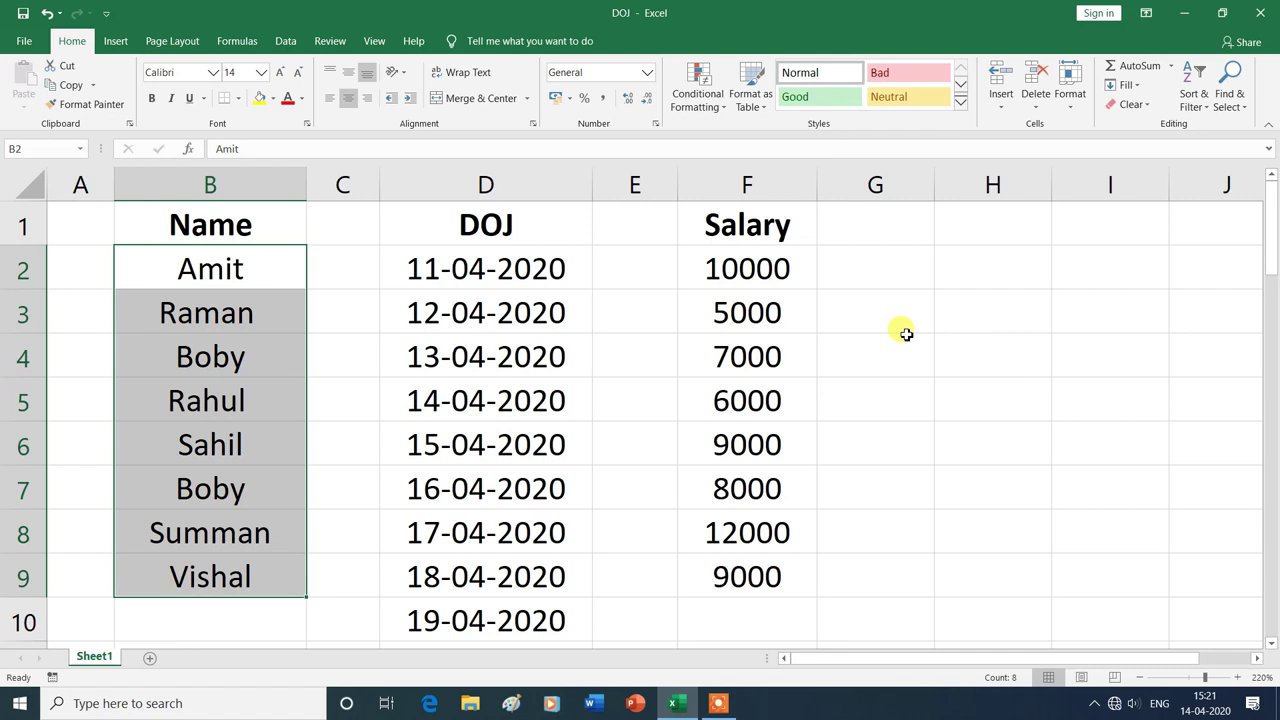
click(894, 428)
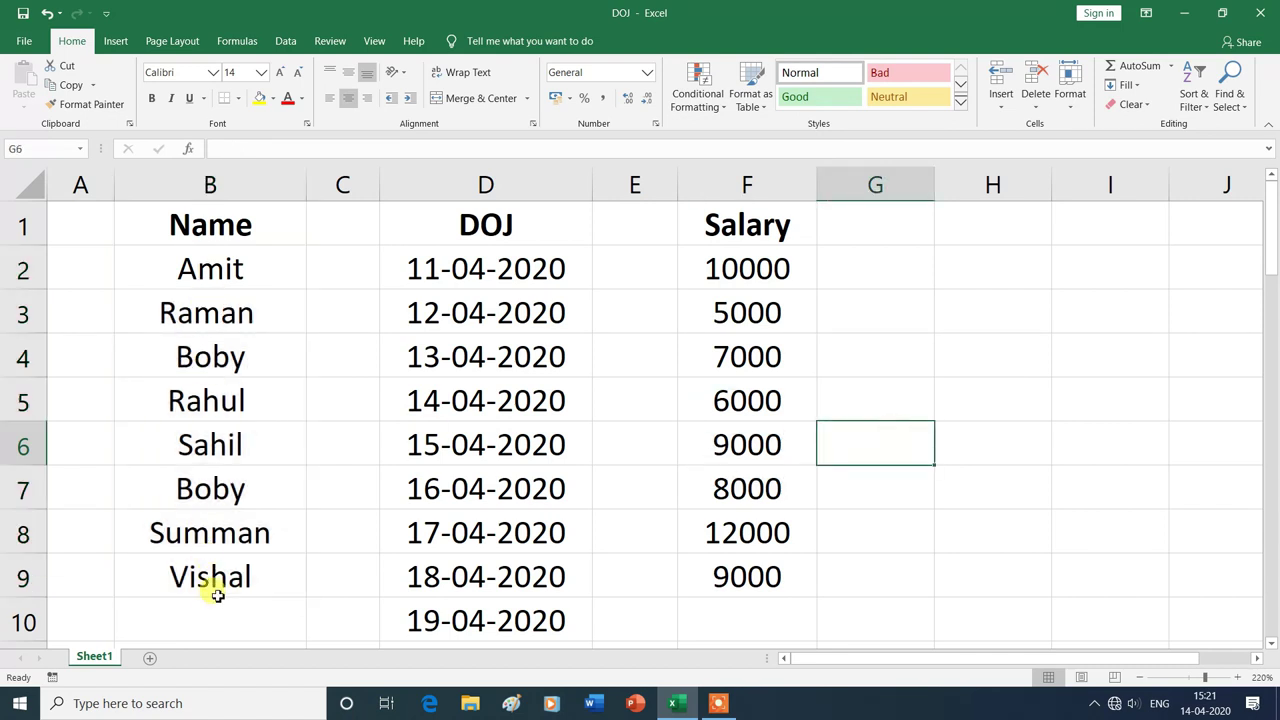
key(Right)
key(Up)
key(Up)
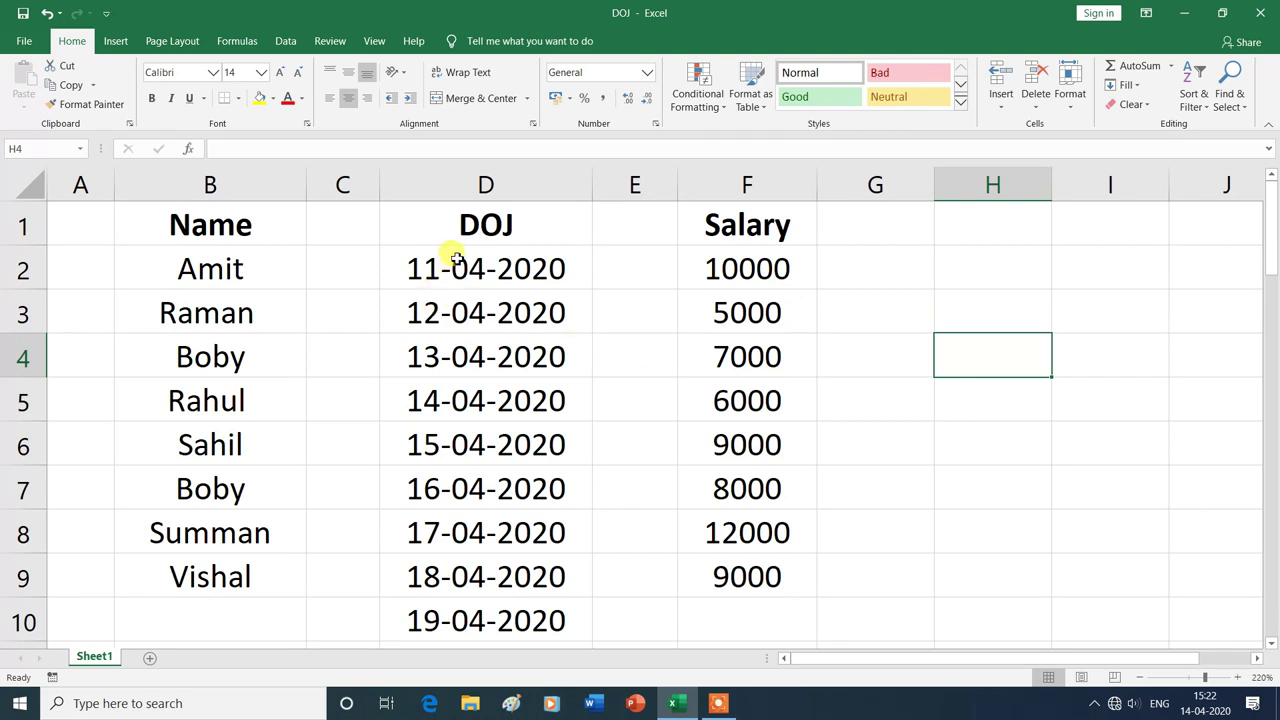
click(487, 184)
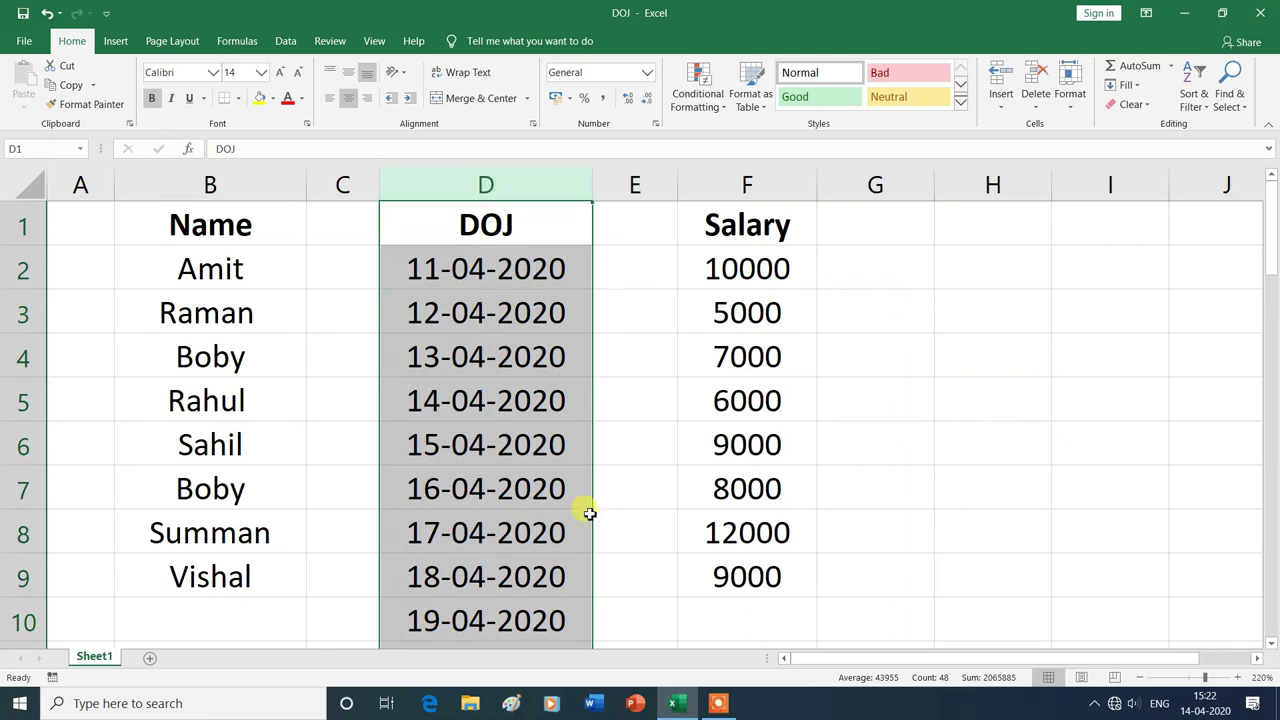
Step: Highlight yesterday's DOJ date, 13-04-2020 in D4, with light red fill and dark red text
click(721, 106)
mouse_move(754, 135)
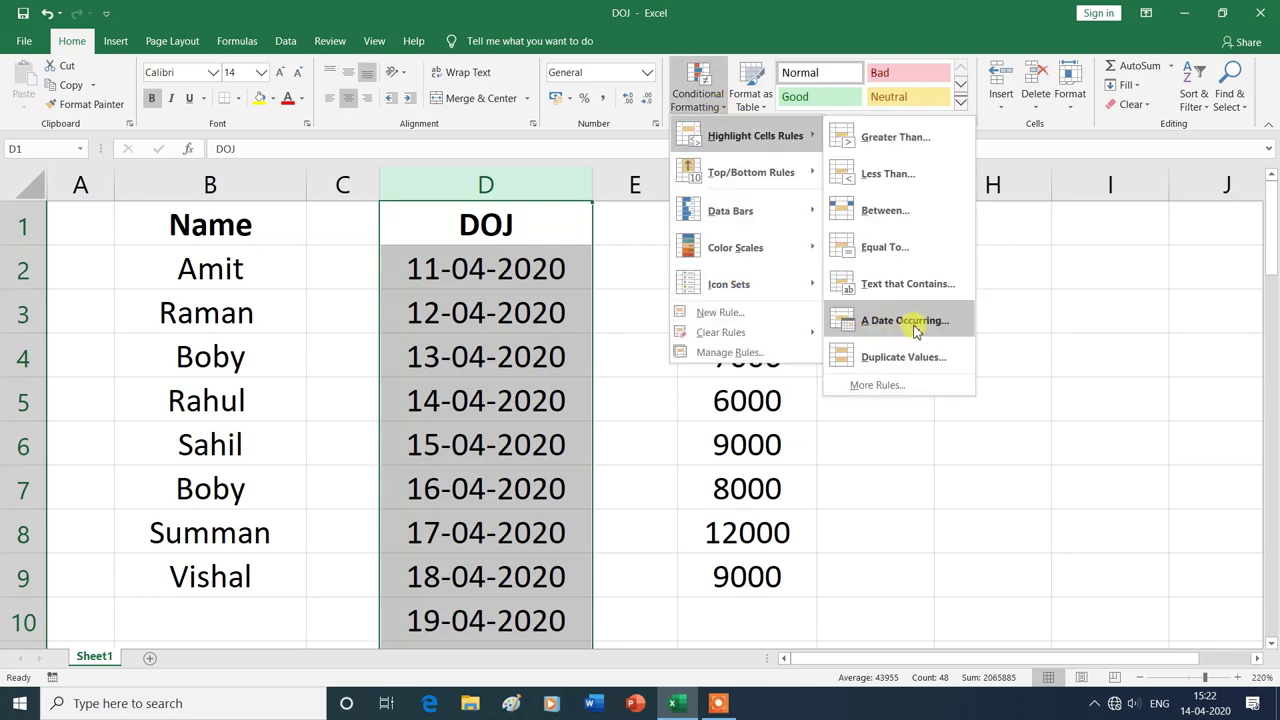
click(916, 331)
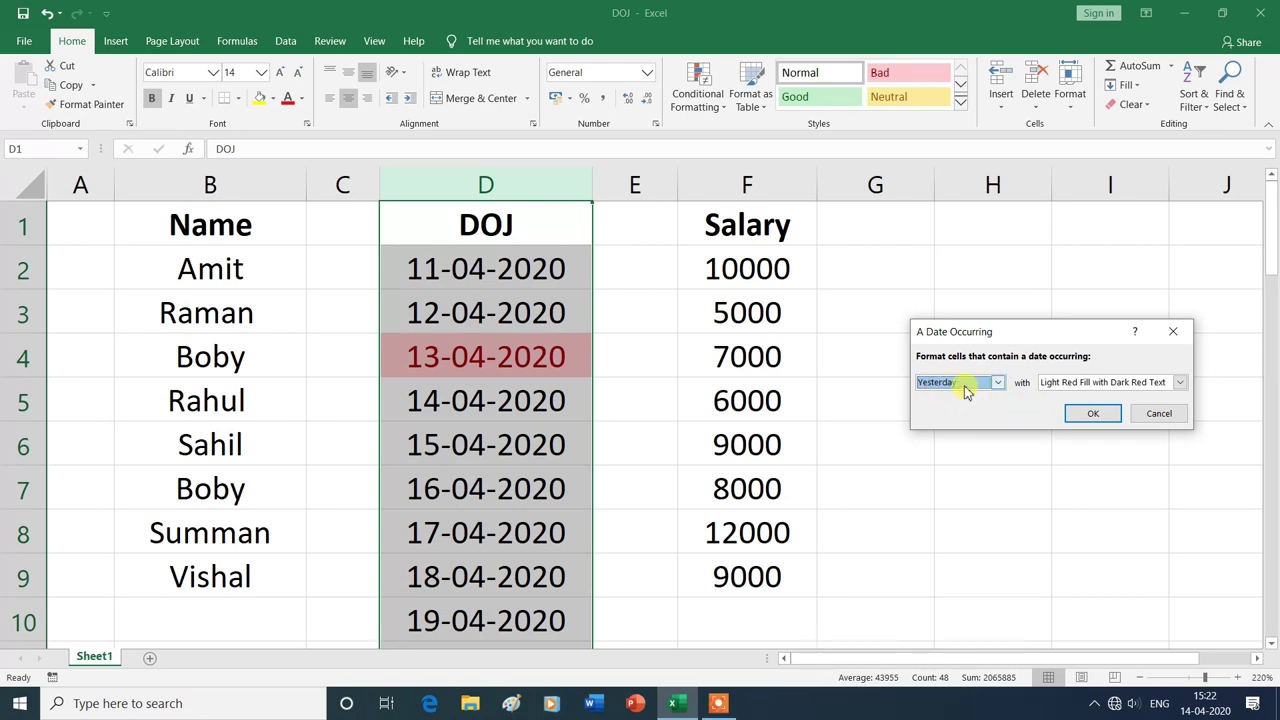
click(1093, 418)
click(1016, 432)
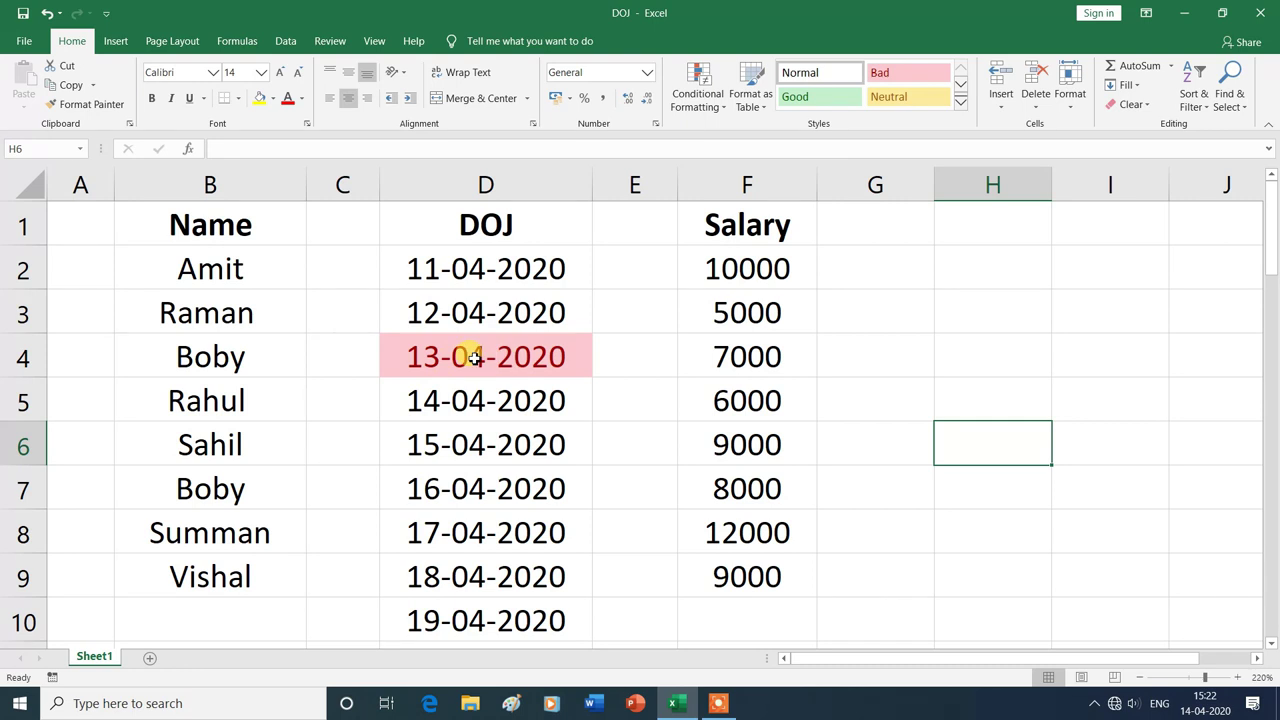
click(463, 185)
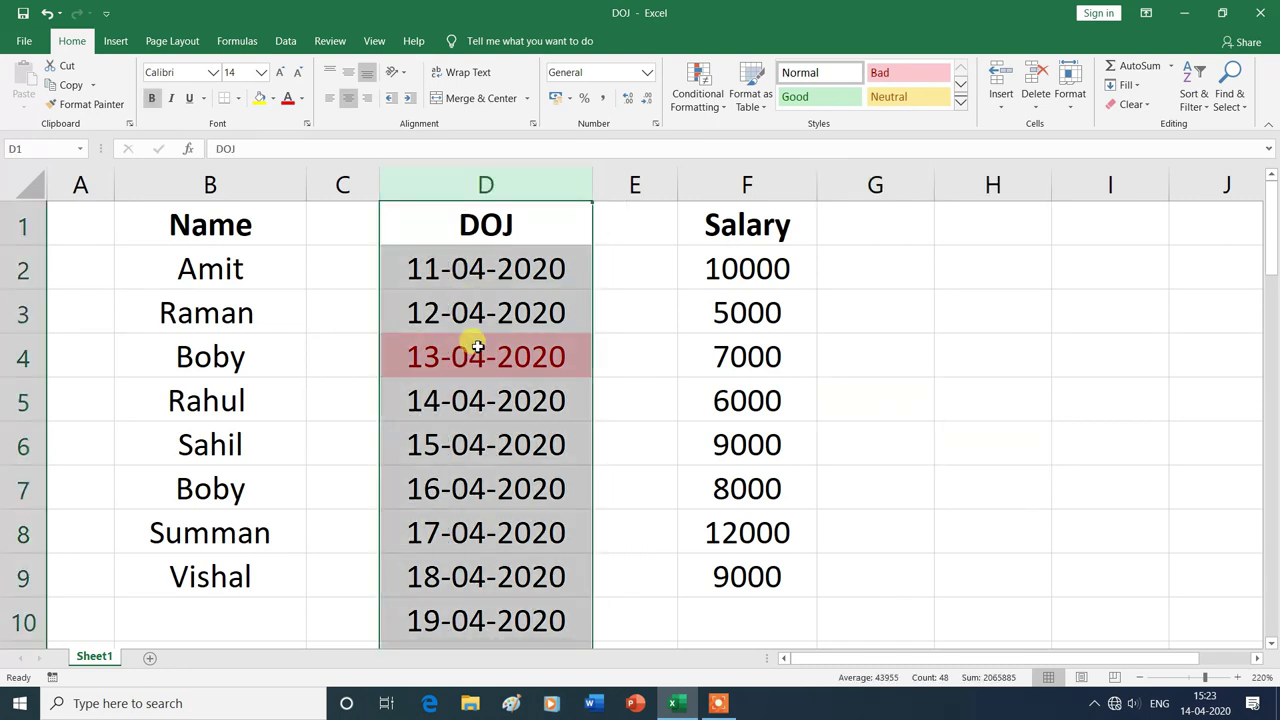
click(726, 108)
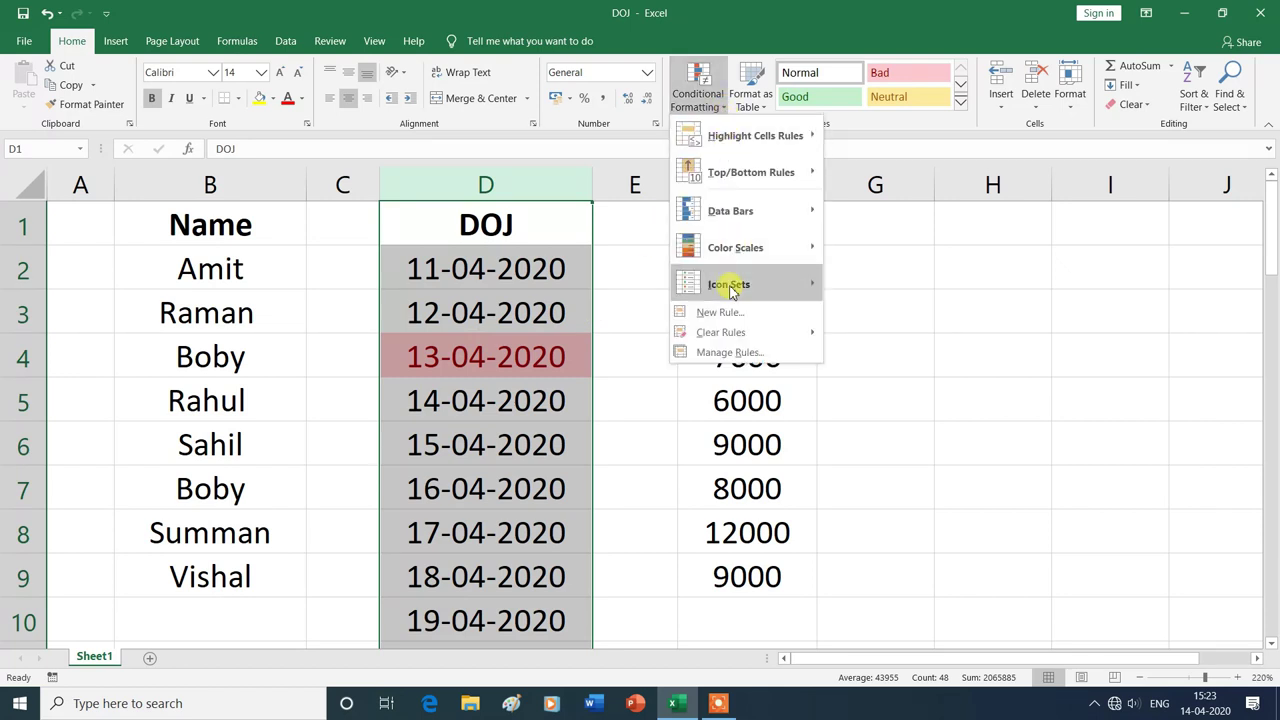
mouse_move(721, 332)
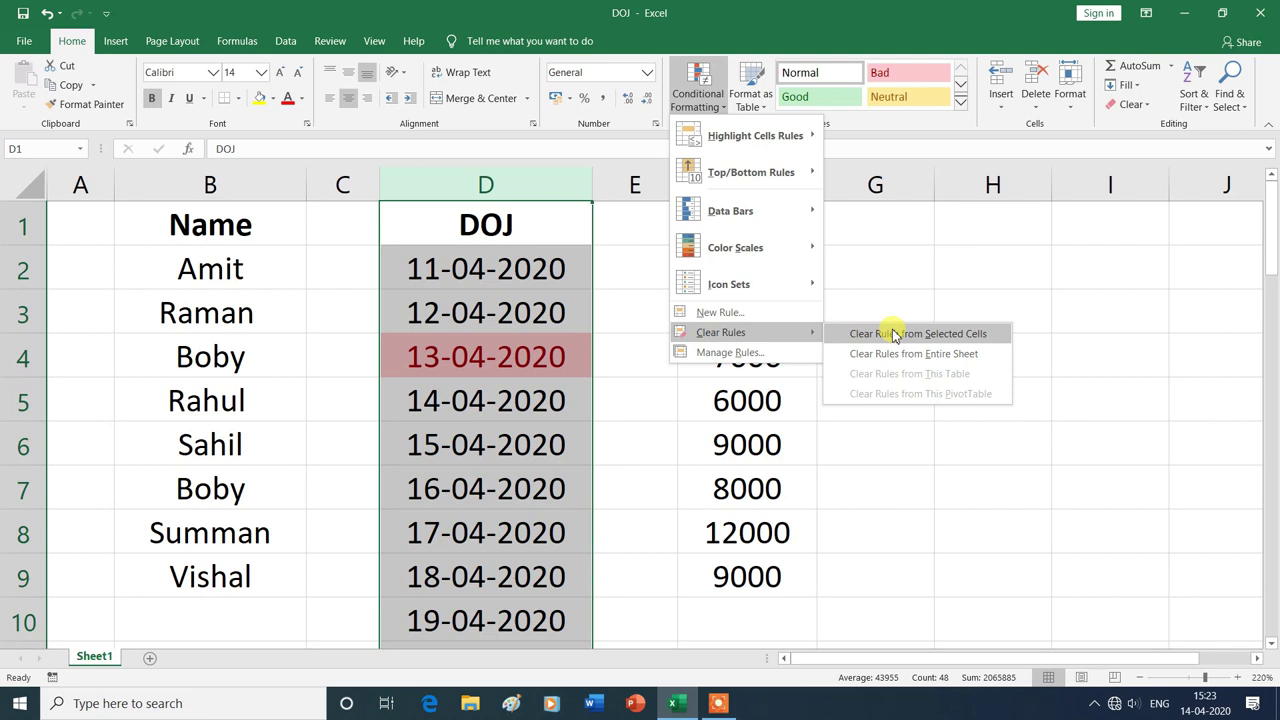
Step: Clear the date-occurring rule from column D so 13-04-2020 shows plain
click(905, 333)
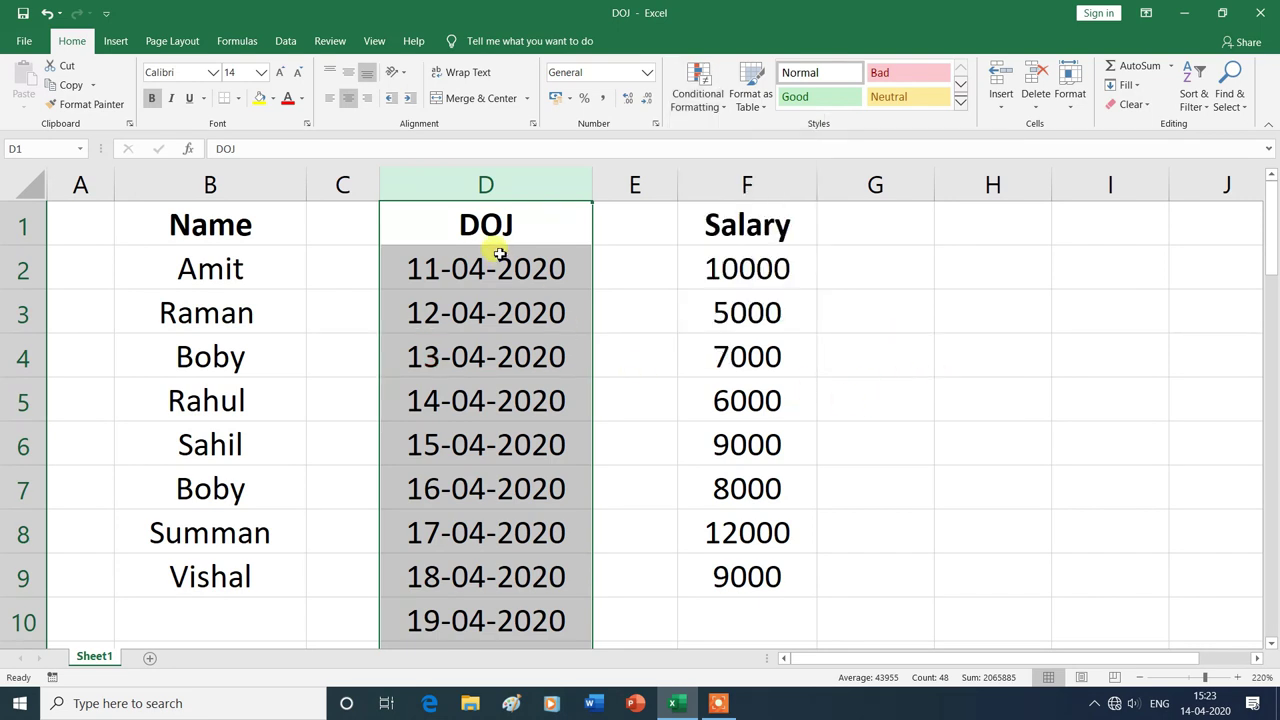
click(504, 183)
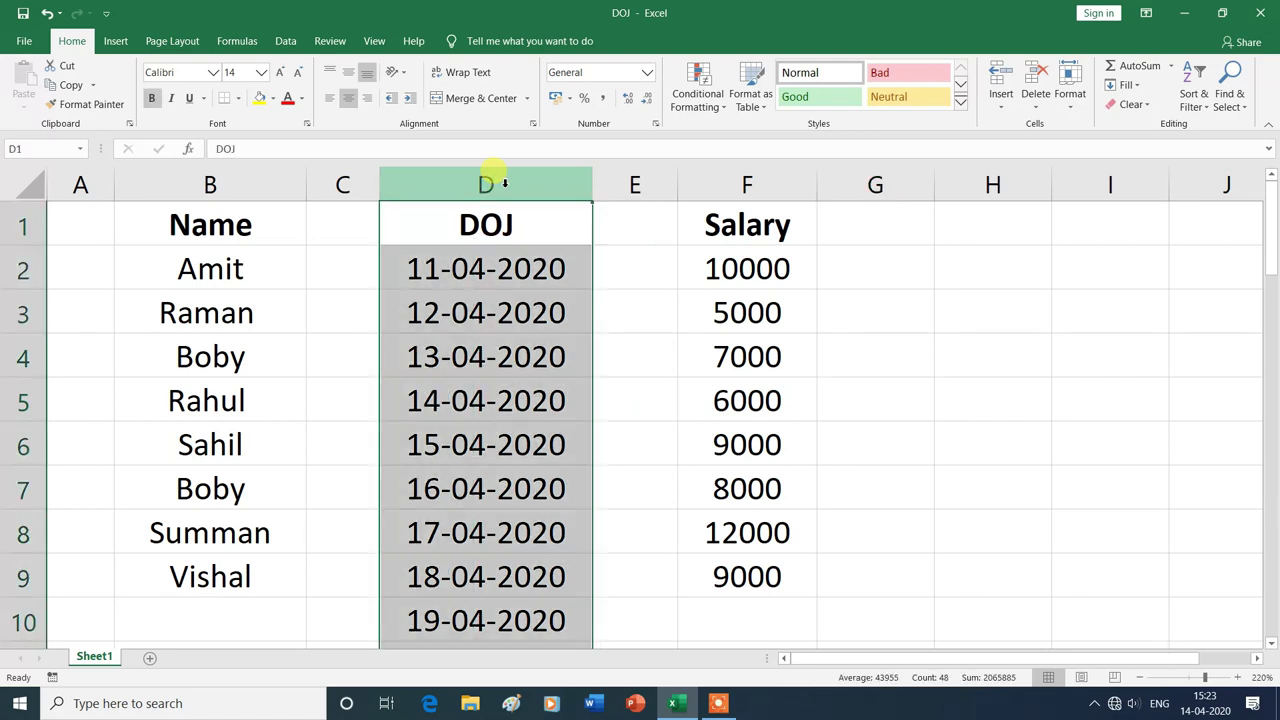
Step: Start an A Date Occurring rule on column D, previewing Today, Tomorrow and Last 7 days
click(727, 110)
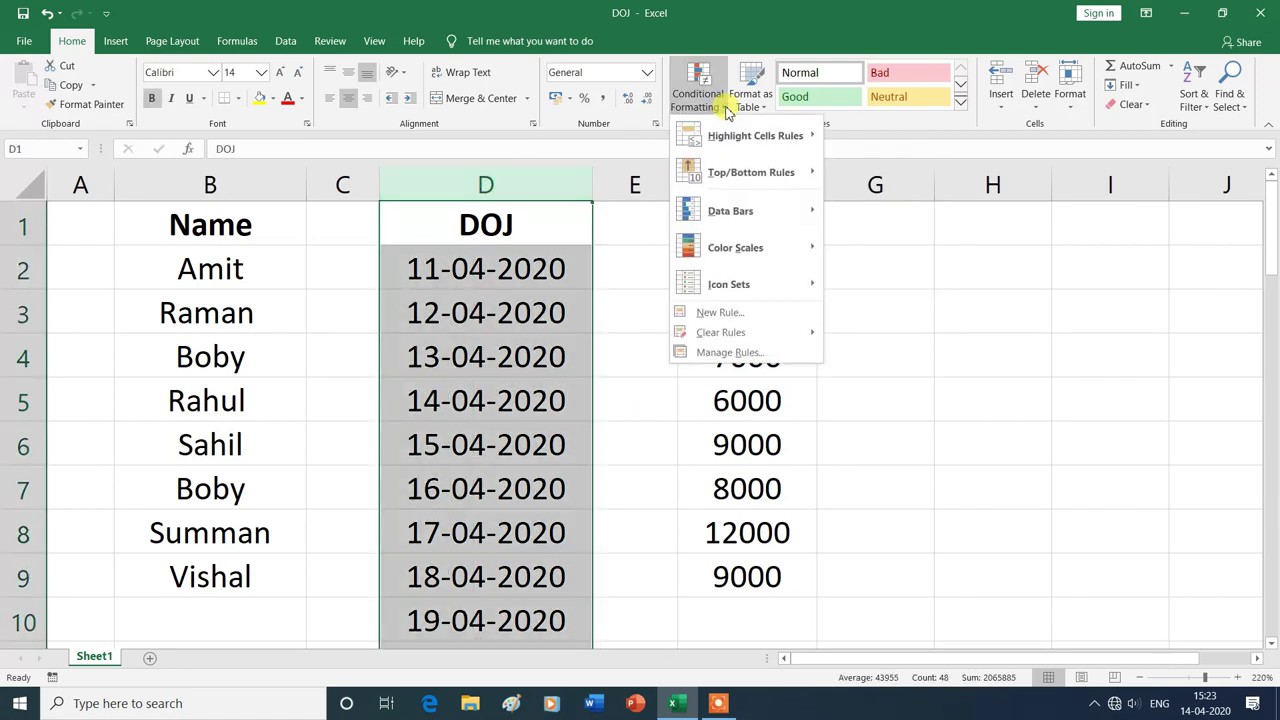
mouse_move(755, 136)
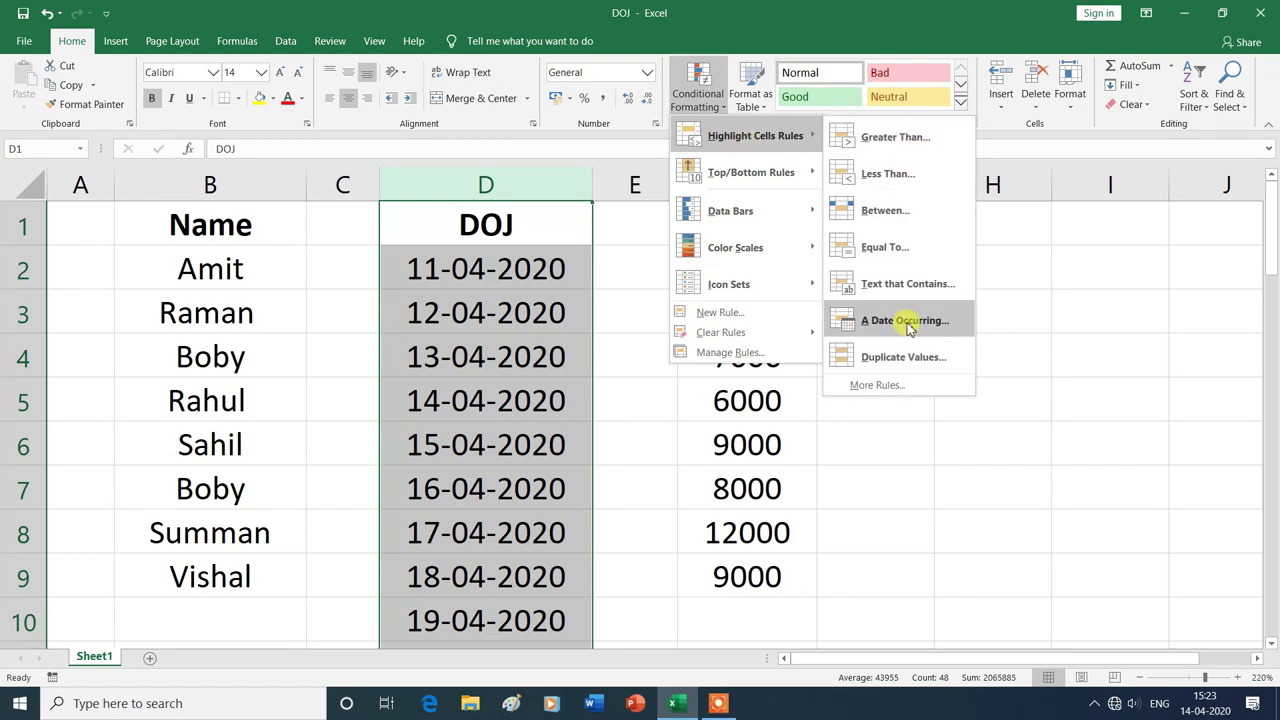
click(905, 321)
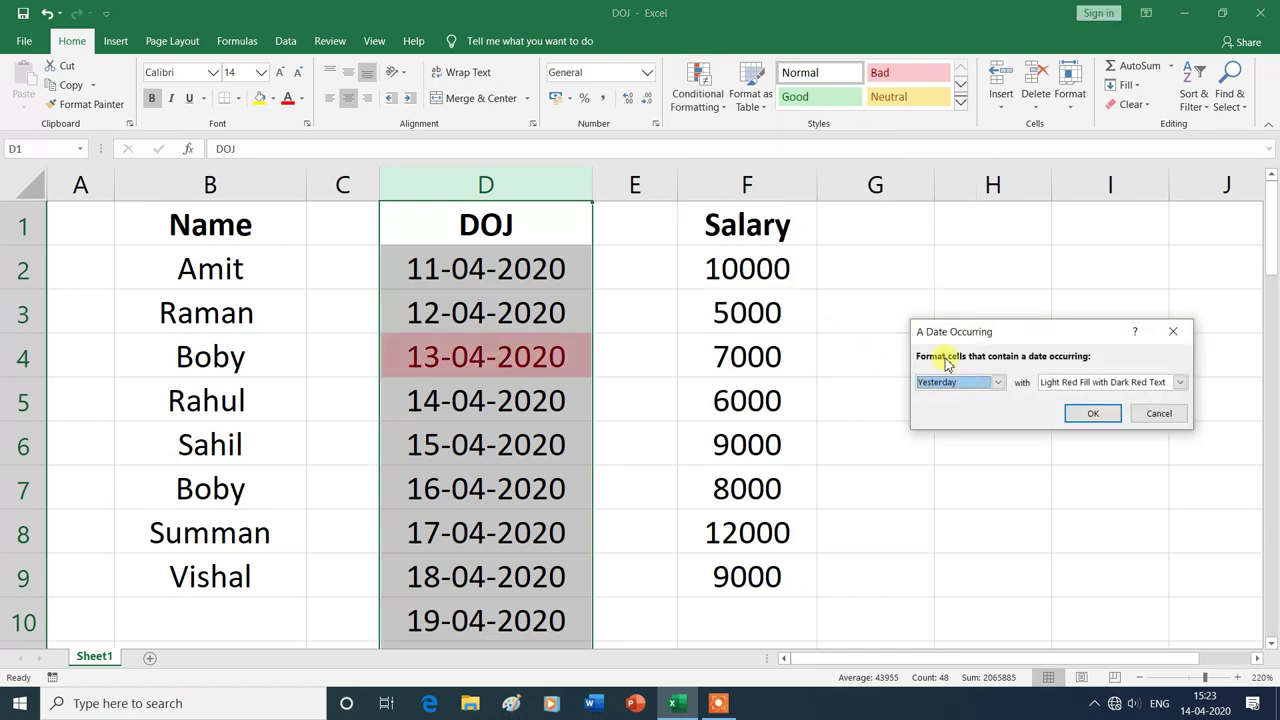
click(999, 383)
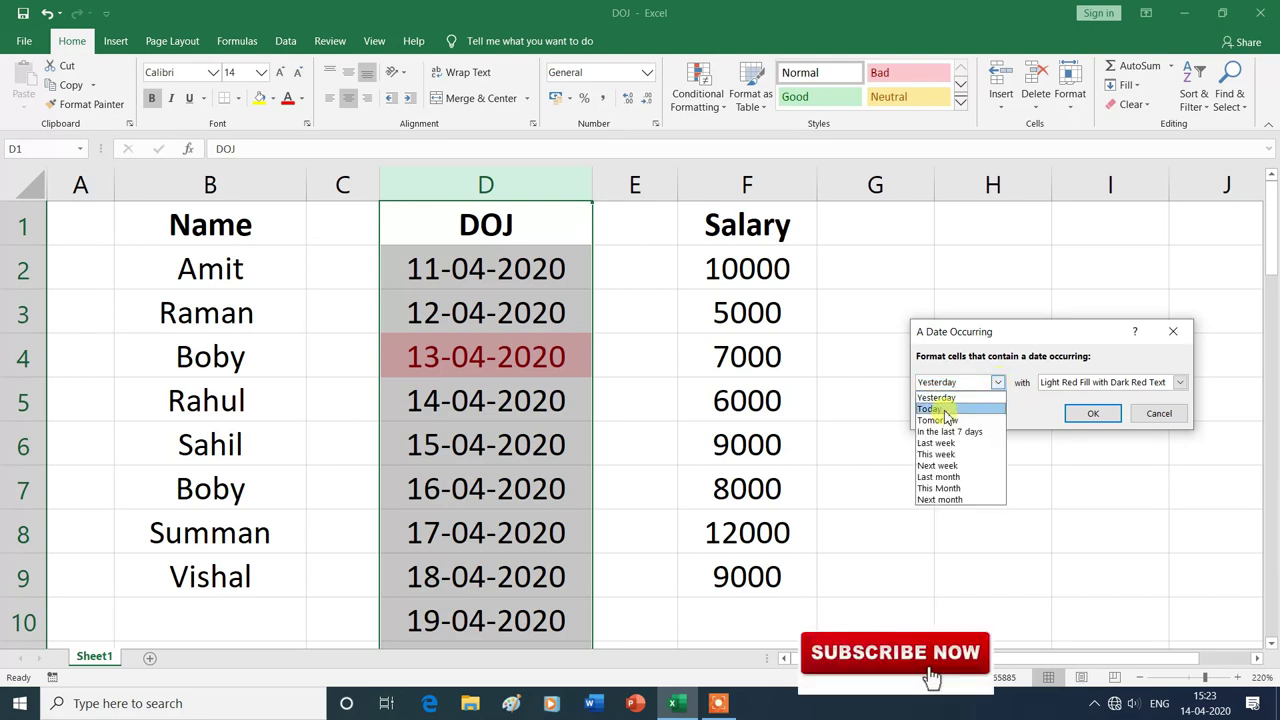
click(940, 409)
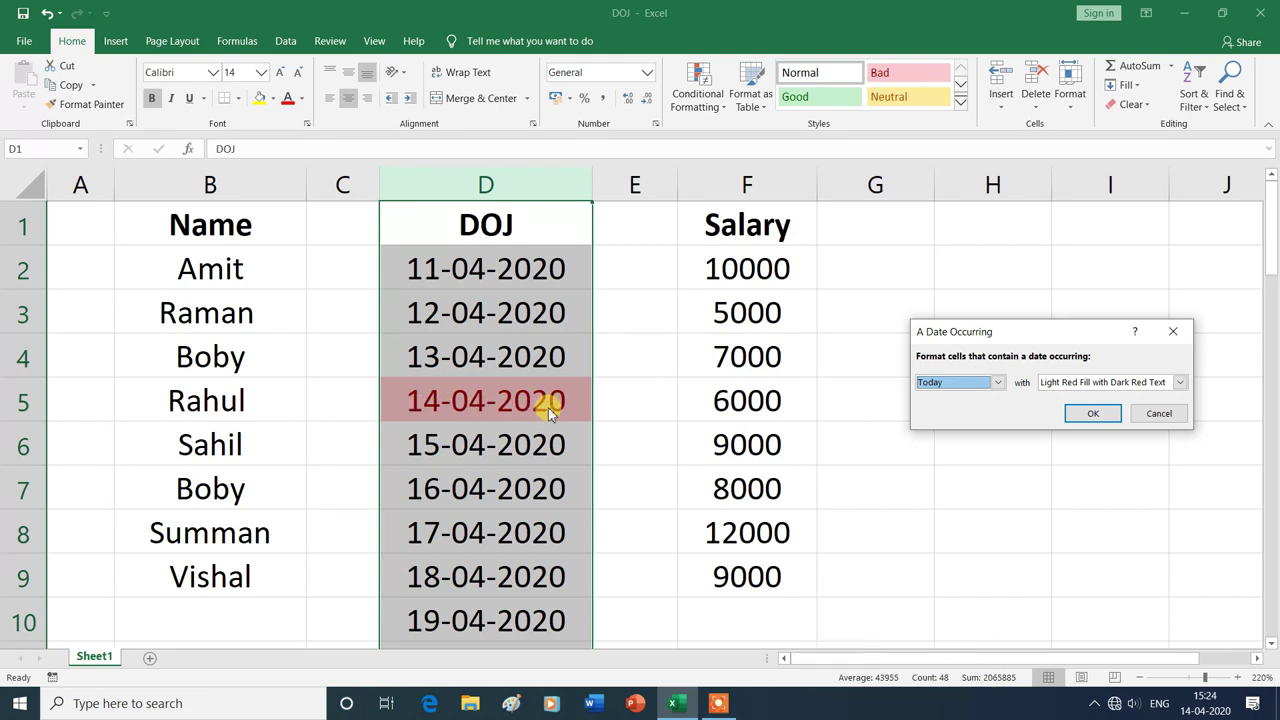
click(998, 383)
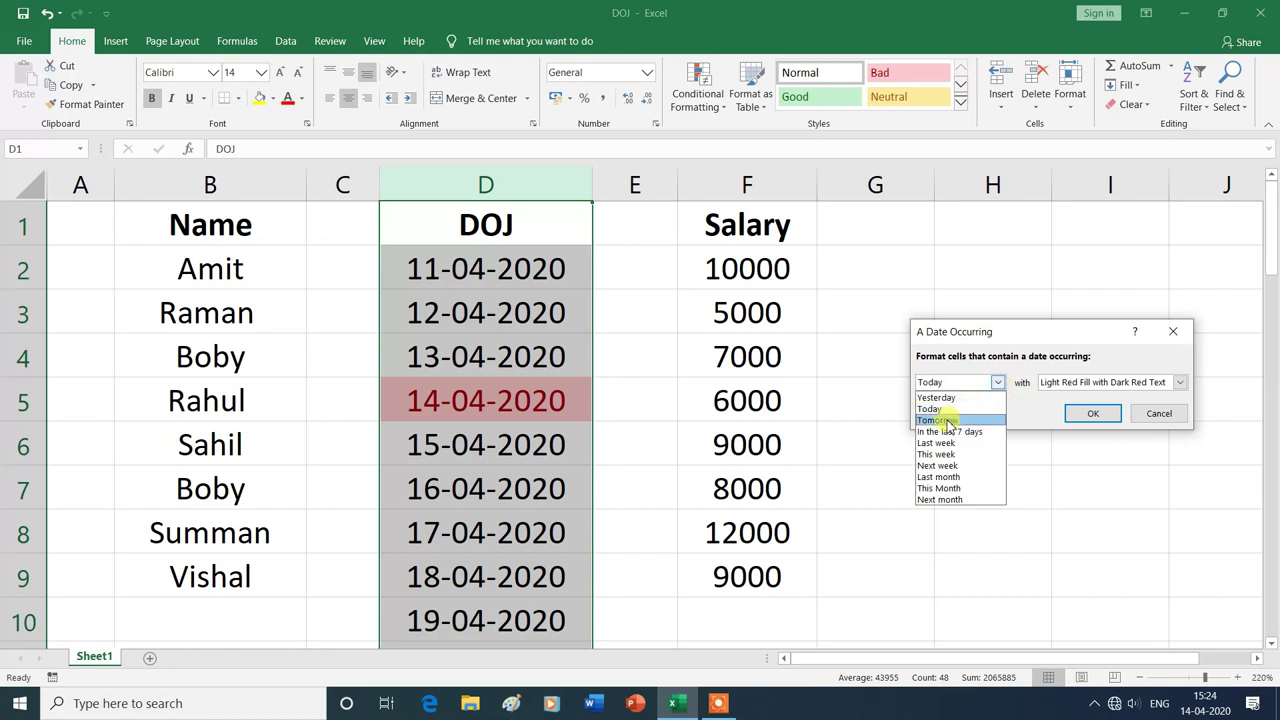
click(945, 421)
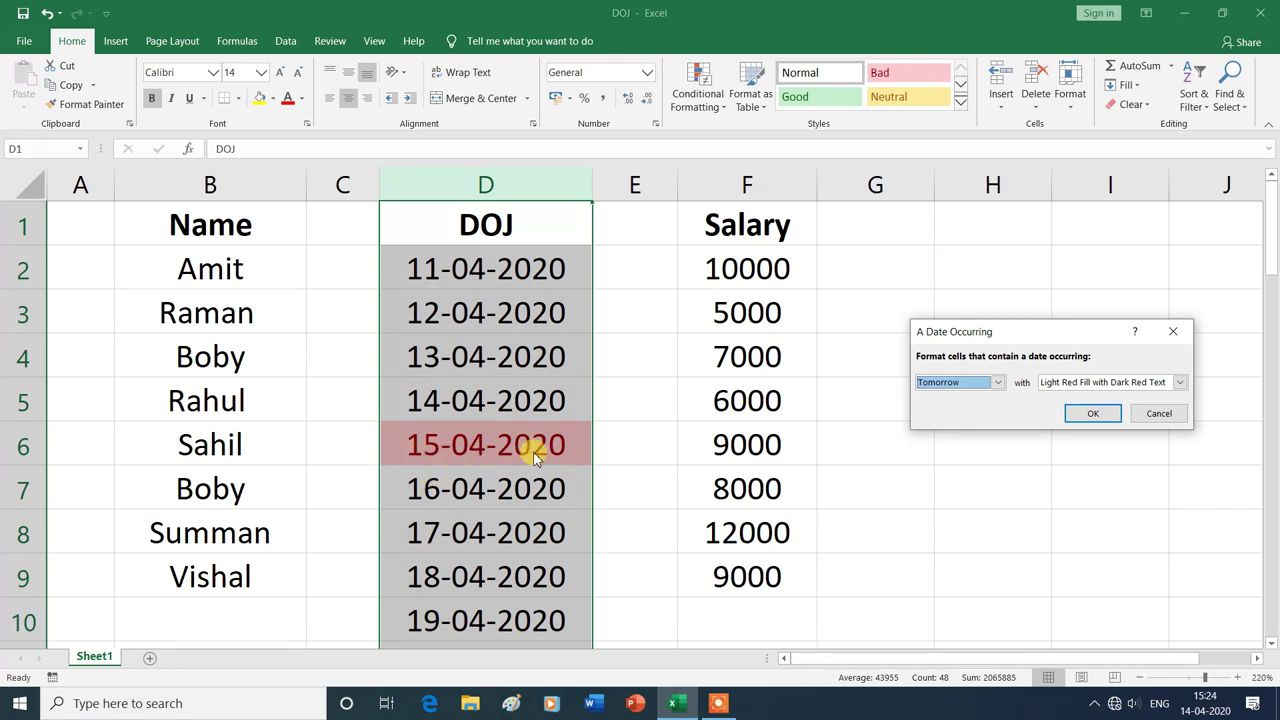
click(998, 384)
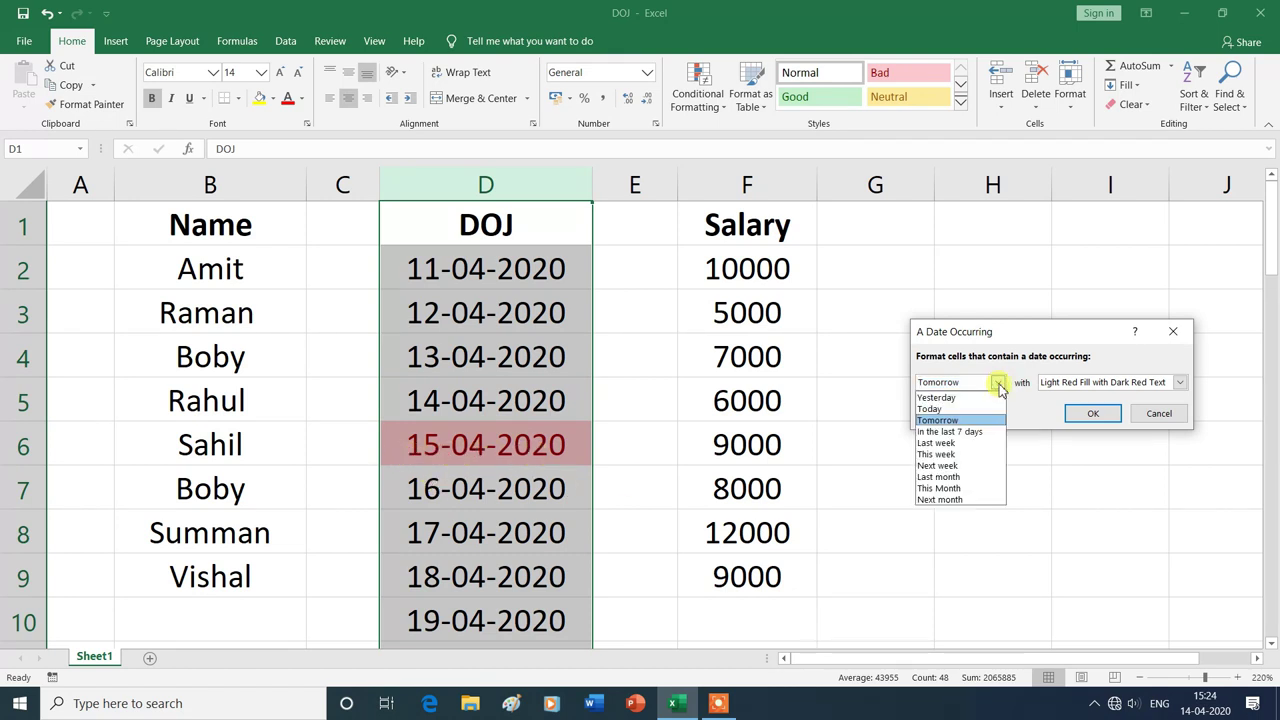
click(957, 434)
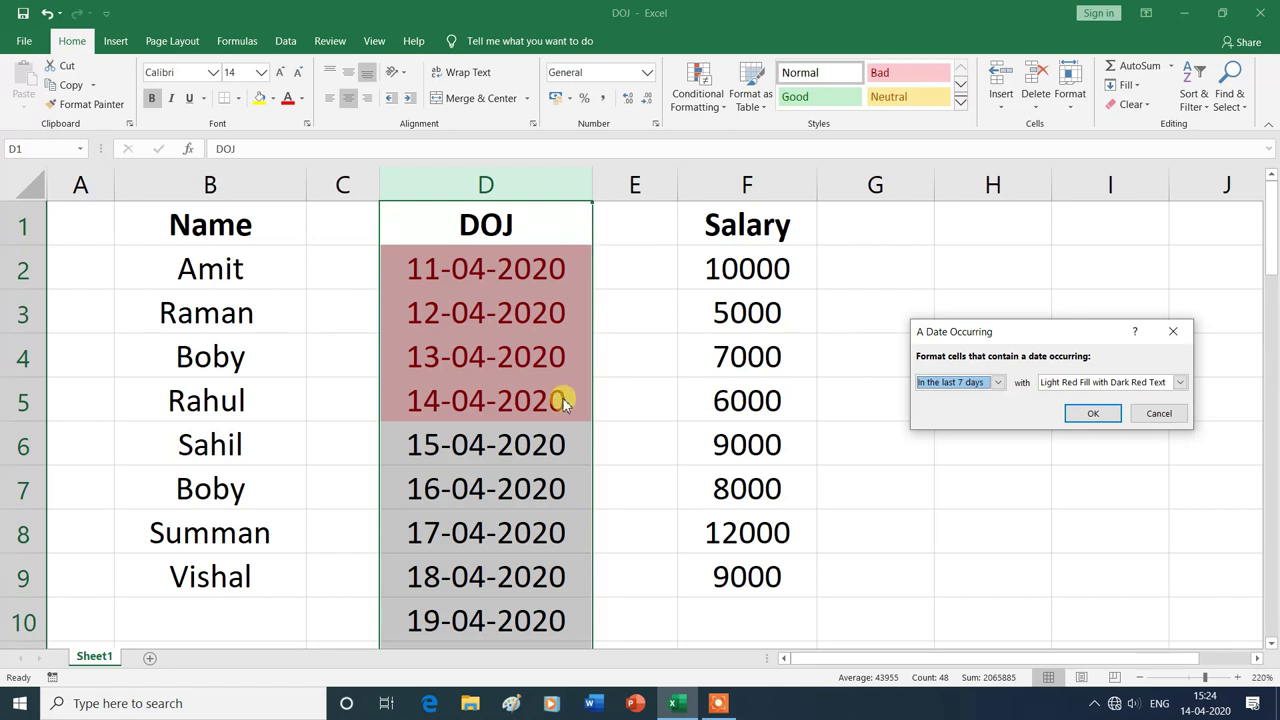
Step: Highlight next week's dates, such as 19-04-2020, with yellow fill and dark yellow text
click(999, 383)
click(937, 465)
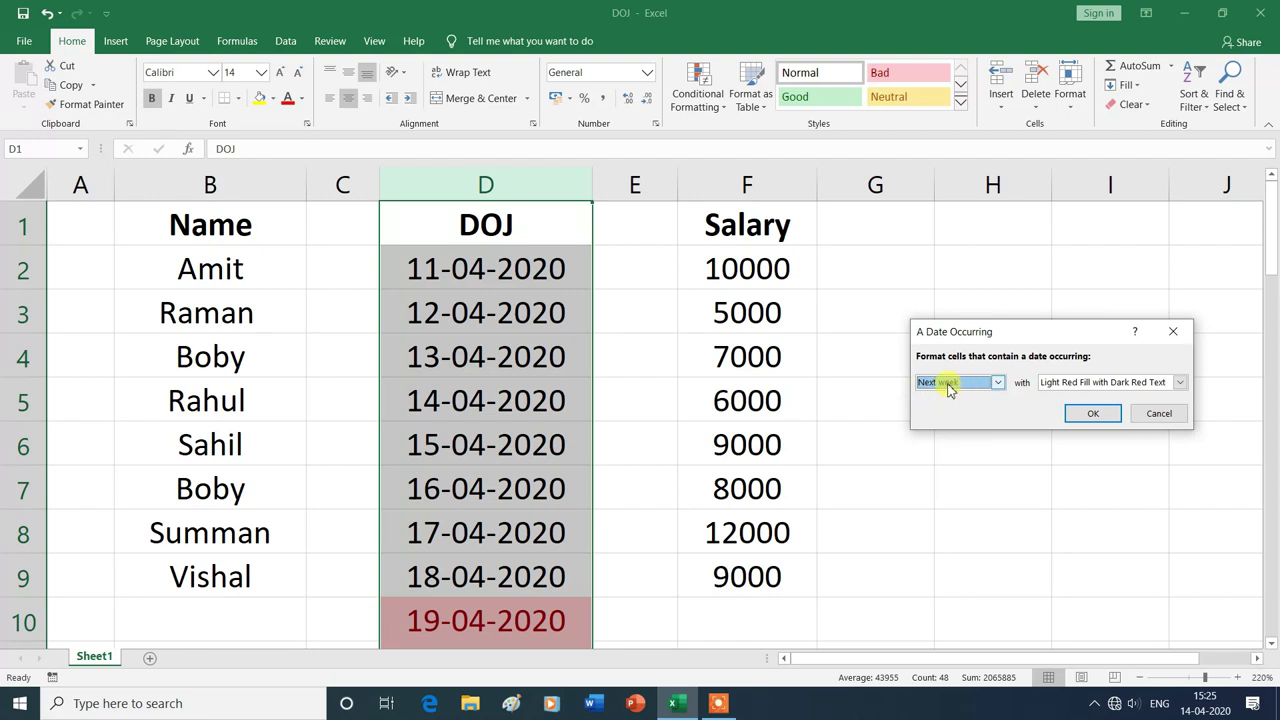
click(1181, 382)
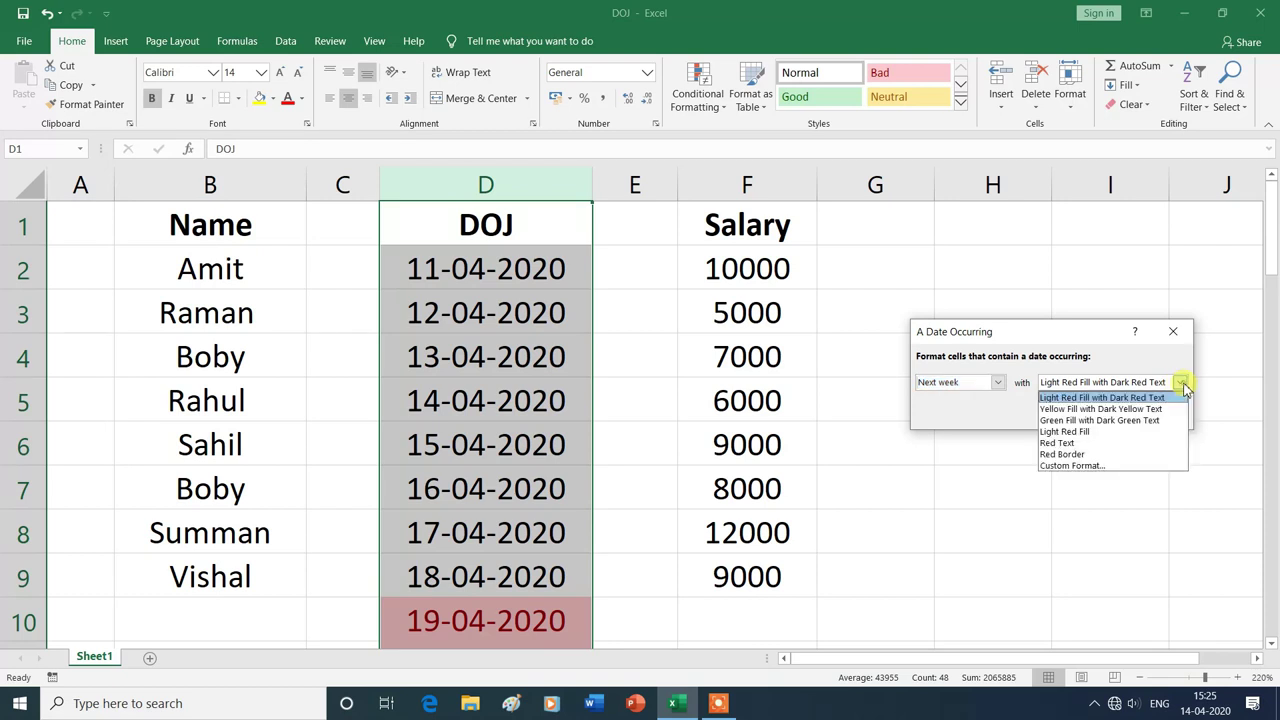
click(1070, 409)
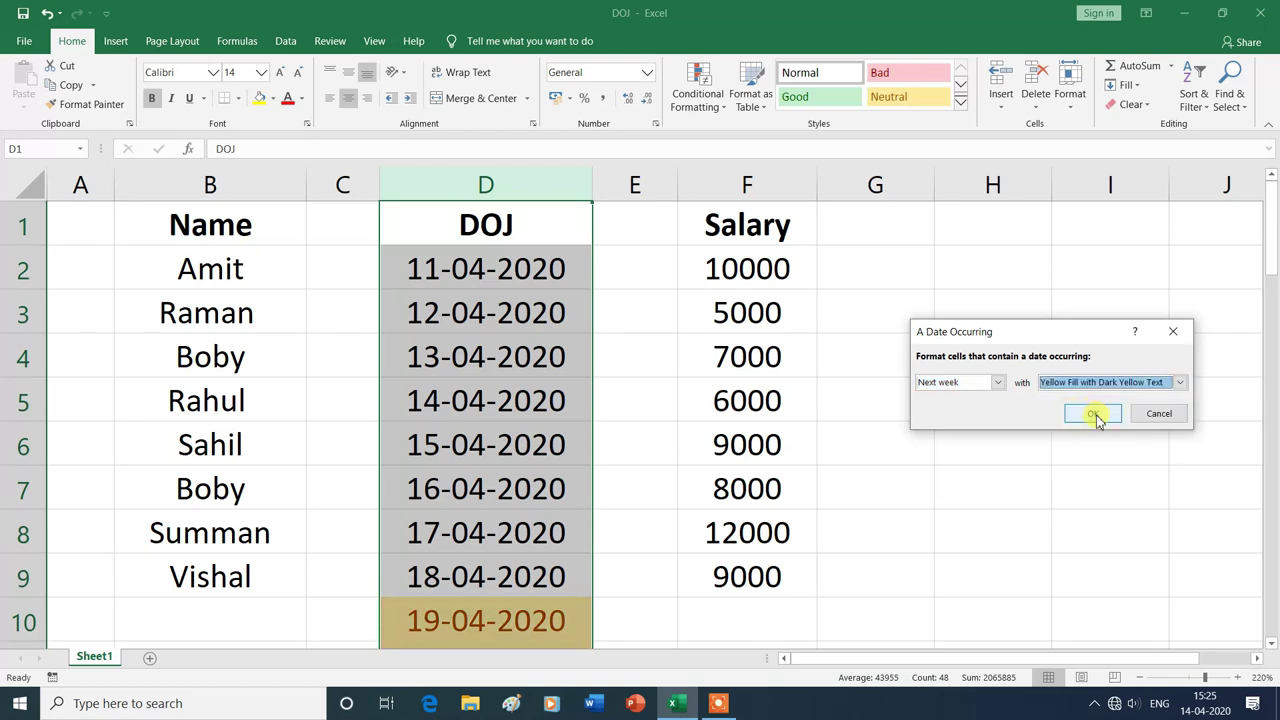
click(1093, 414)
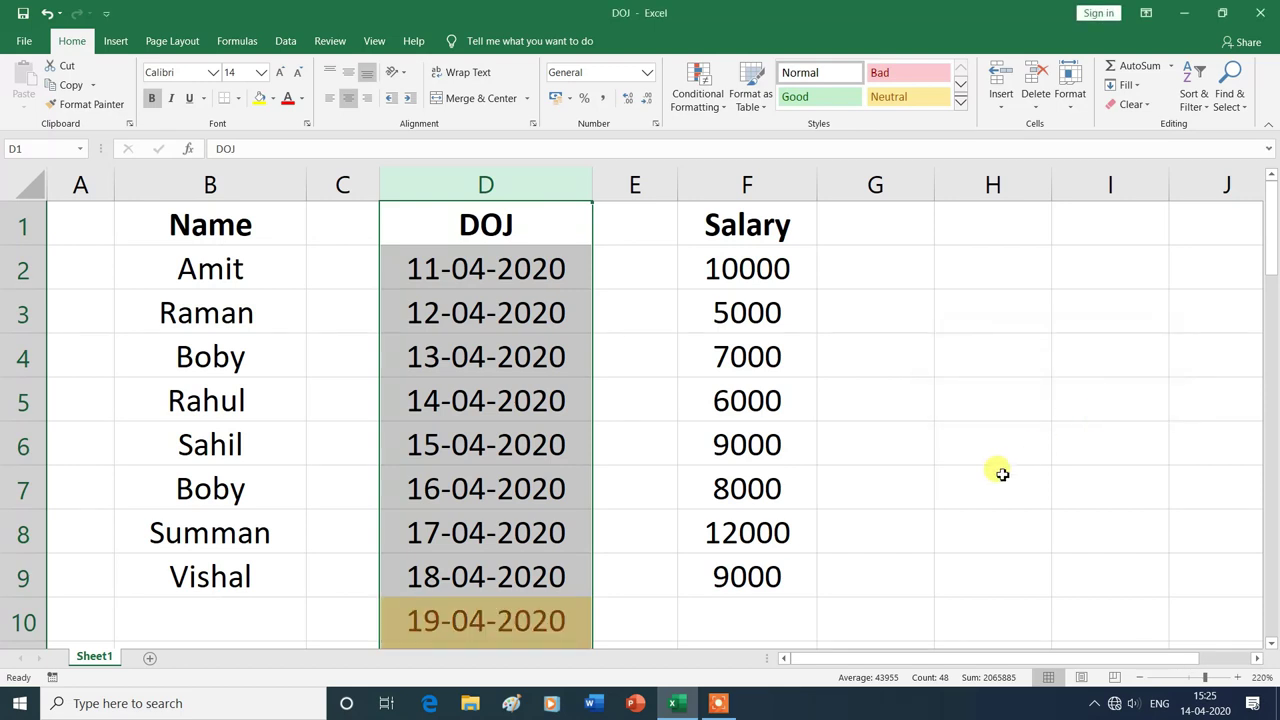
Step: Clear the next-week rule from column D so 19-04-2020 is no longer yellow
scroll(1000, 472, down, 2)
scroll(1003, 474, down, 1)
scroll(846, 455, up, 1)
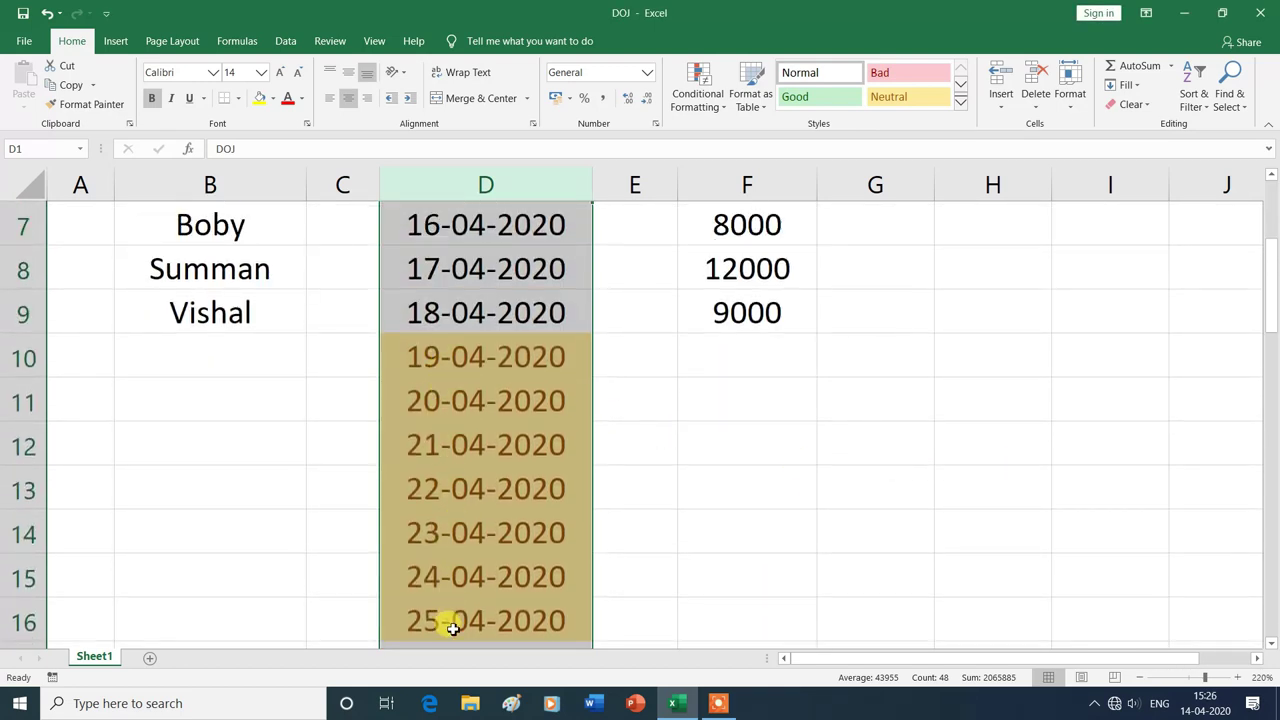
click(745, 530)
scroll(860, 505, up, 2)
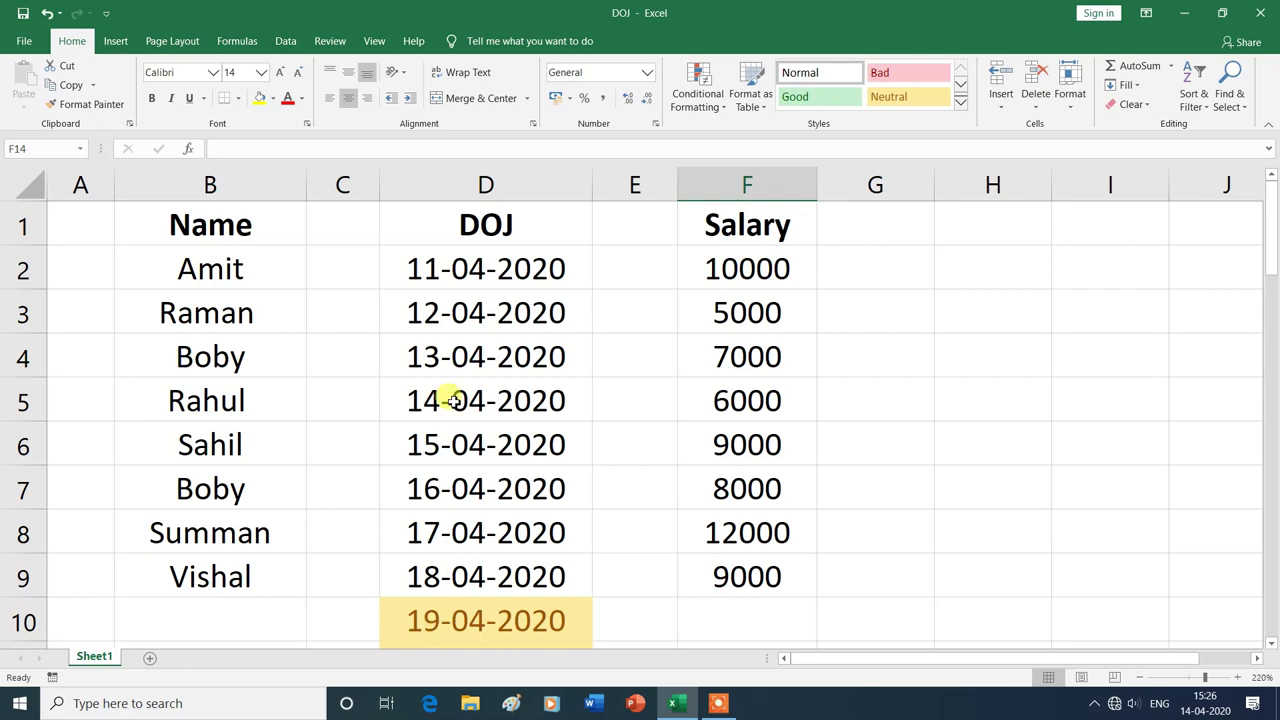
click(490, 183)
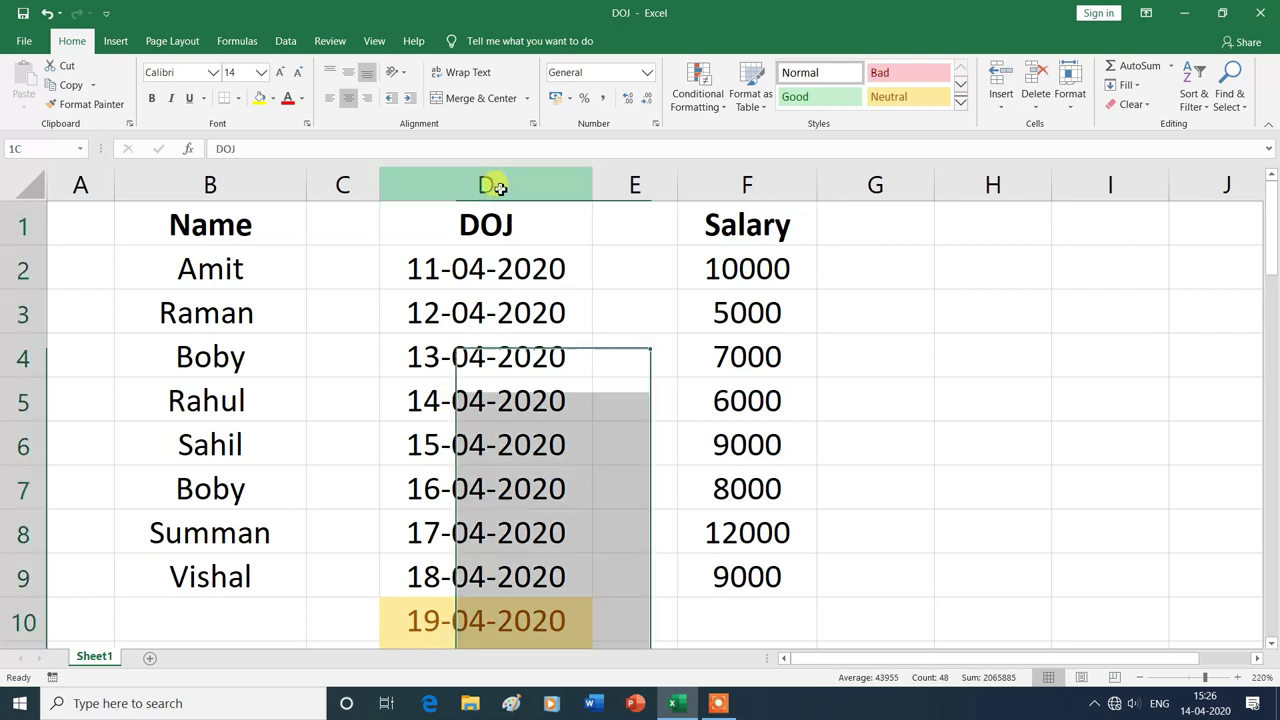
click(727, 108)
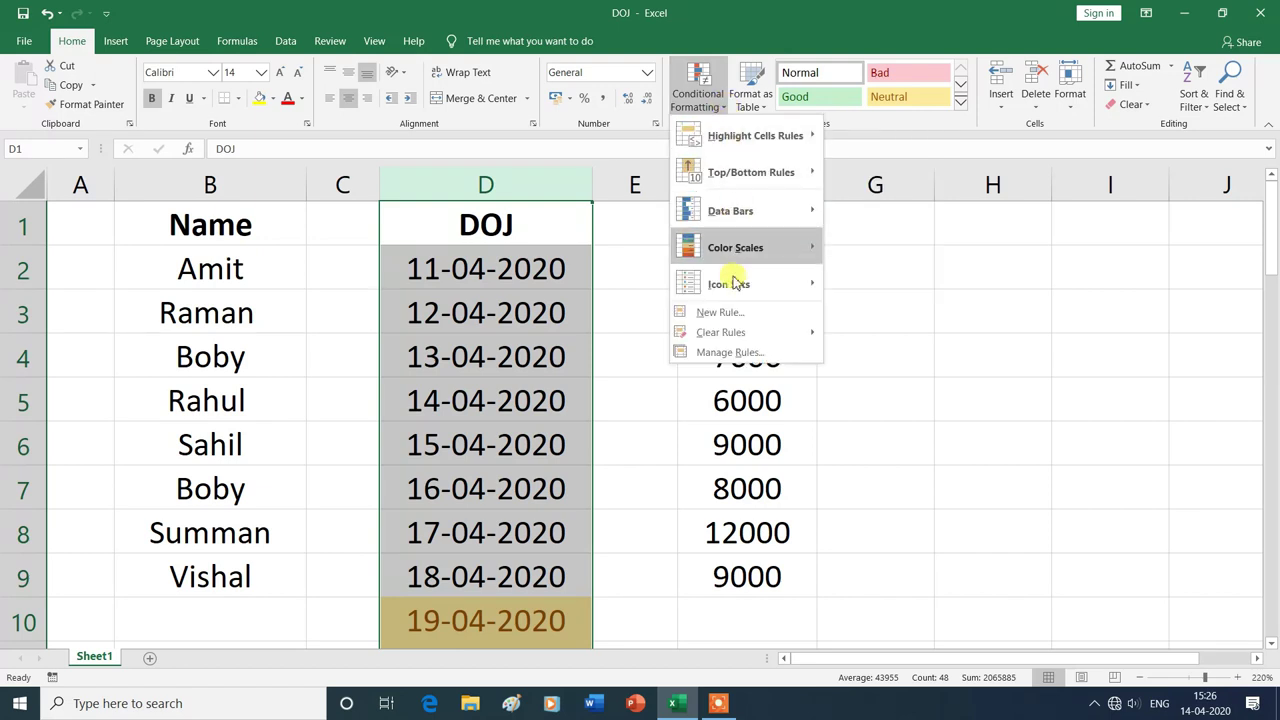
mouse_move(721, 332)
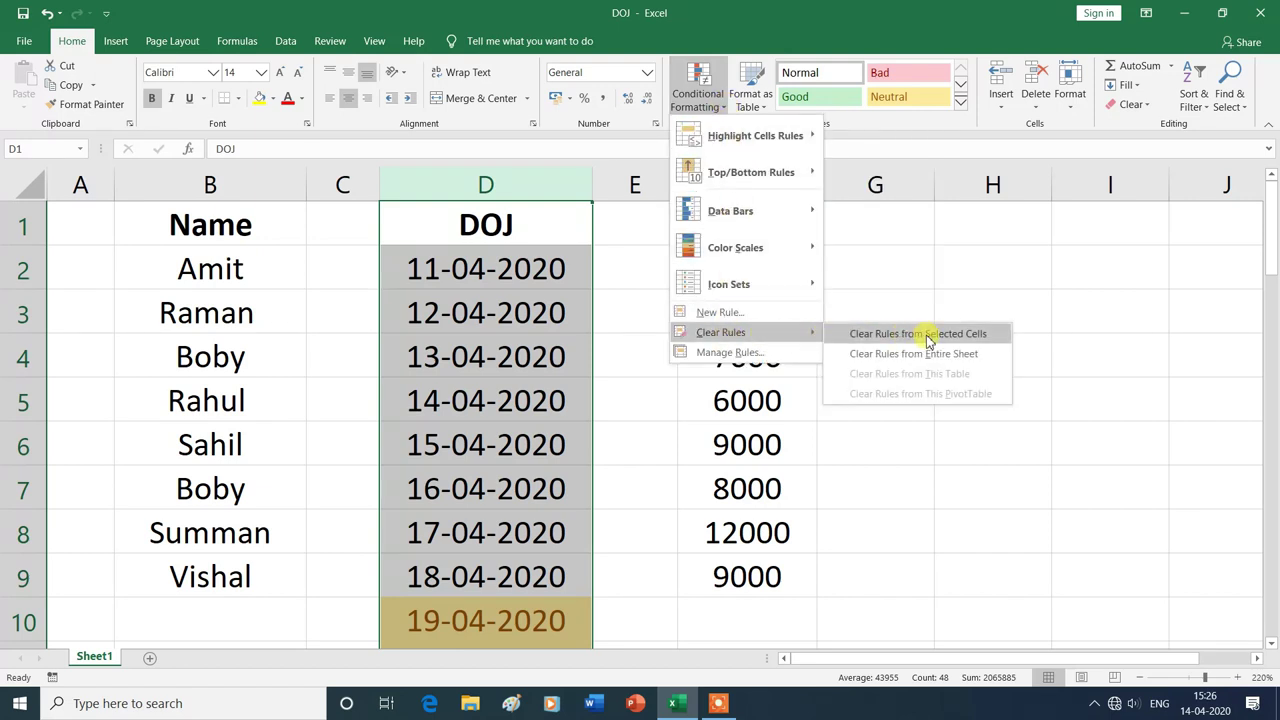
click(929, 340)
click(1045, 397)
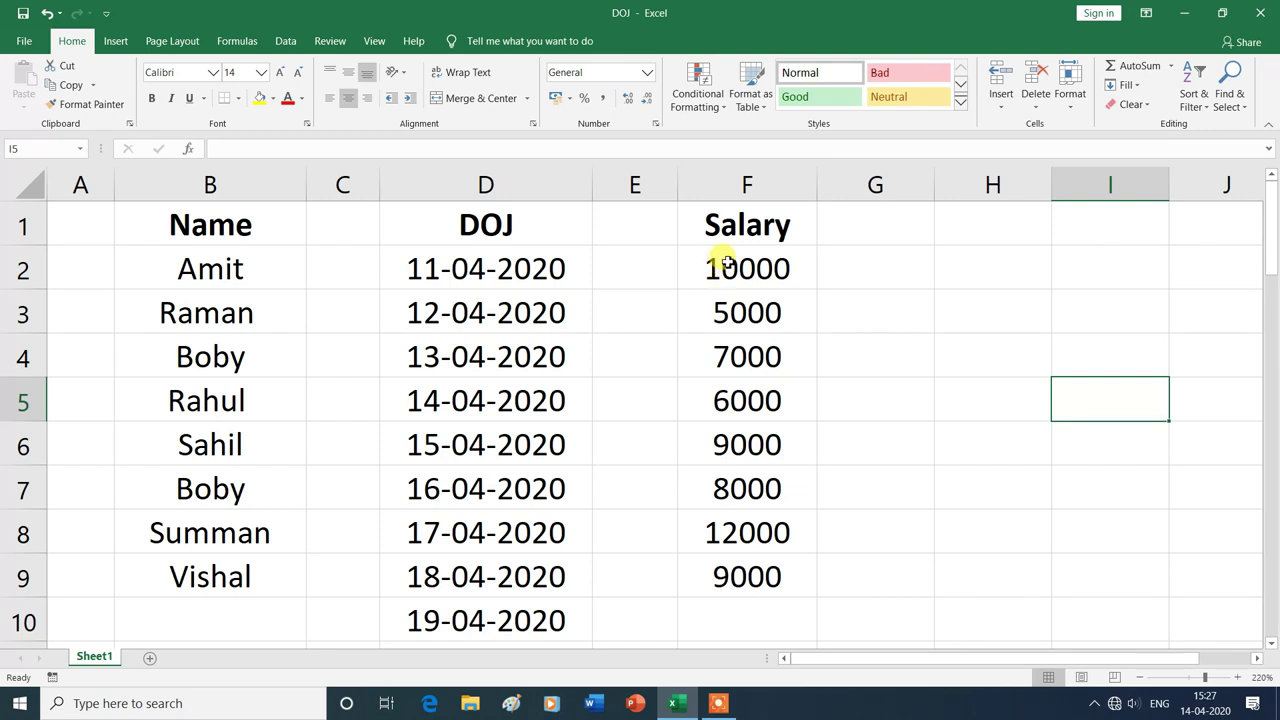
Step: Flag the duplicate 9000 salaries in F2:F9 with light red fill and dark red text
drag(724, 262, 744, 568)
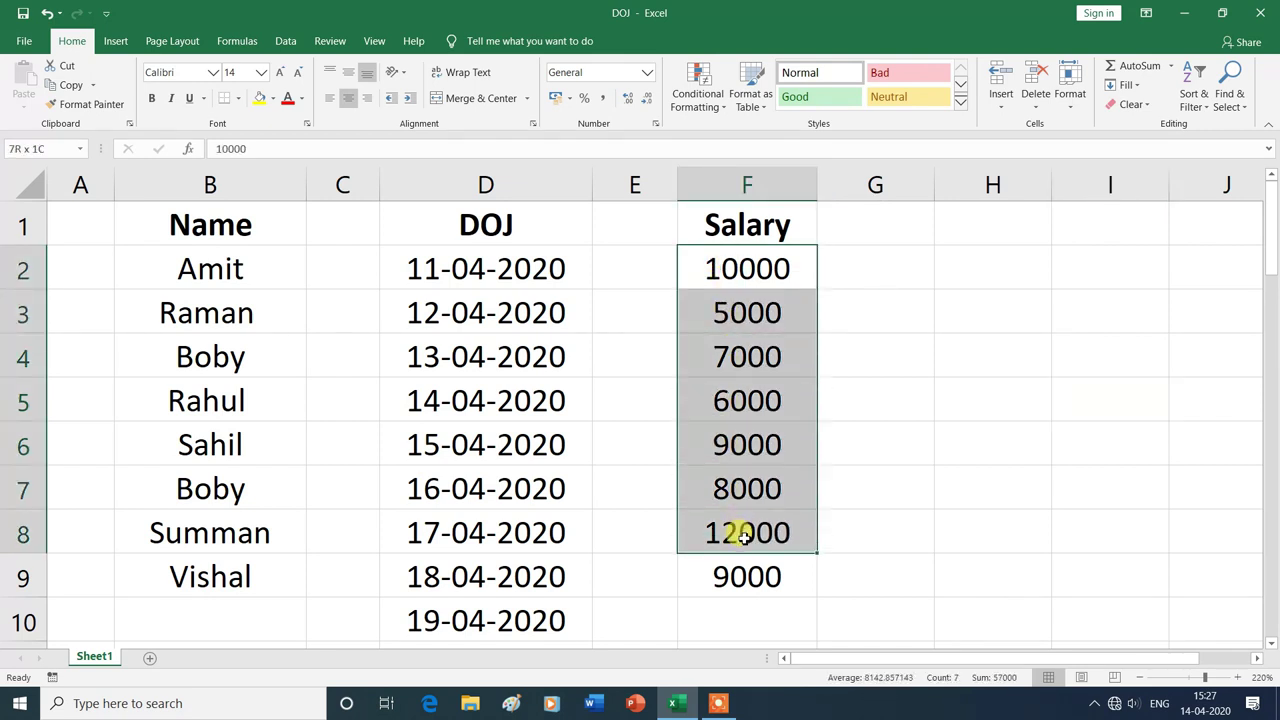
click(728, 110)
mouse_move(755, 136)
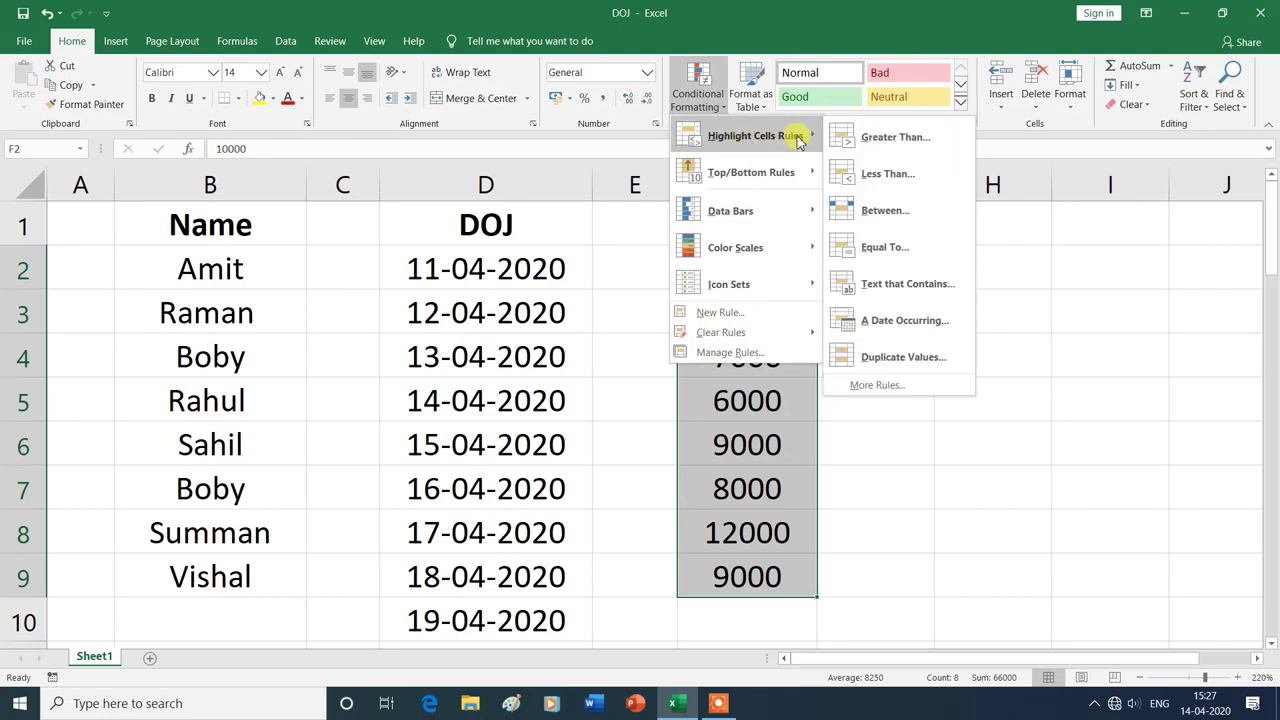
click(910, 360)
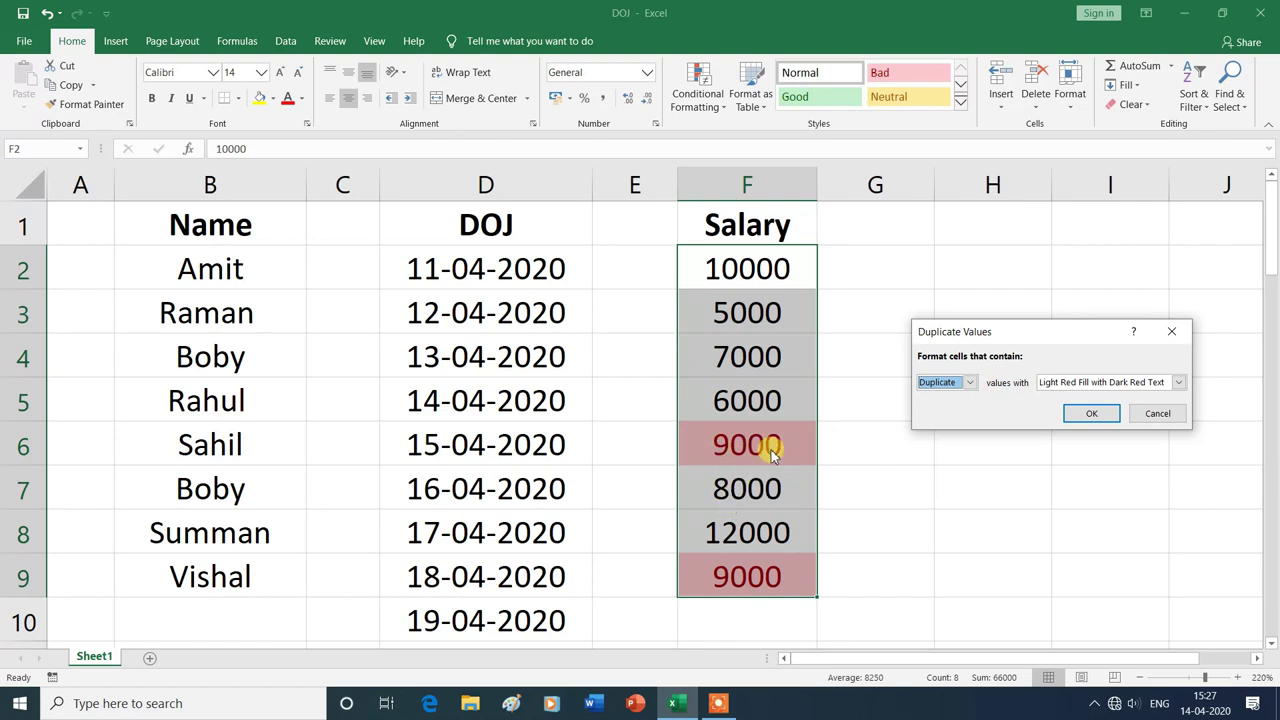
click(1092, 416)
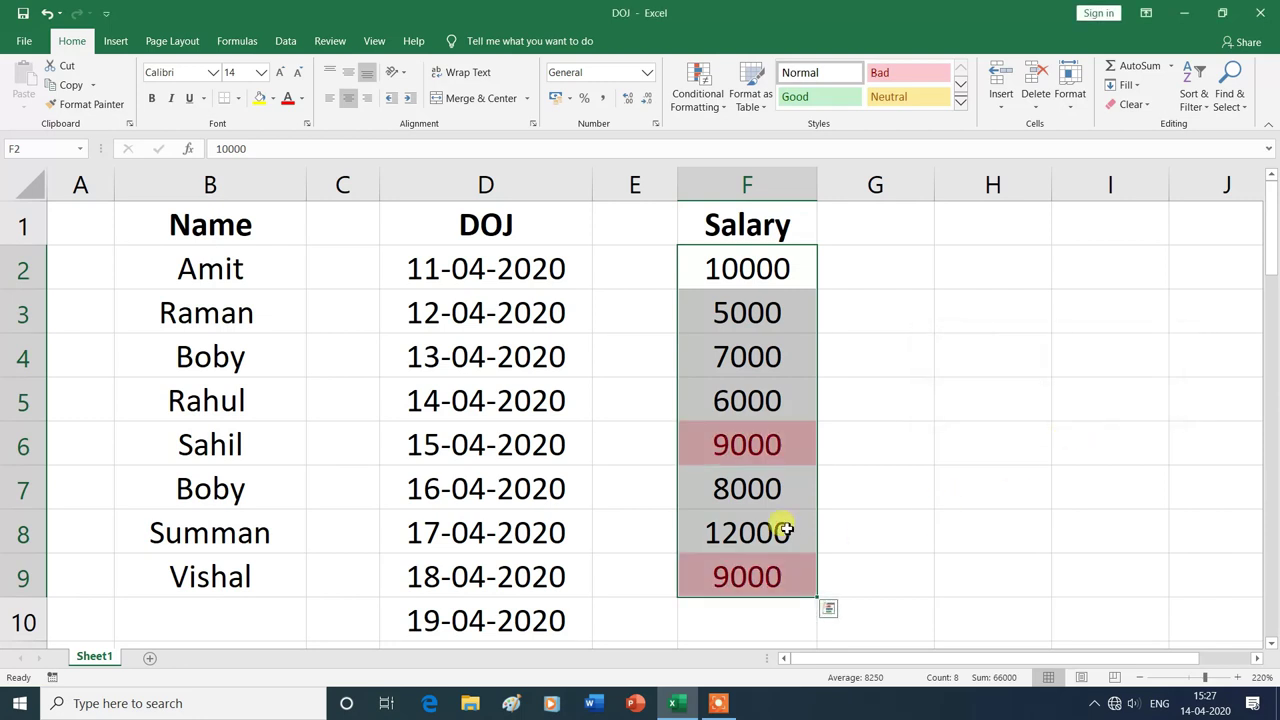
click(928, 508)
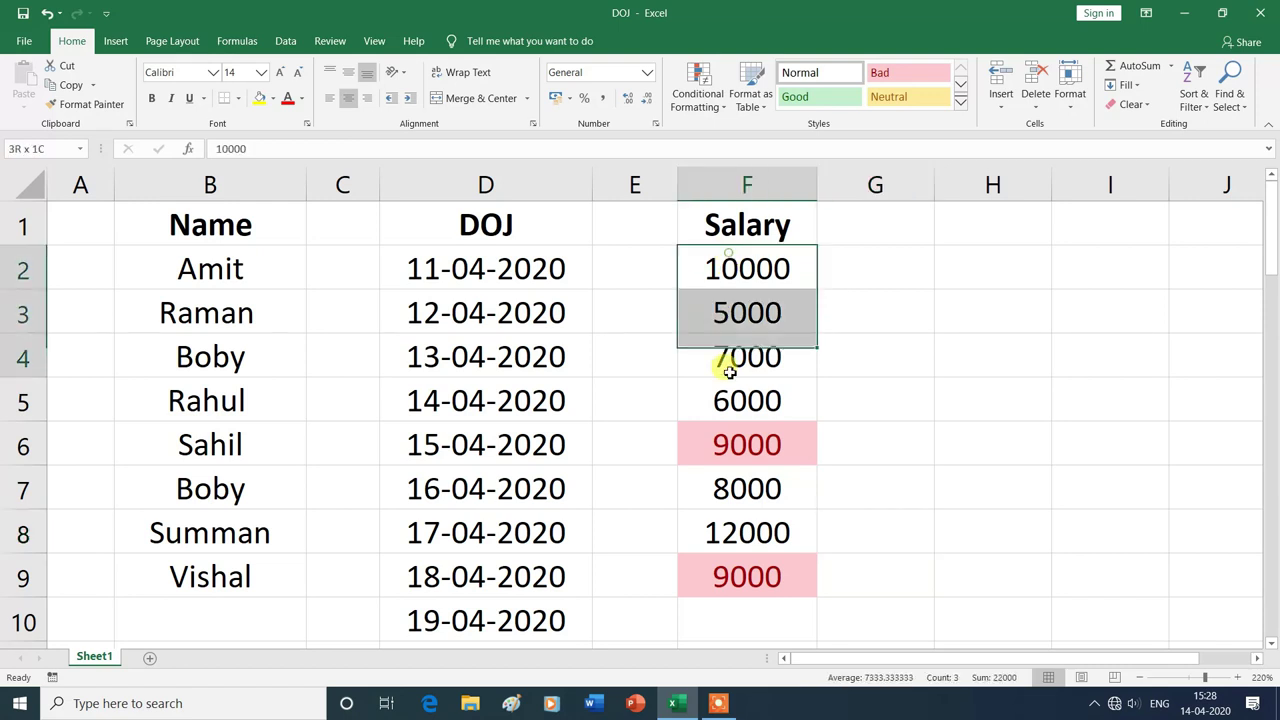
Step: Clear the duplicate-values highlighting from Salary cells F2:F9 so F6 and F9 appear plain
drag(729, 254, 729, 563)
click(700, 98)
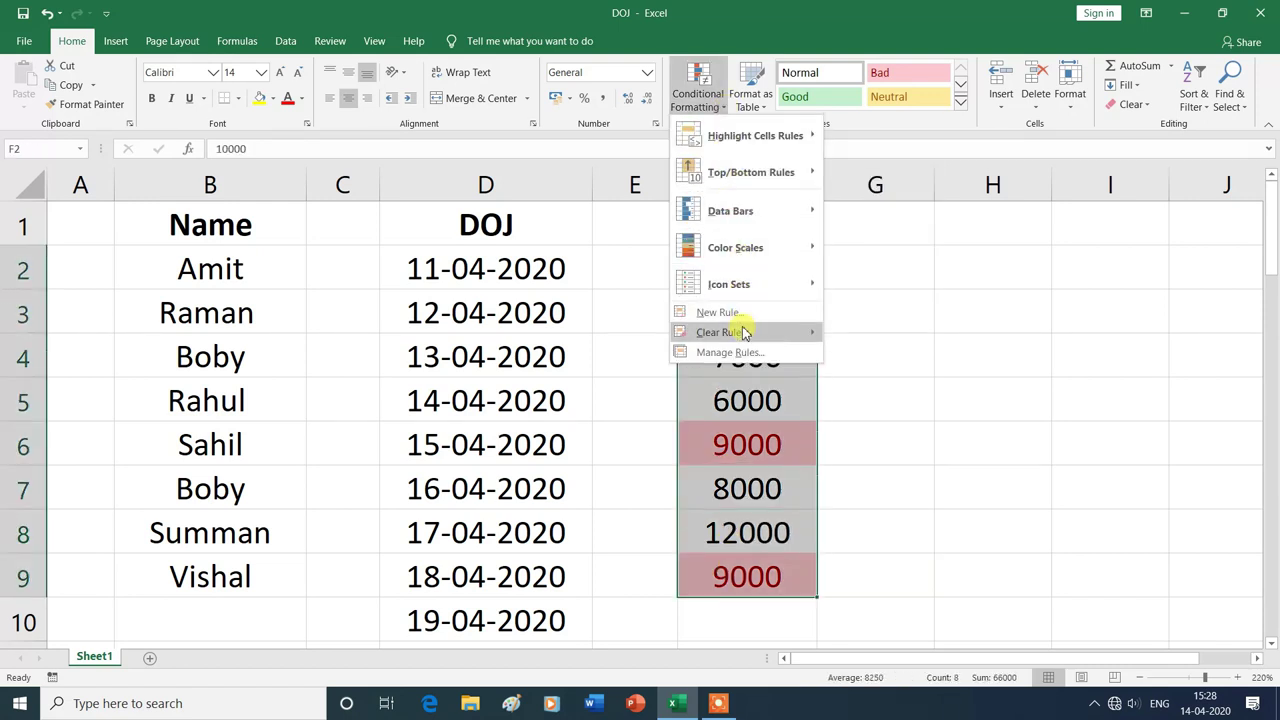
click(894, 335)
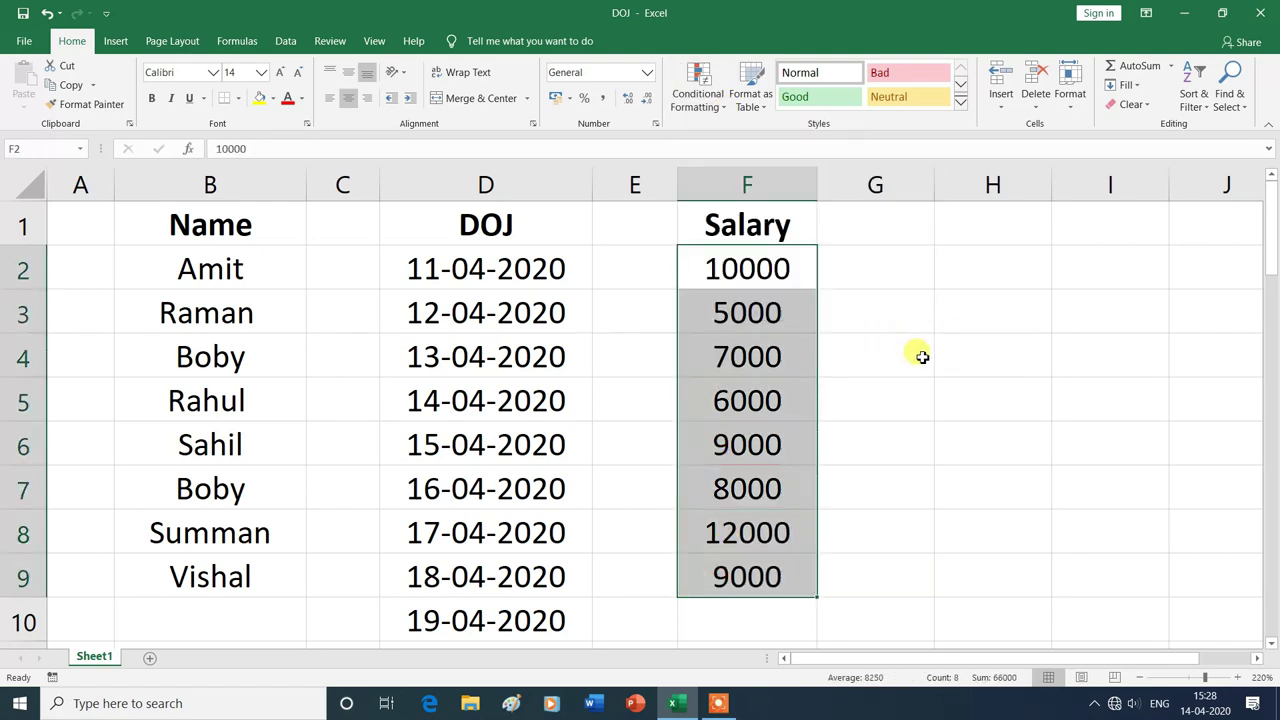
click(960, 318)
click(753, 266)
drag(753, 266, 763, 558)
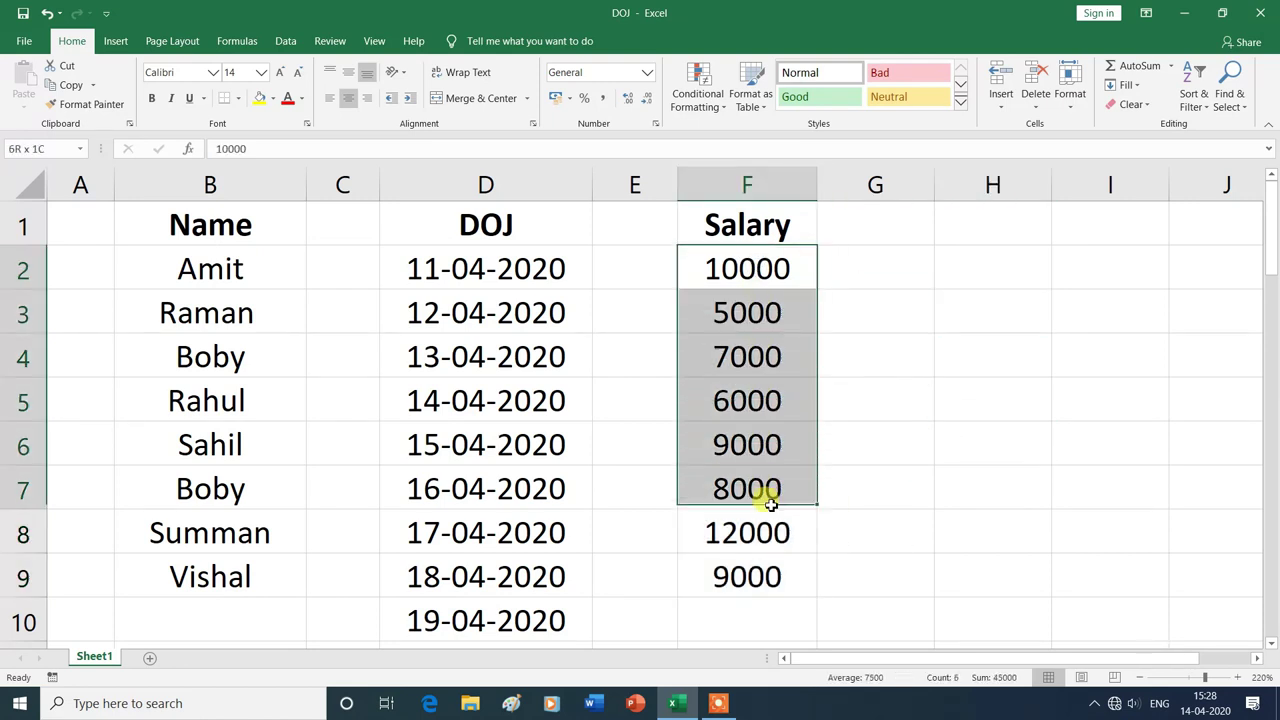
Step: Highlight the Unique salaries in F2:F9 light red, leaving both 9000 cells plain
click(725, 112)
mouse_move(755, 135)
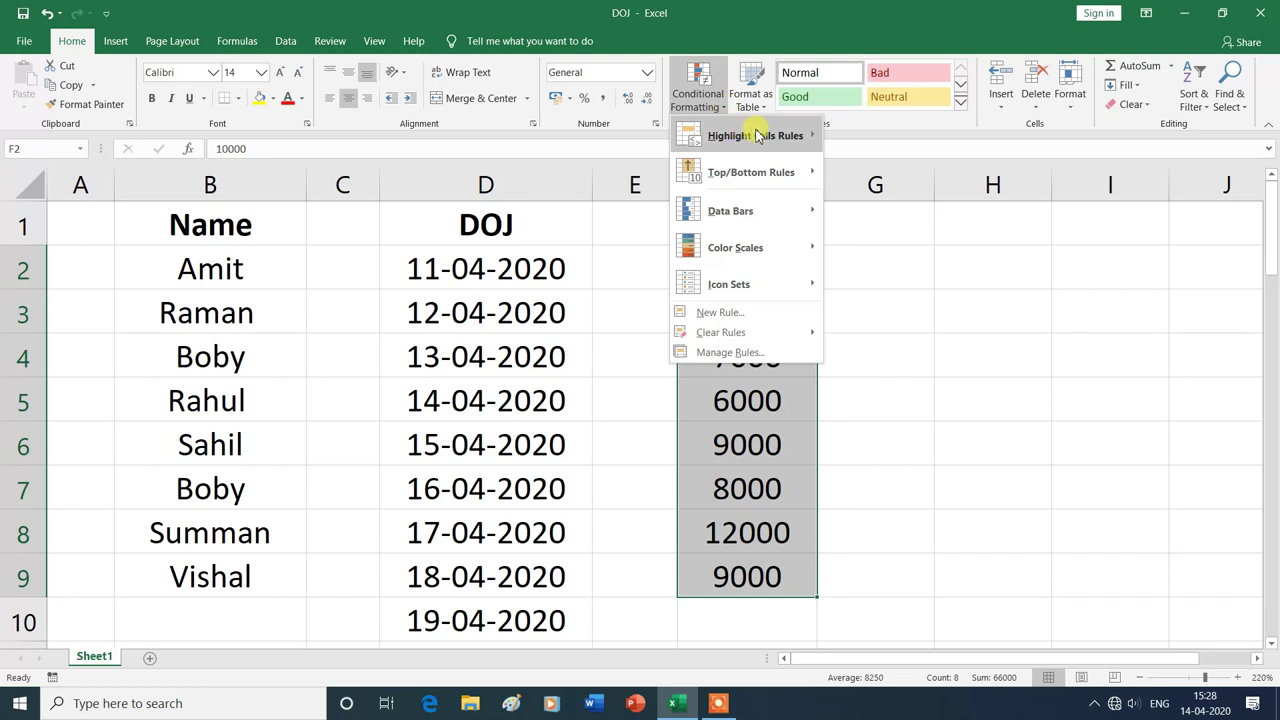
click(890, 360)
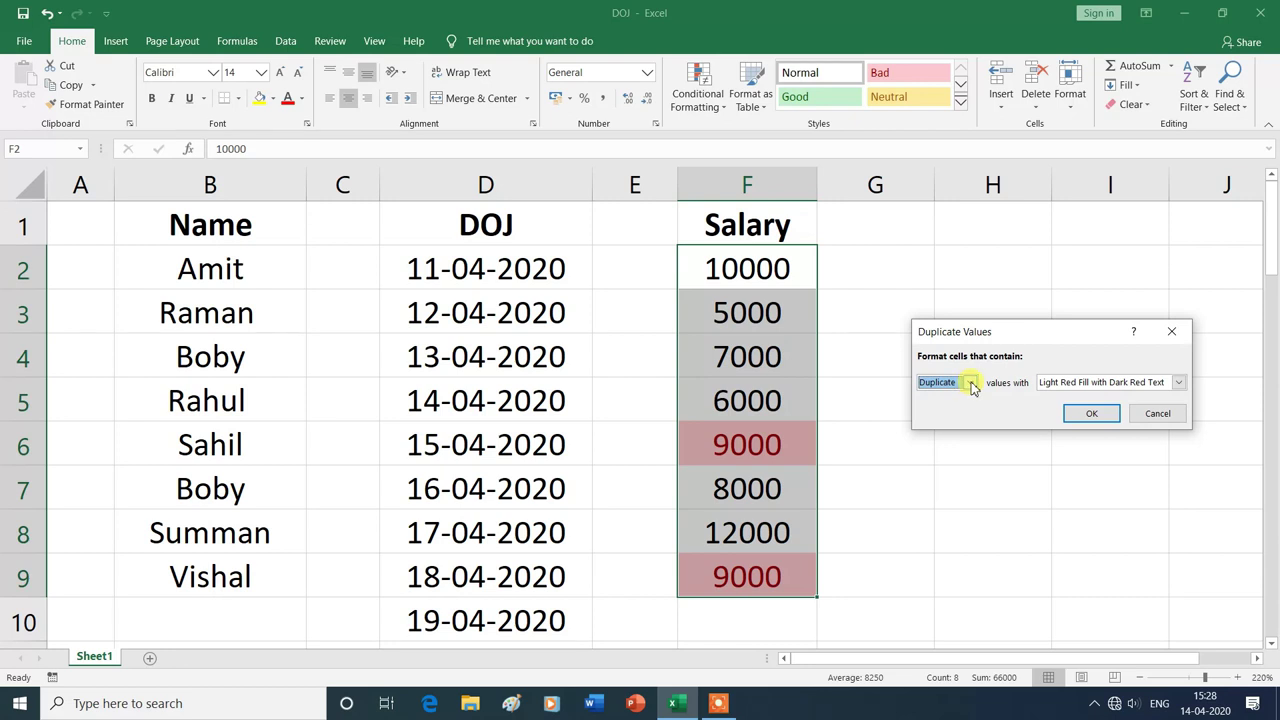
click(970, 383)
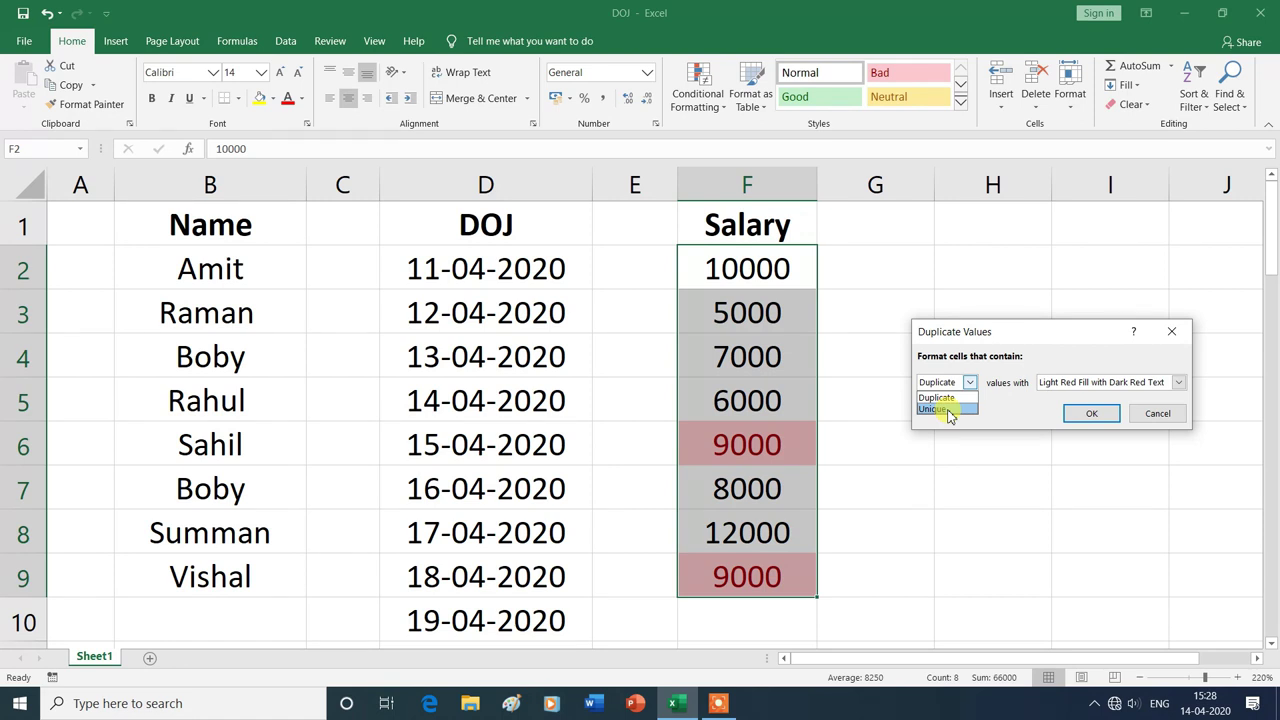
click(949, 410)
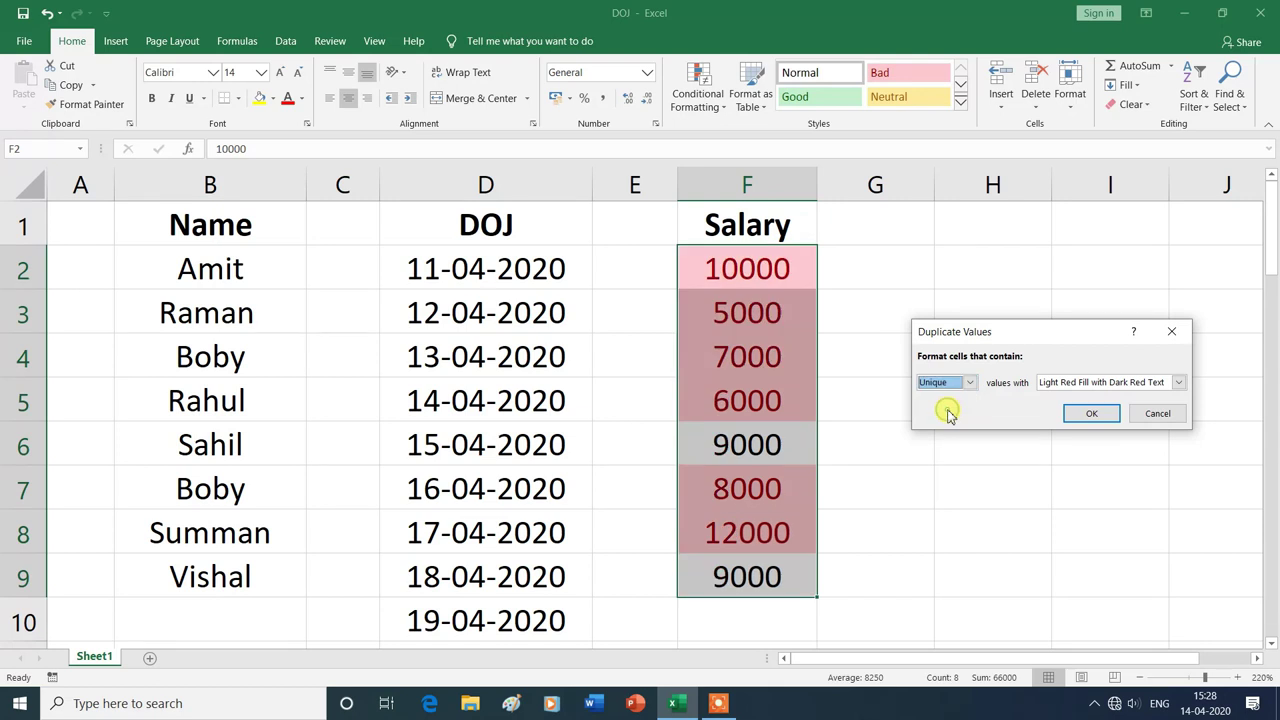
click(1092, 416)
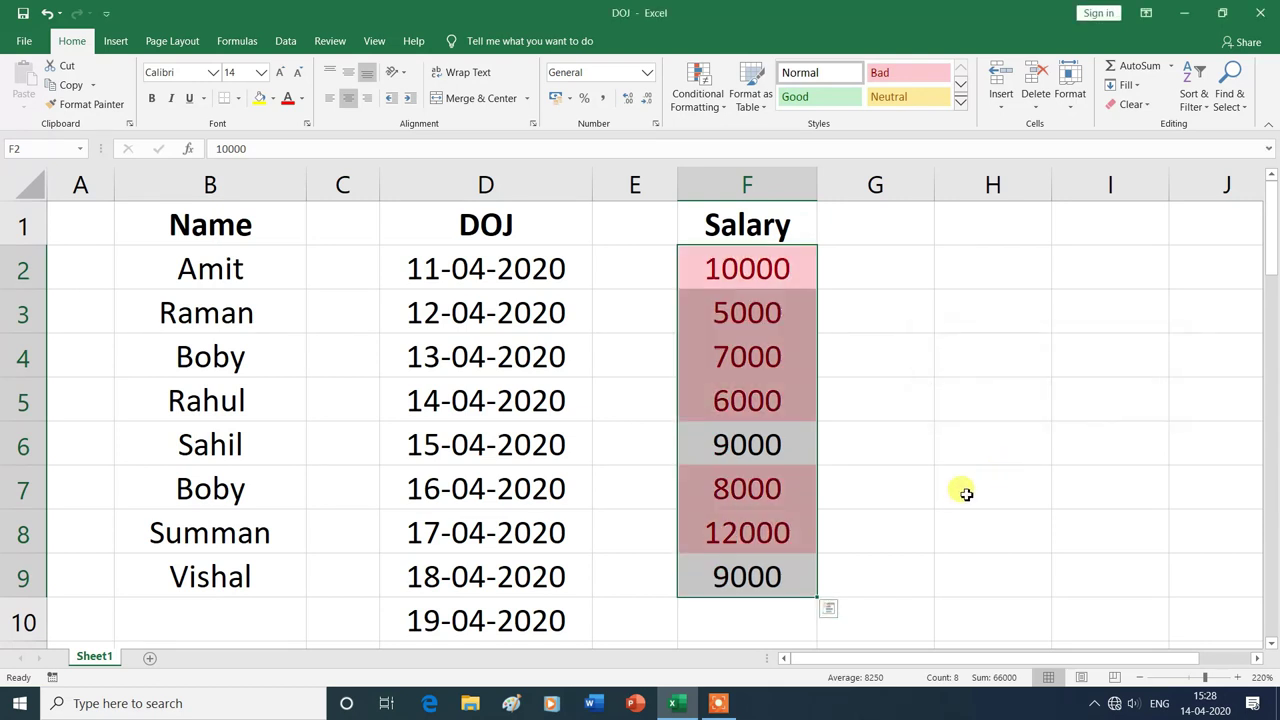
click(960, 490)
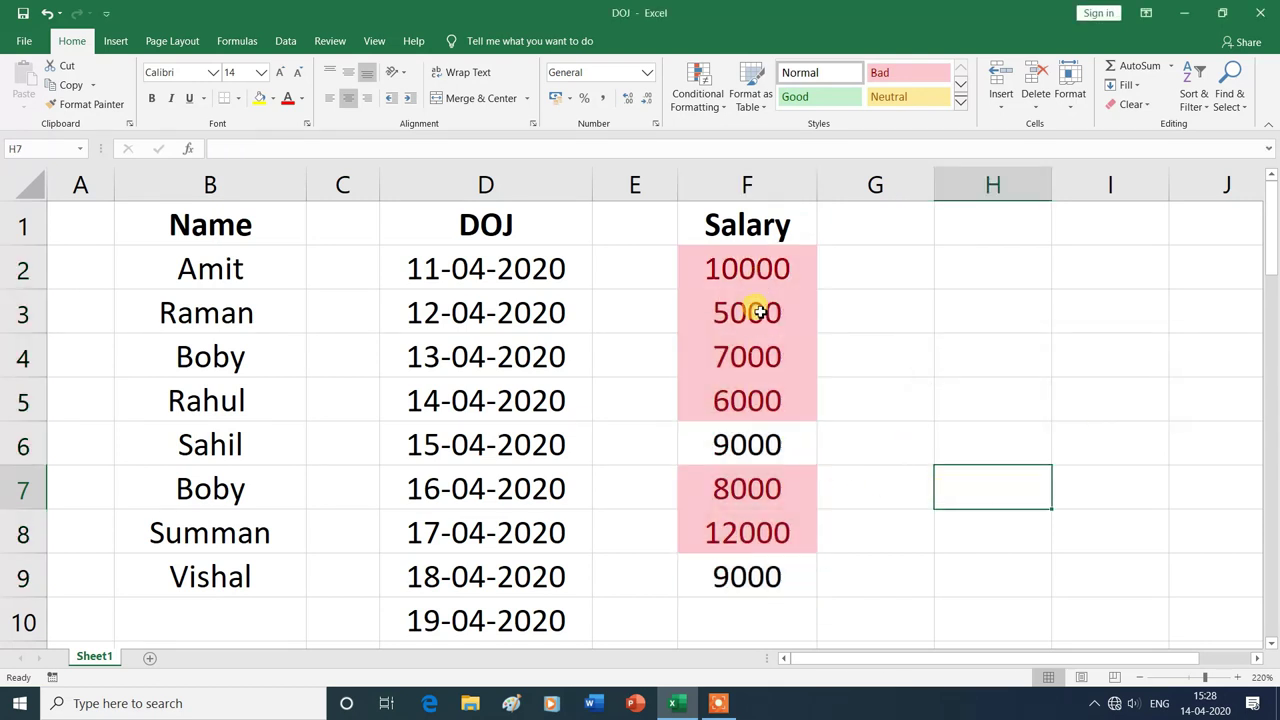